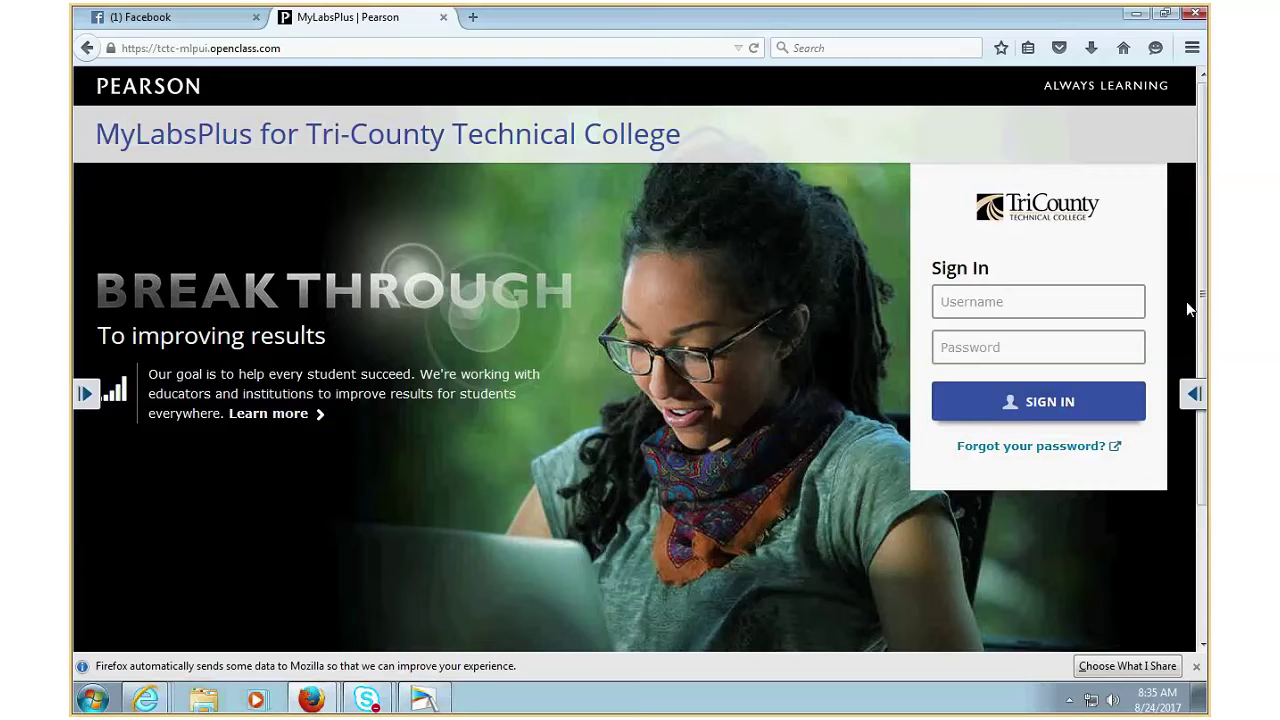
- Sign in with the instructor username and password, and permanently dismiss the outdated-browser warning
text(hmcclure)
text(T)
key(BackSpace)
text(•)
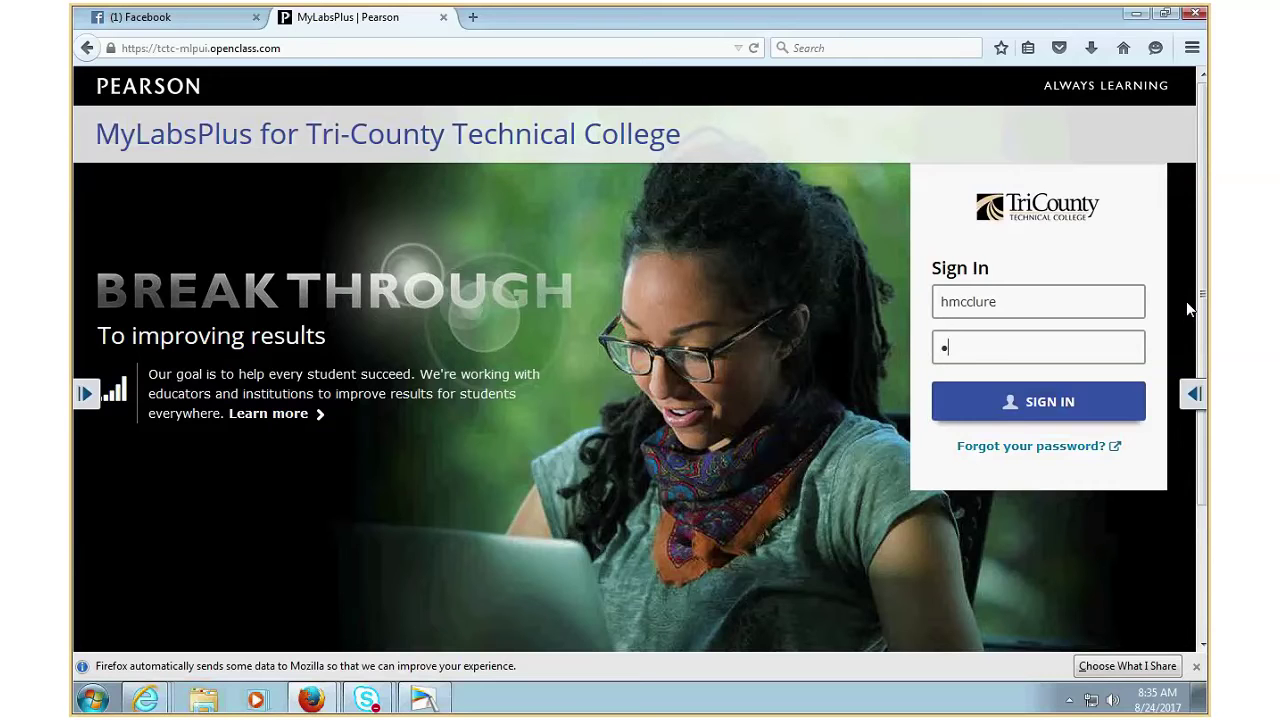
text(••••••••)
click(1079, 402)
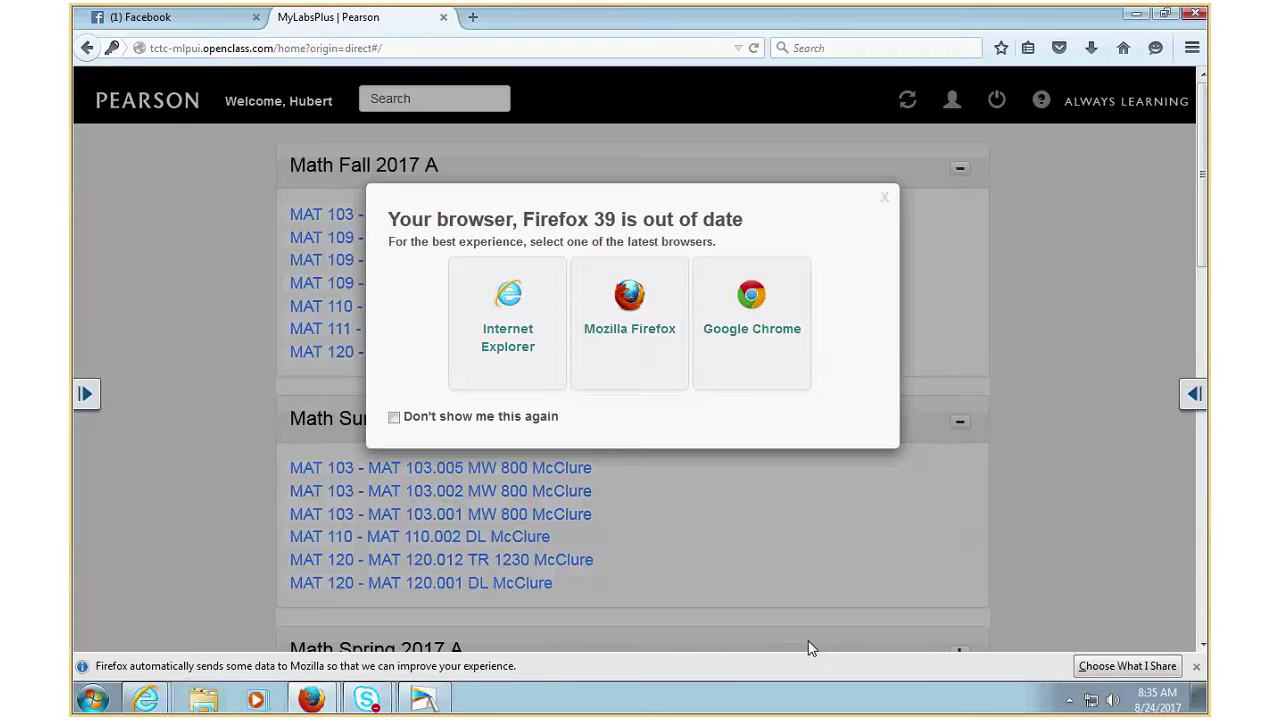
click(394, 417)
click(883, 200)
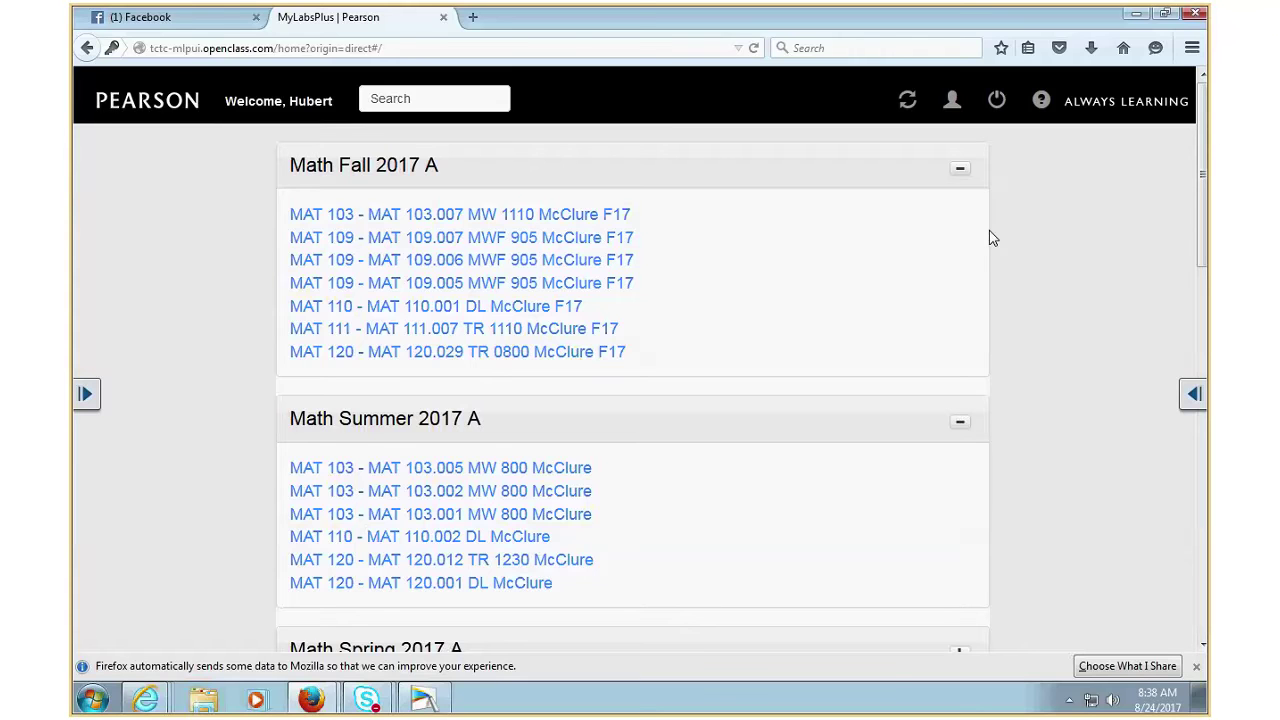
- Open the fall MAT 120.029 course
click(393, 360)
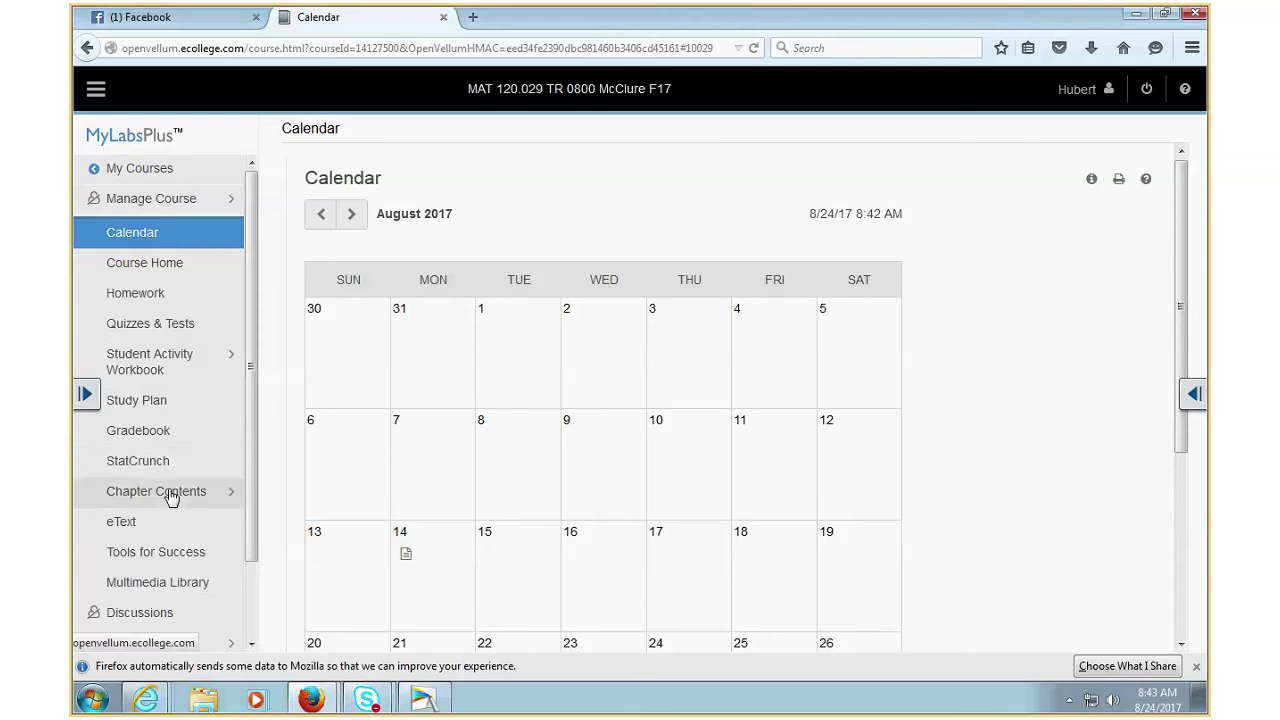
- Open the MAT 120.029 Gradebook and filter its results to Tests only
click(150, 435)
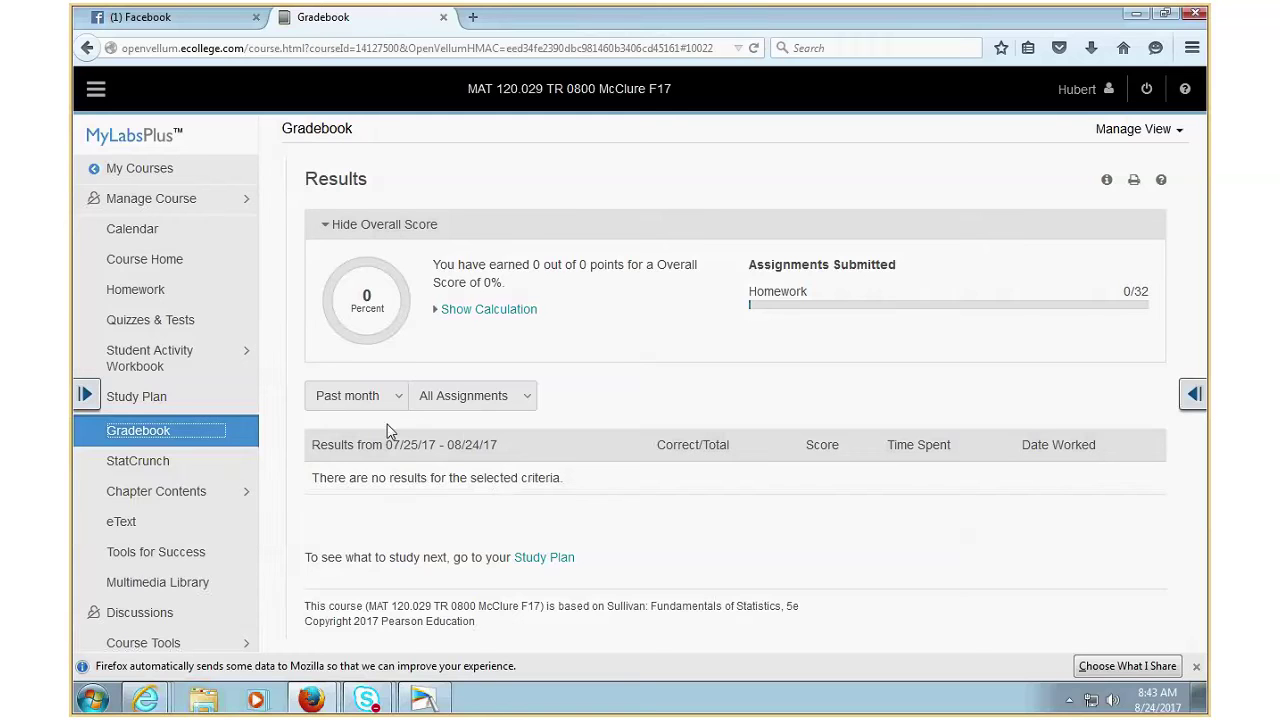
click(514, 406)
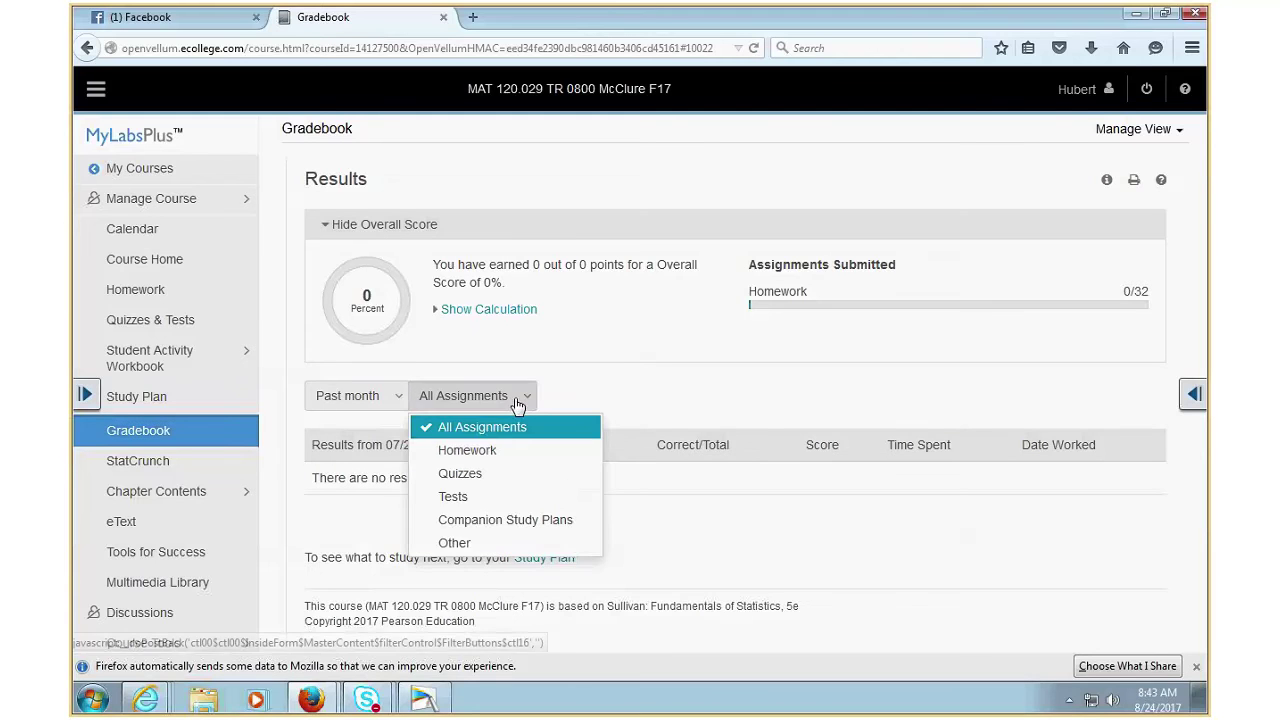
click(455, 497)
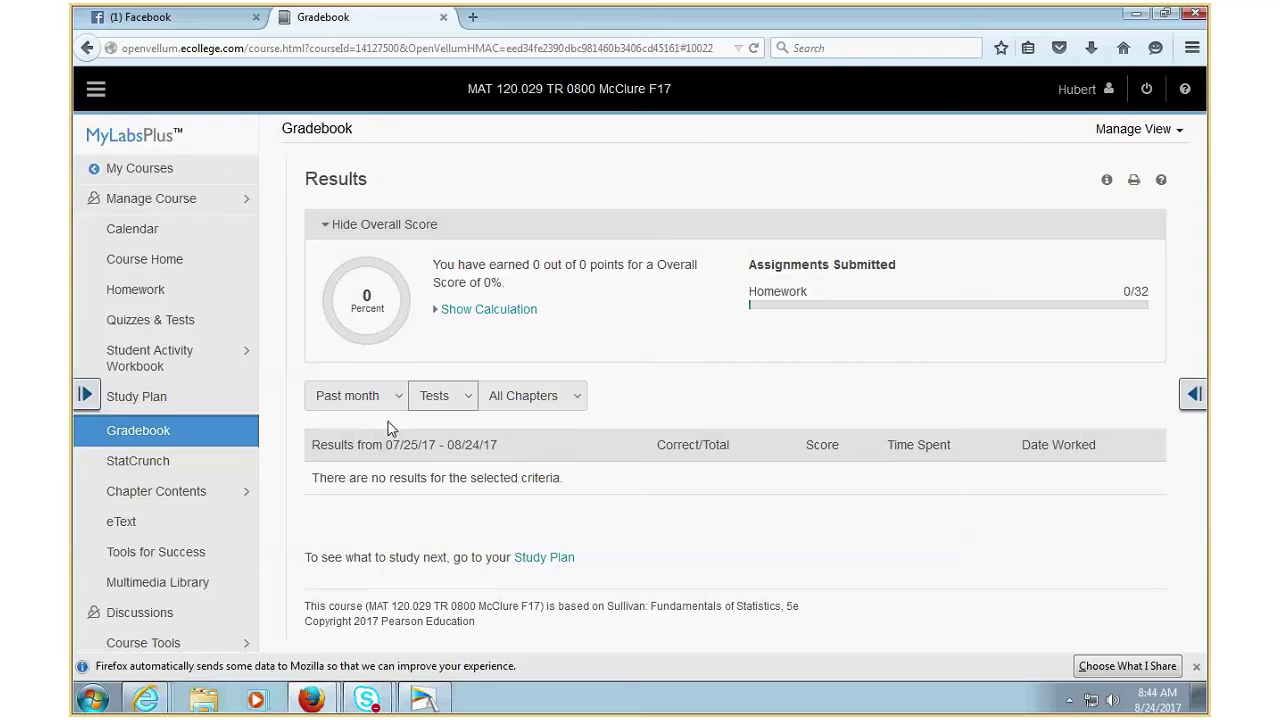
- Re-expand the overall score and show its calculation with Homework, Quiz and Test weights
click(399, 230)
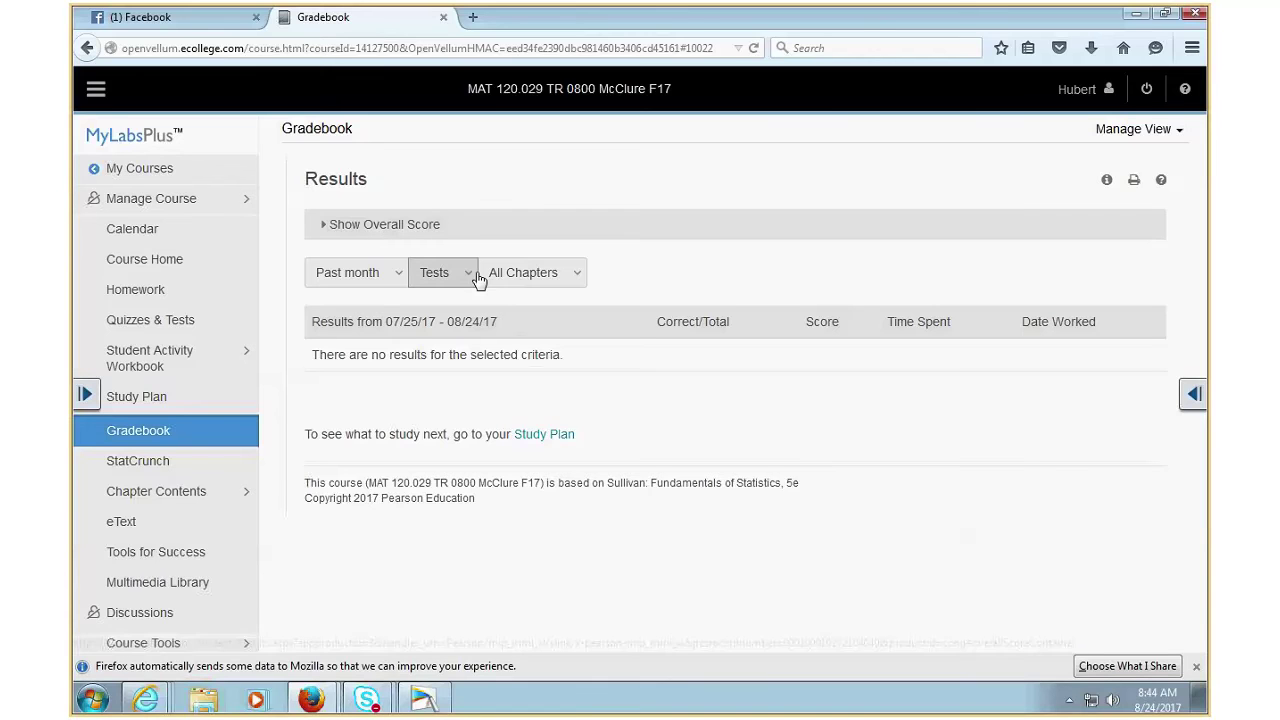
click(361, 230)
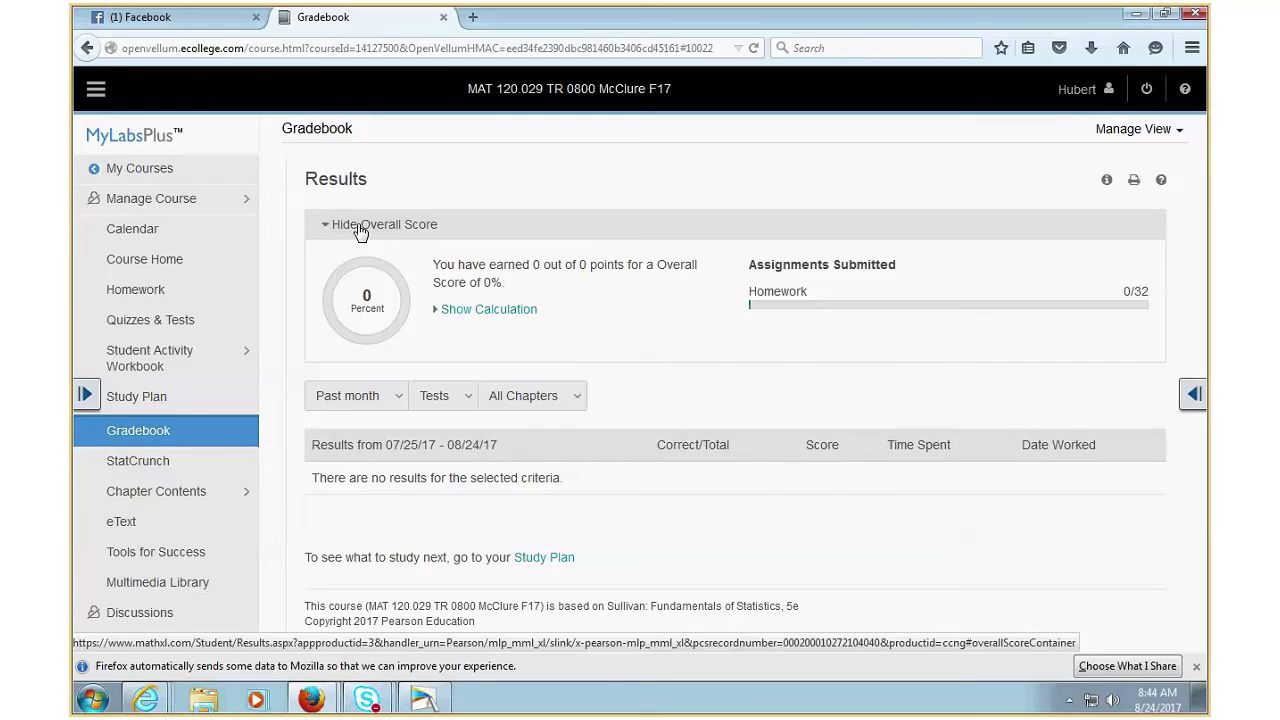
click(458, 312)
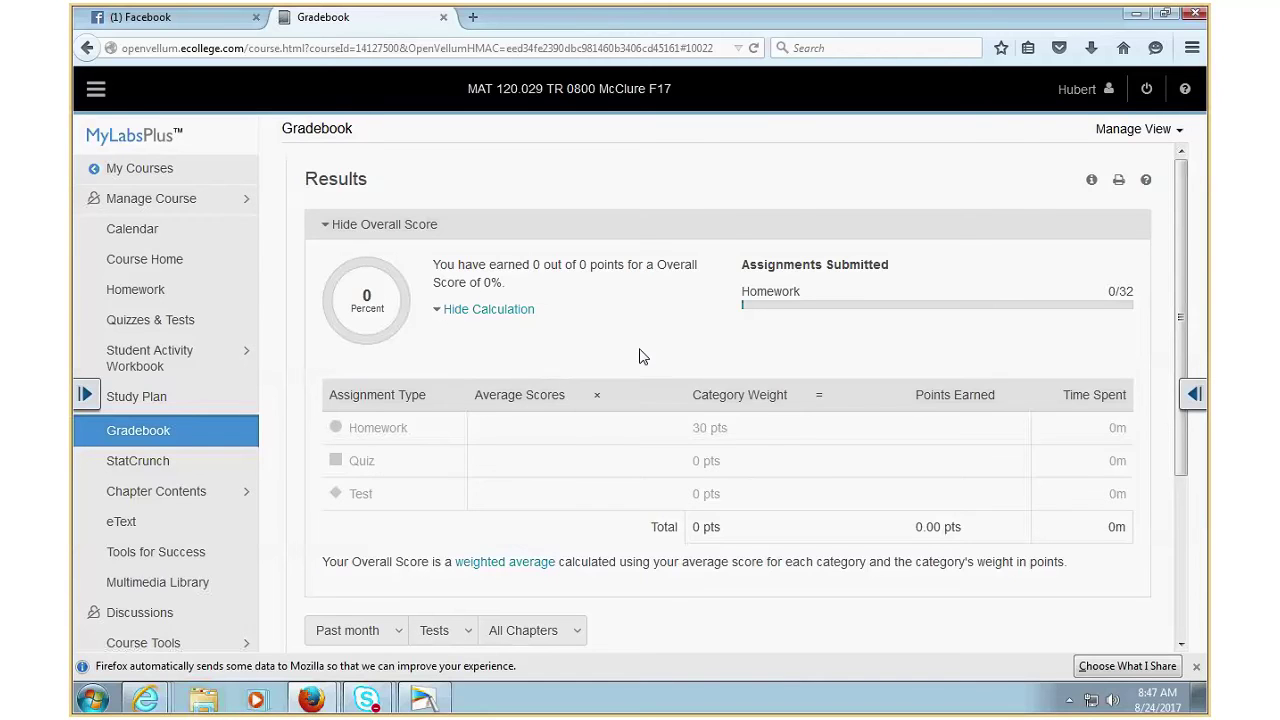
scroll(640, 358, down, 4)
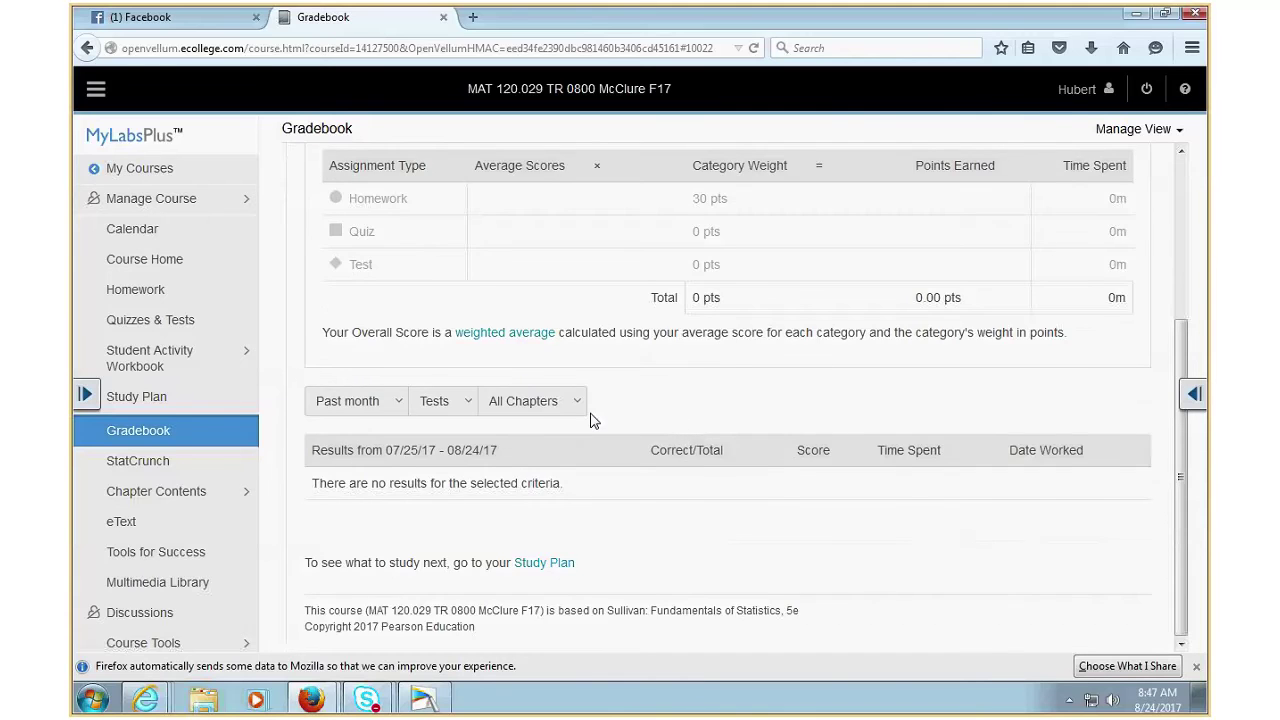
scroll(595, 420, up, 4)
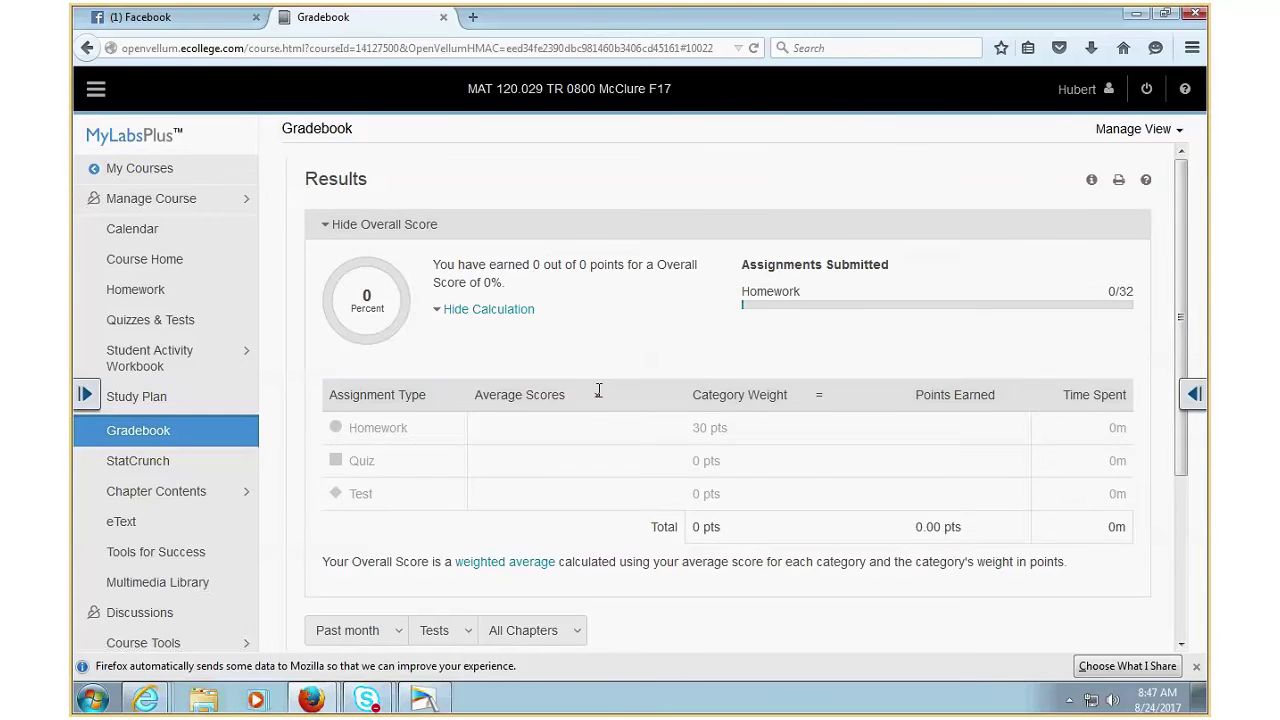
- Try the Homework and Quizzes filters, then set the assignment-type filter to All Assignments
click(420, 224)
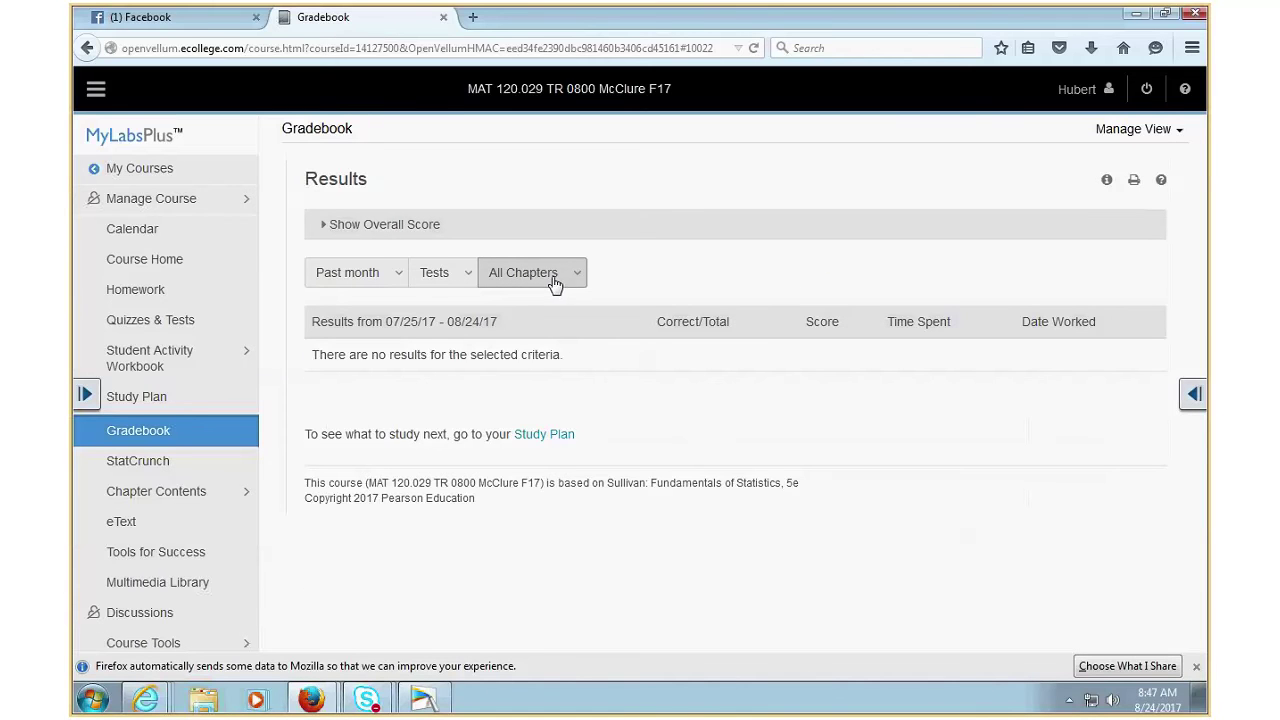
click(566, 280)
click(446, 278)
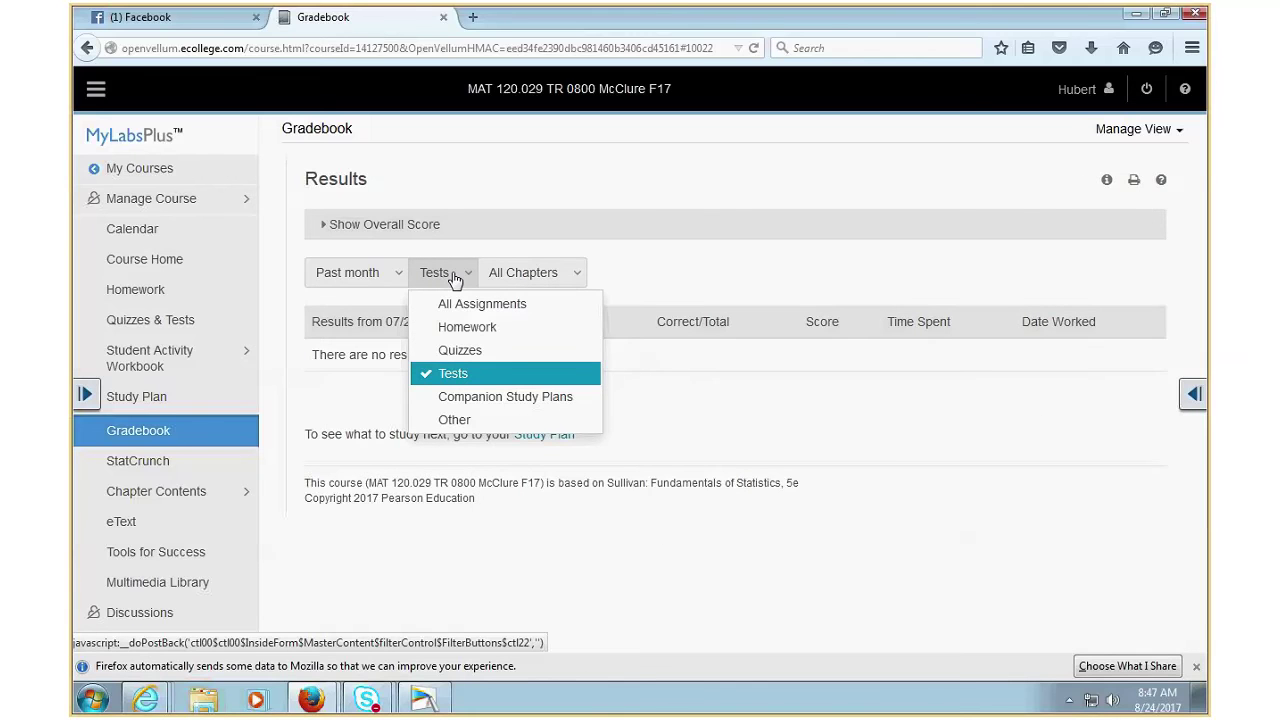
click(467, 327)
click(493, 278)
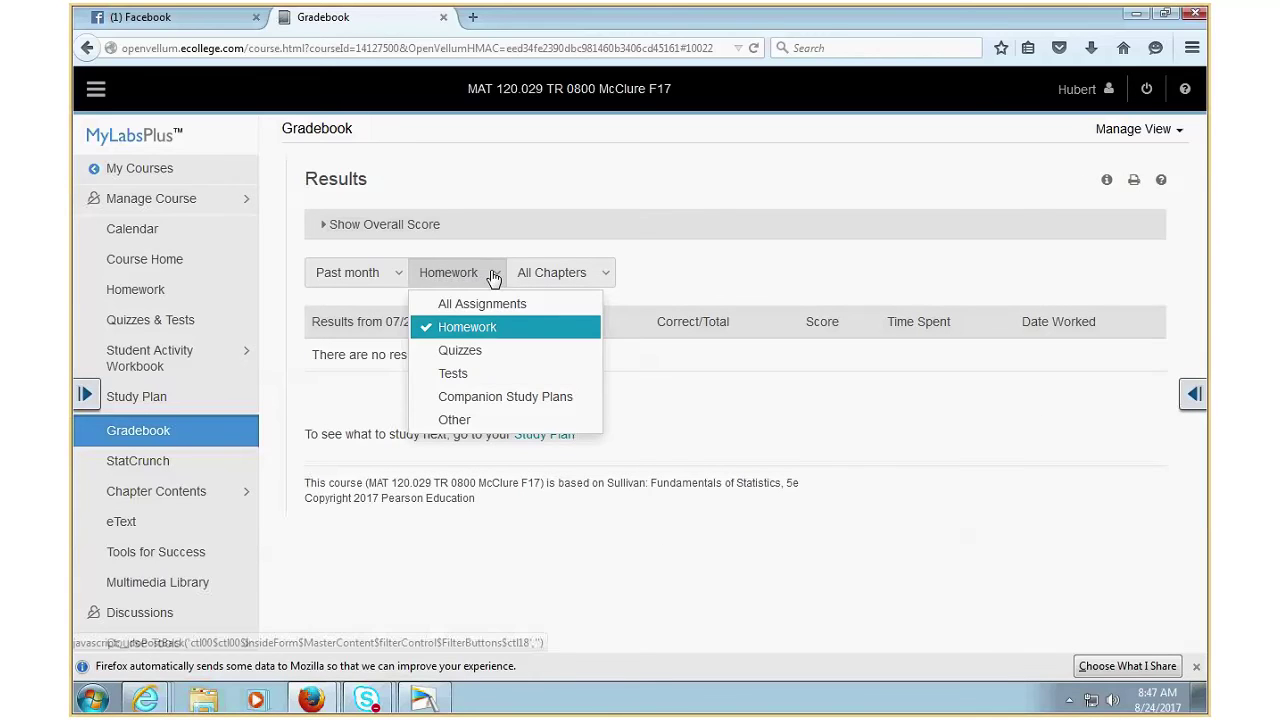
click(464, 352)
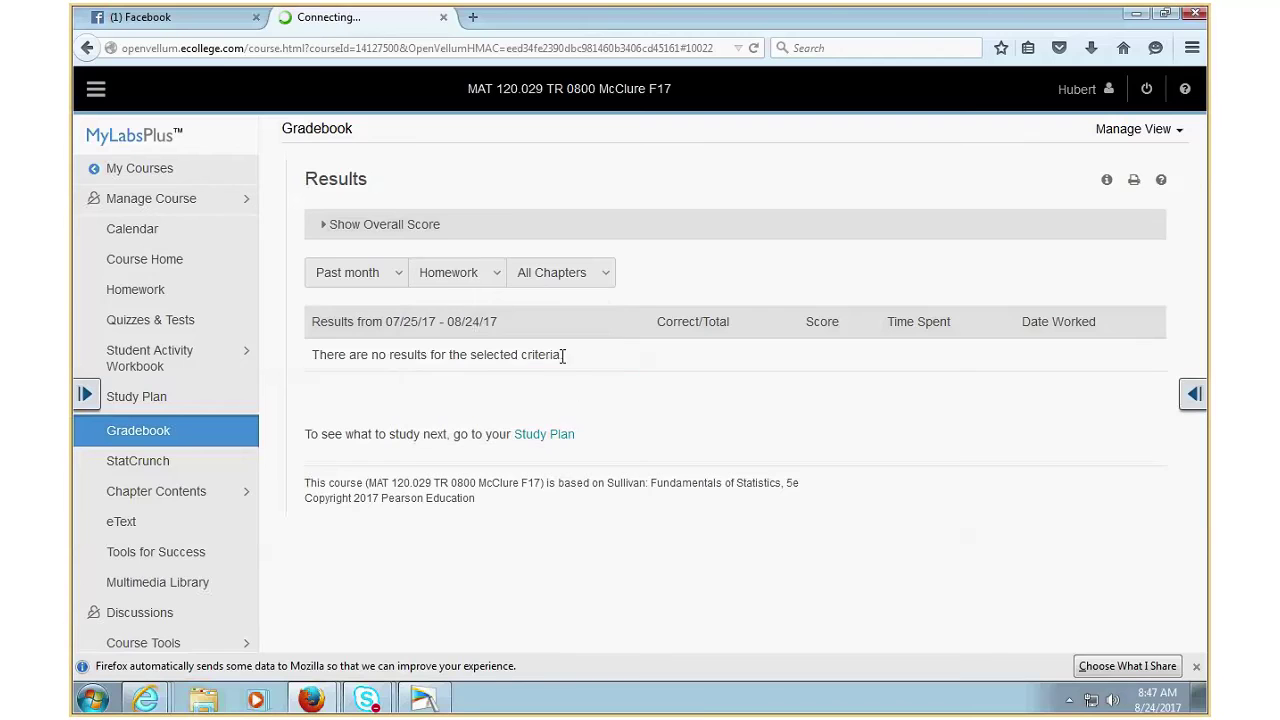
click(487, 284)
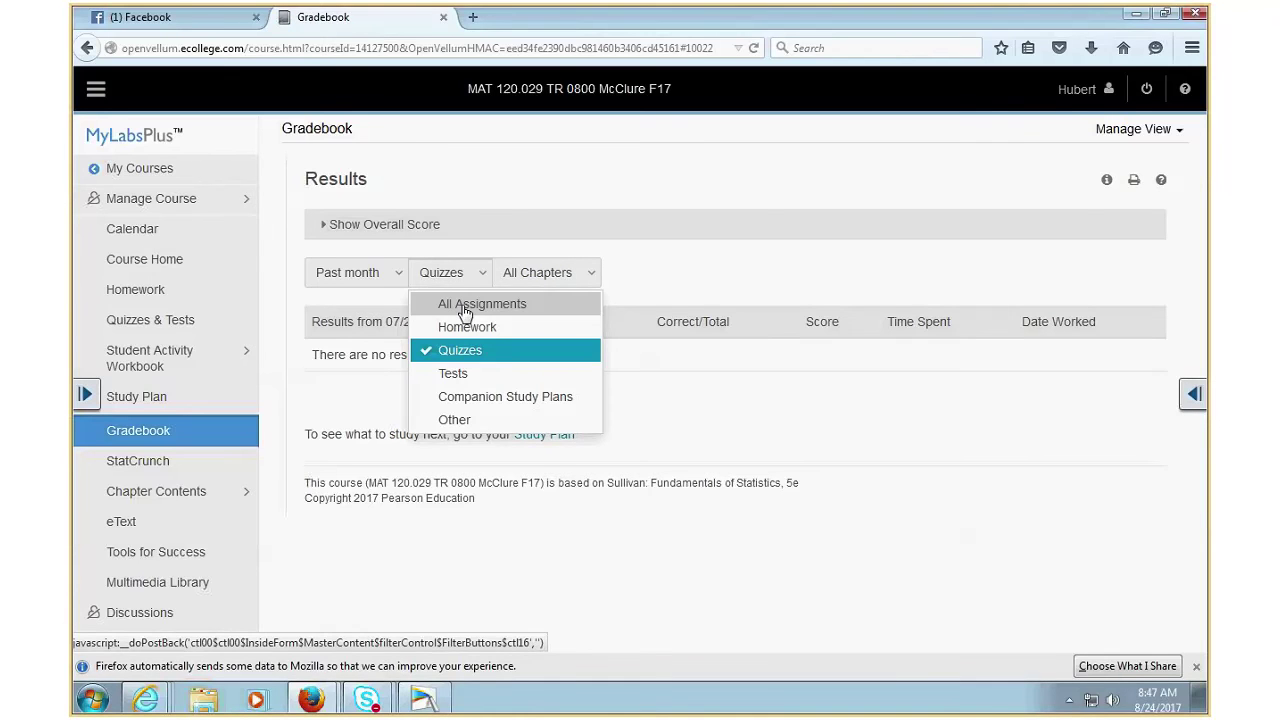
click(465, 304)
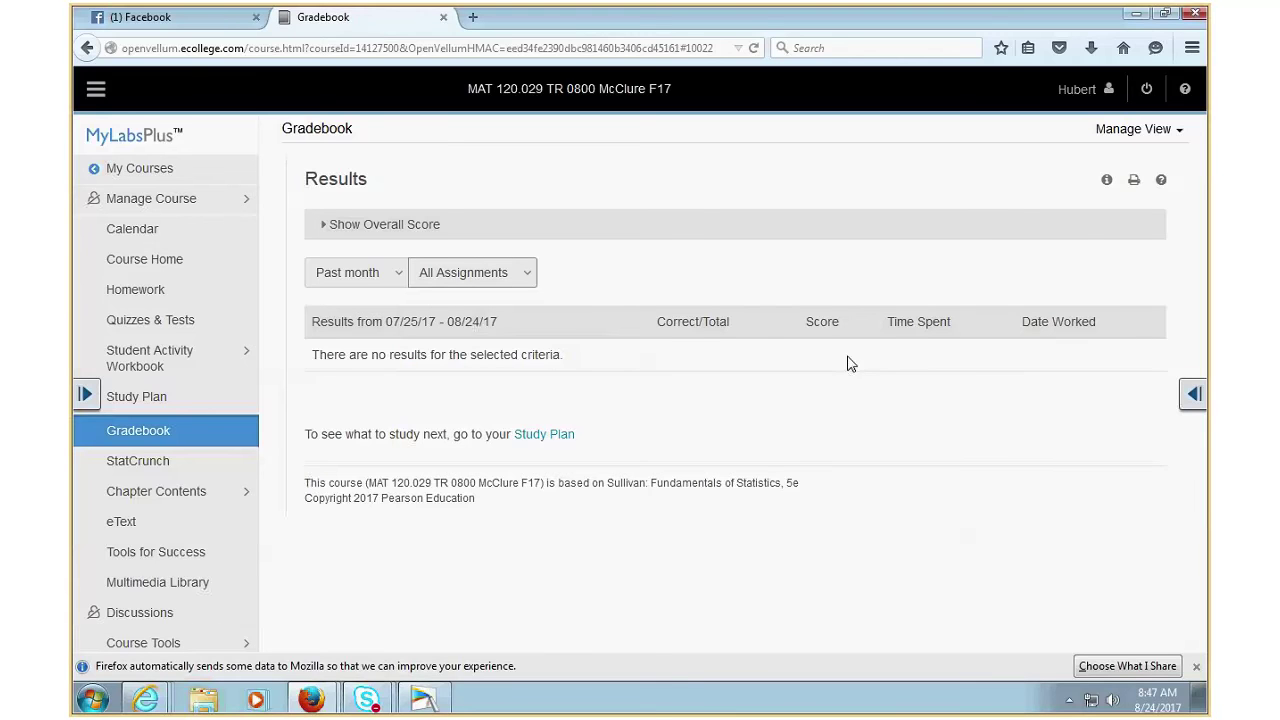
- Expand the overall score (0%, 0/32 homework submitted) and its calculation, then reload the Gradebook
click(410, 226)
click(474, 310)
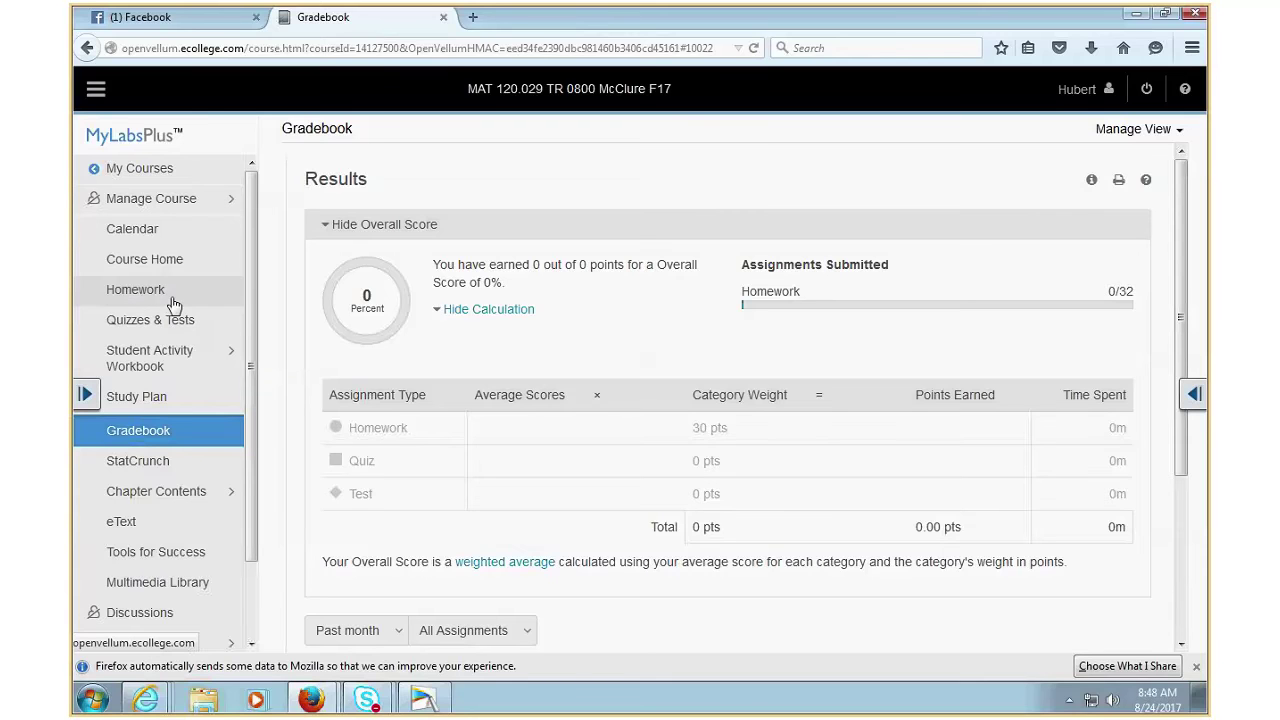
click(150, 438)
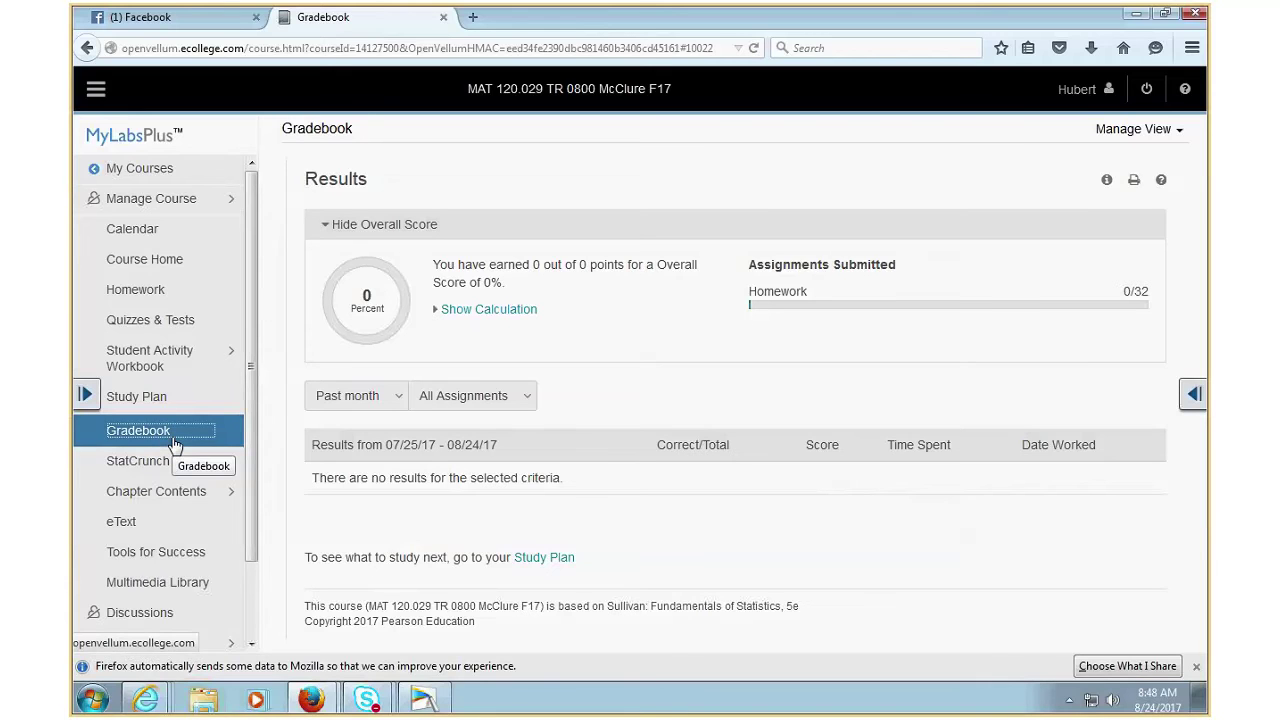
- Go through Chapter Contents to Chapter 1, Section 1.1 Introduction to the Practice of Statistics
click(183, 503)
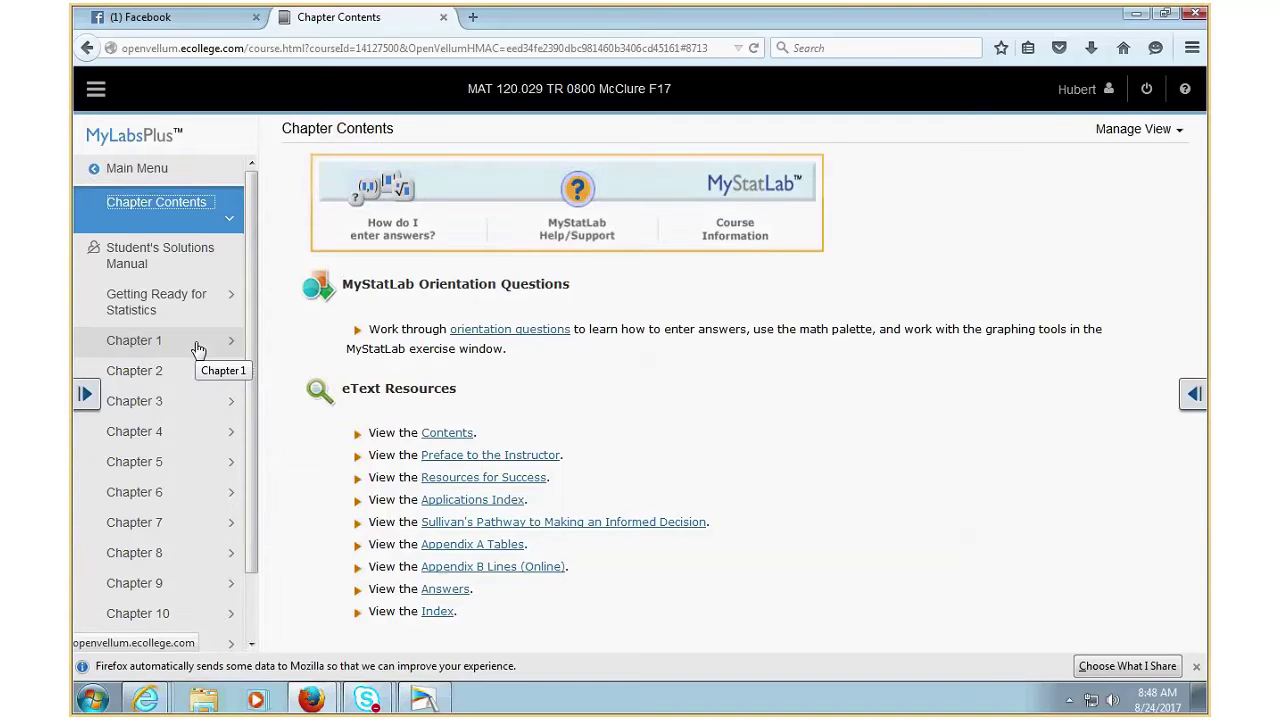
click(198, 345)
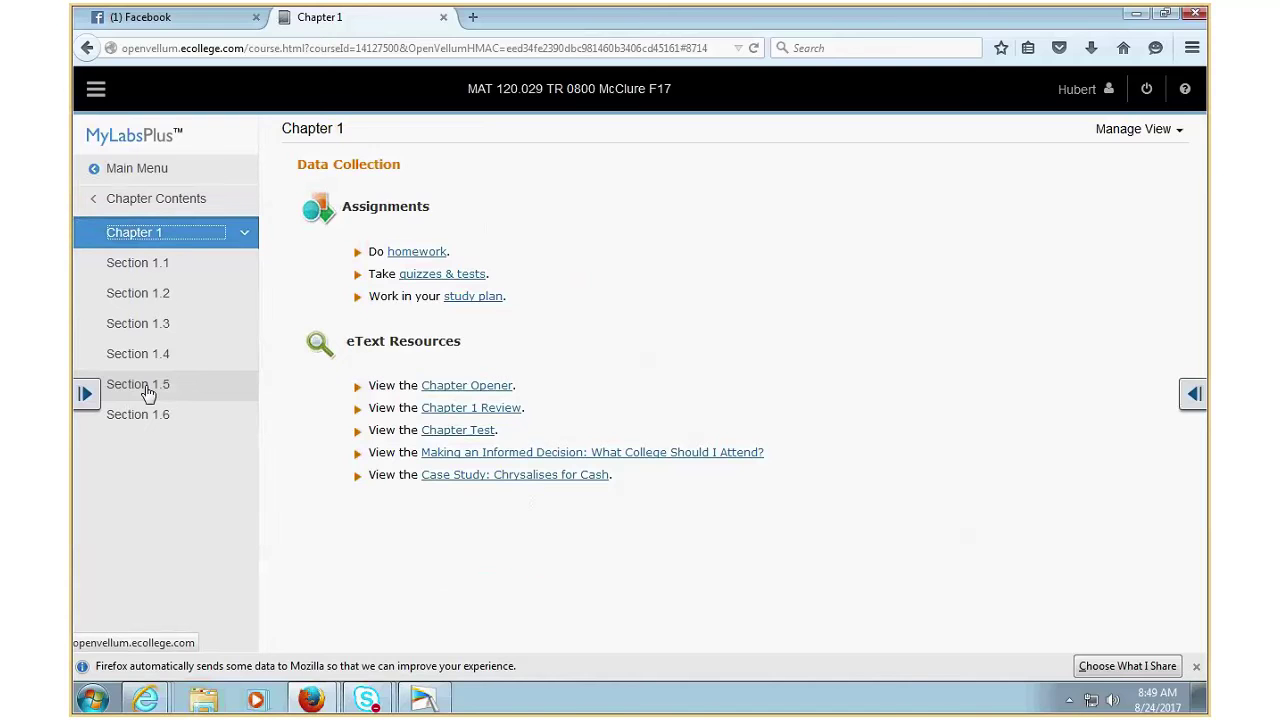
click(150, 265)
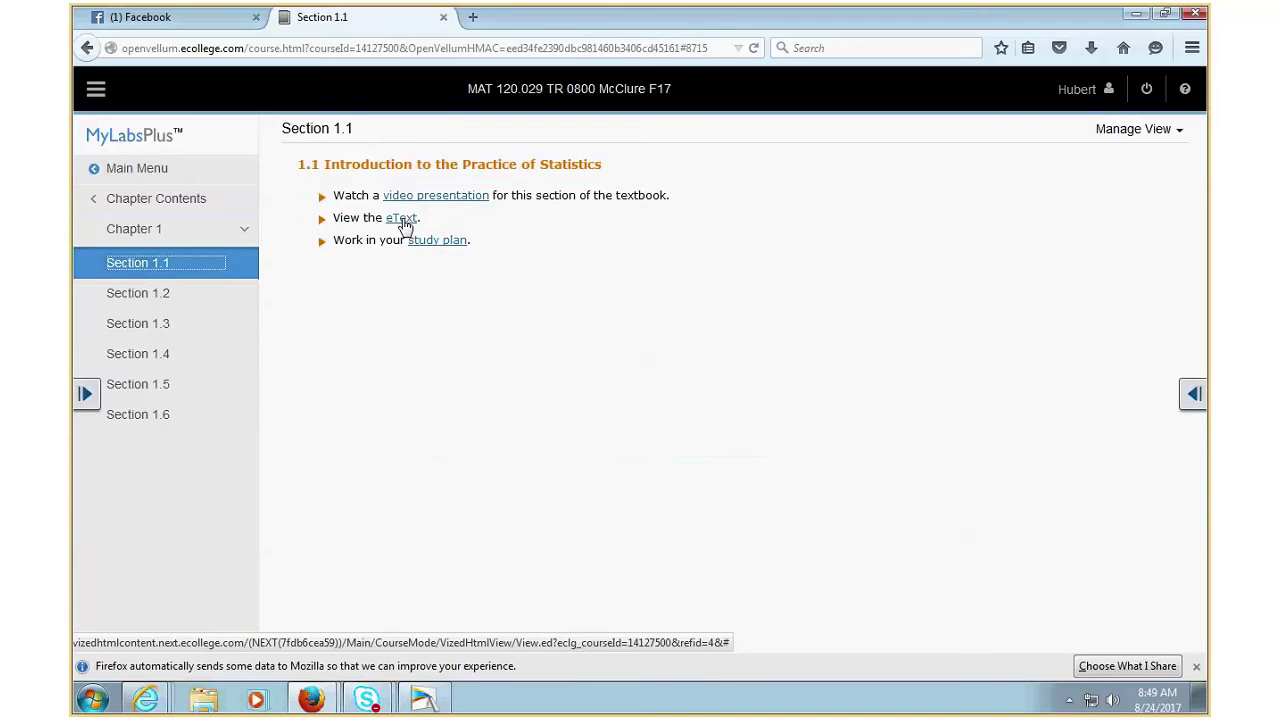
- Open the Section 1.1 eText and permanently allow Adobe Flash on the site
click(402, 218)
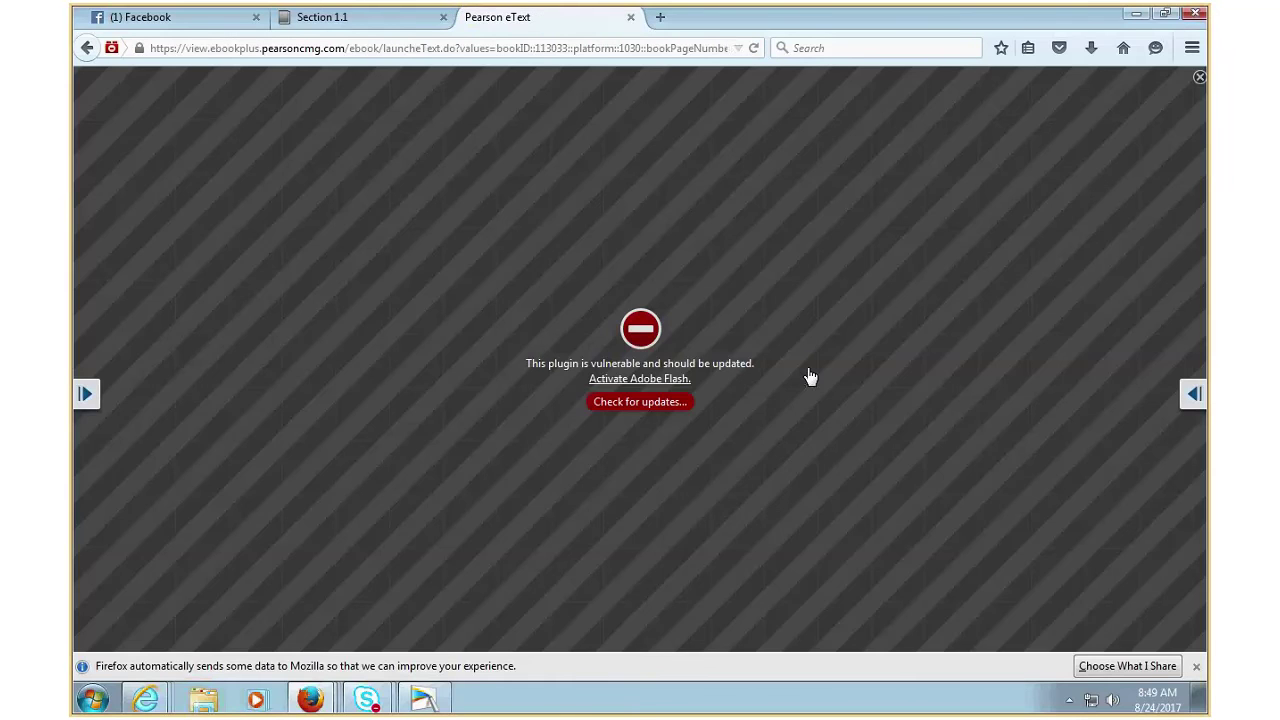
right_click(645, 408)
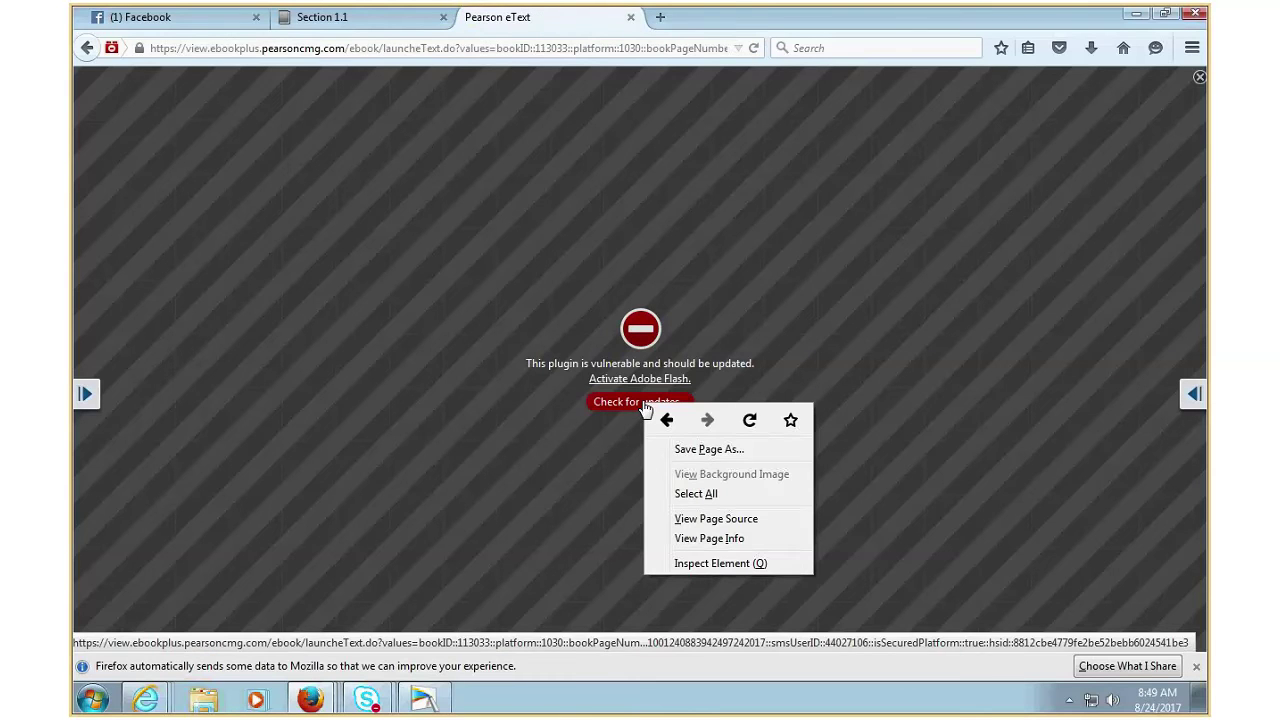
right_click(641, 342)
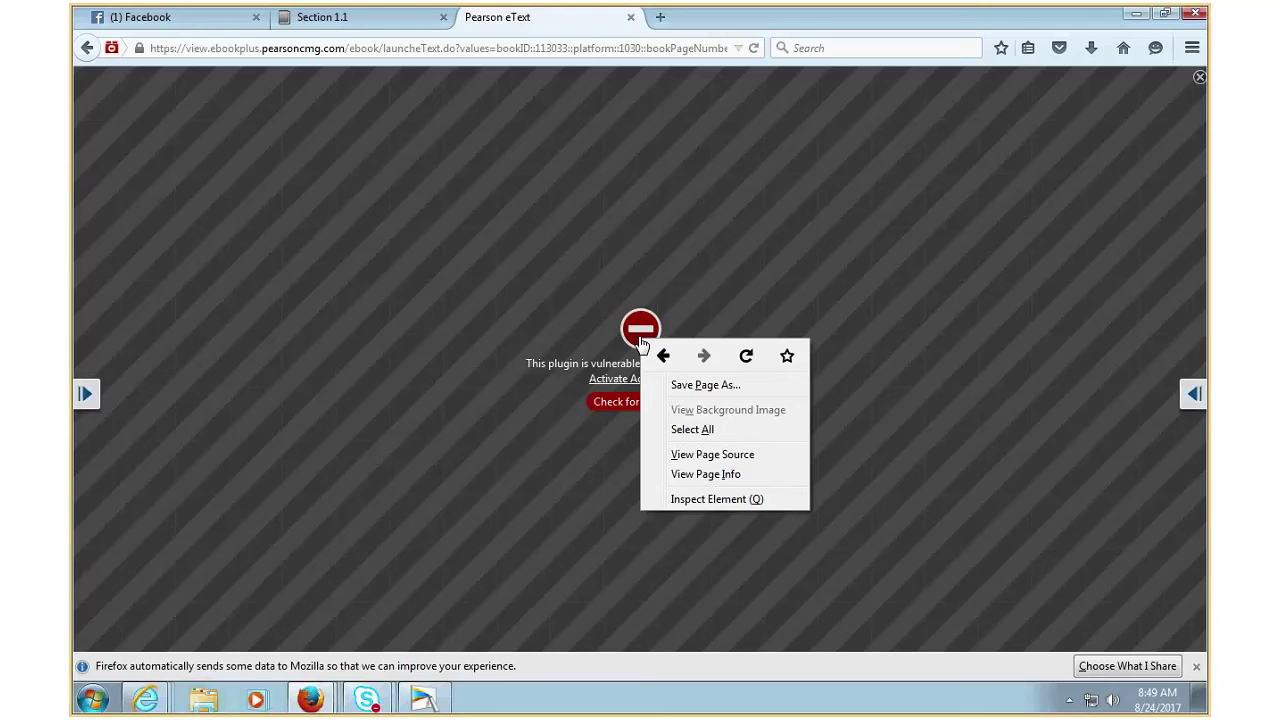
click(623, 381)
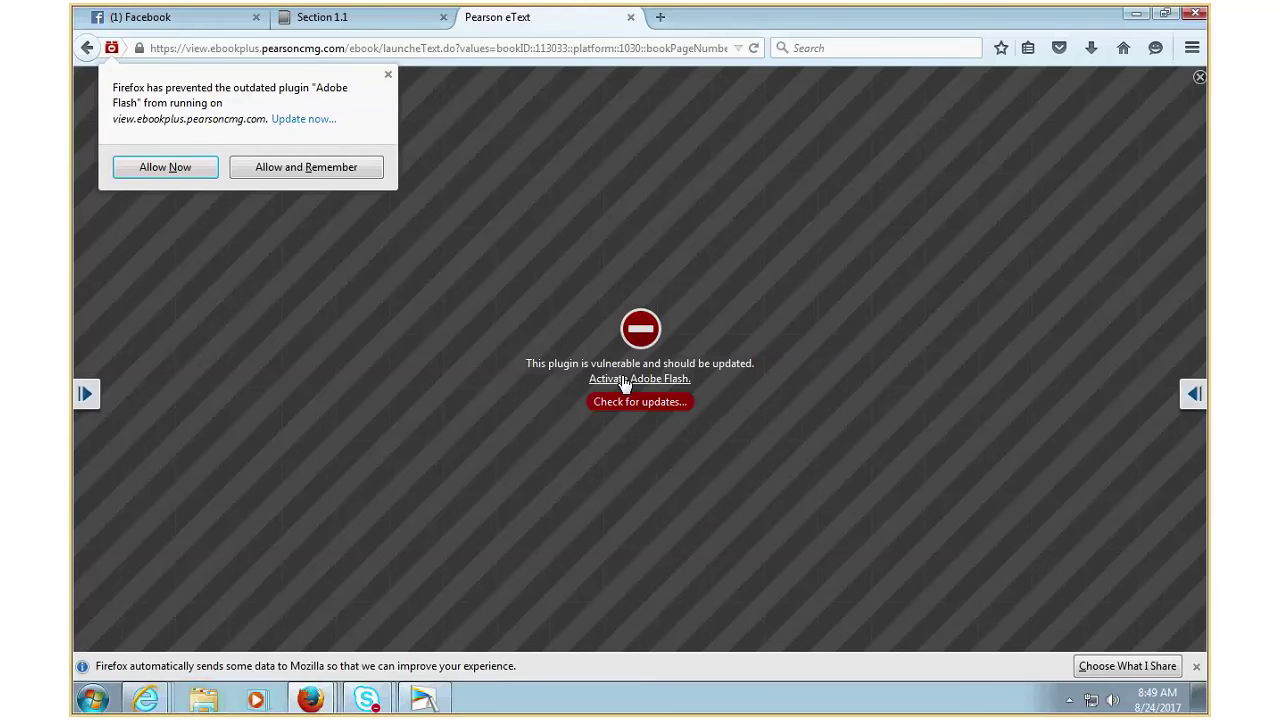
click(294, 169)
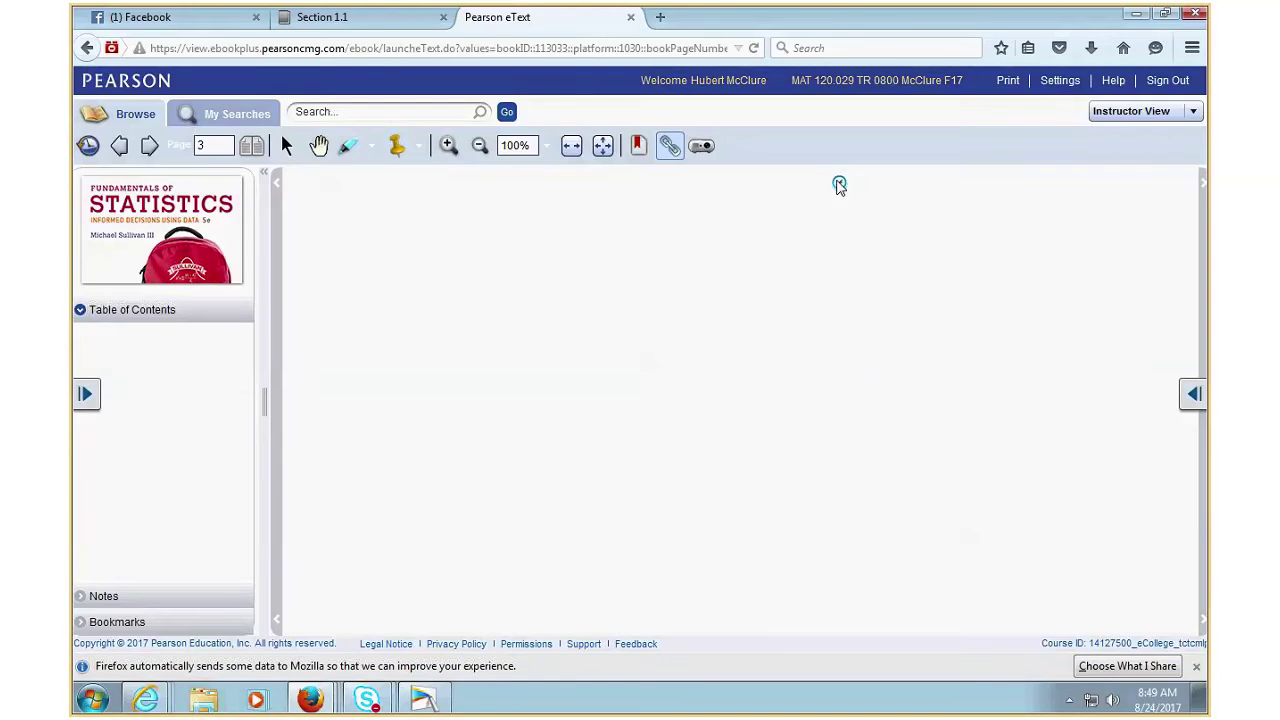
- Check the eText print page-count options, leaving 1 page from current page 3
click(1007, 80)
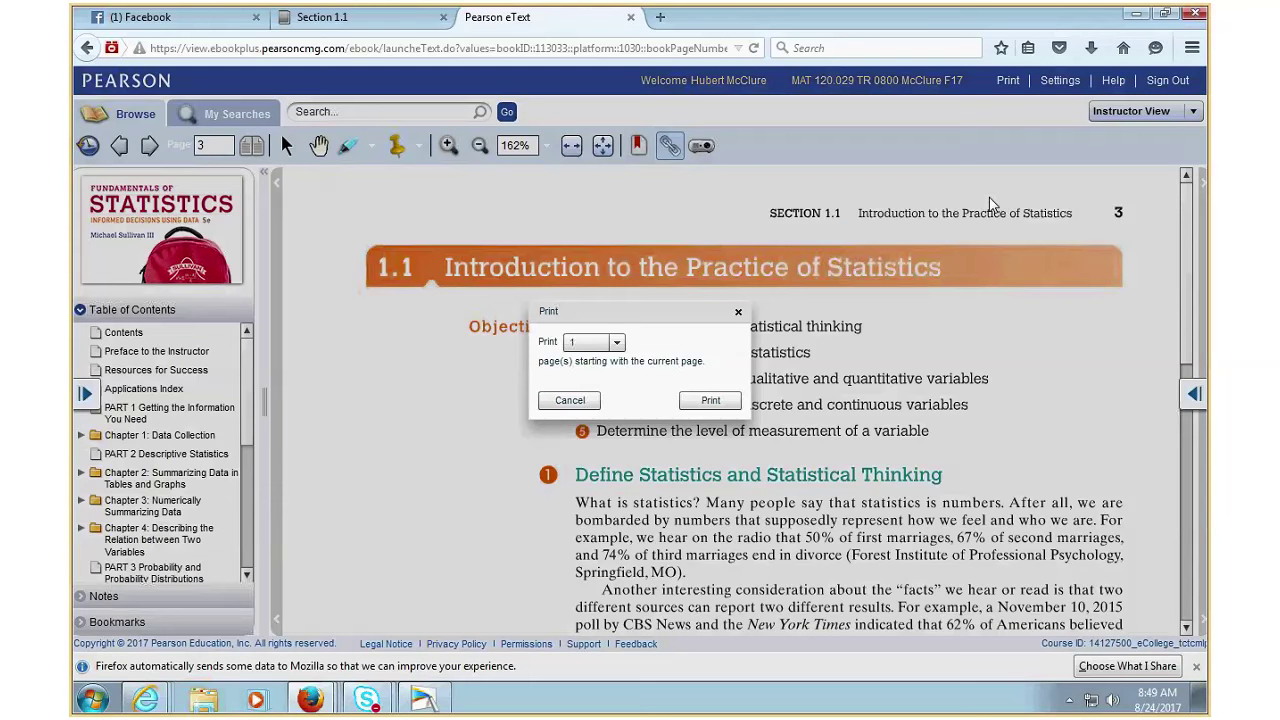
click(617, 342)
scroll(620, 455, down, 2)
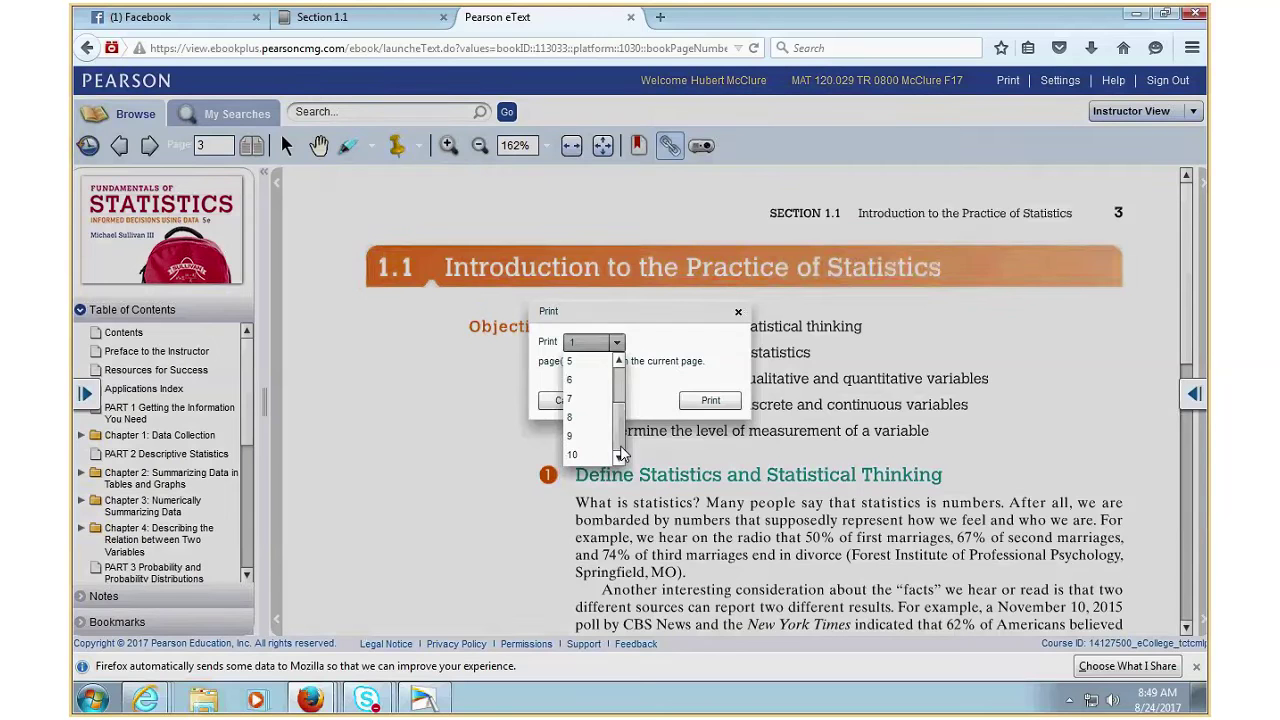
click(678, 316)
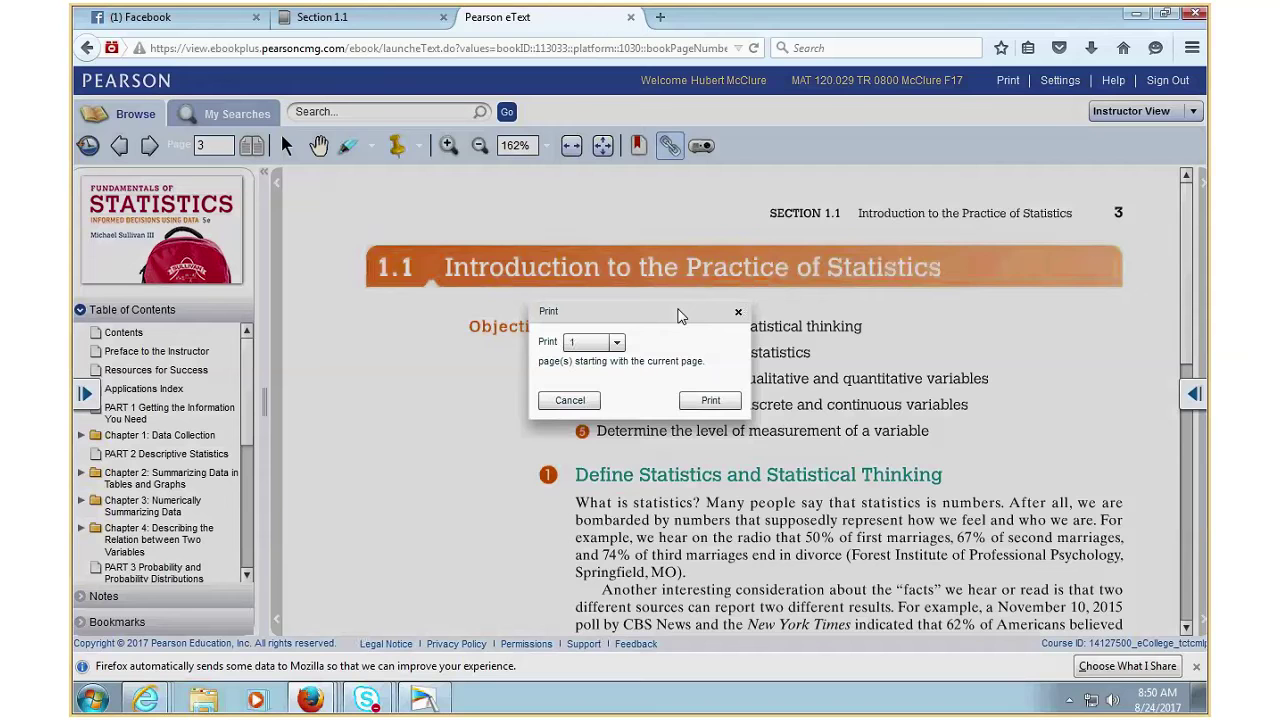
- Cancel printing and jump to Section 1.2 Observational Studies versus Designed Experiments
click(588, 401)
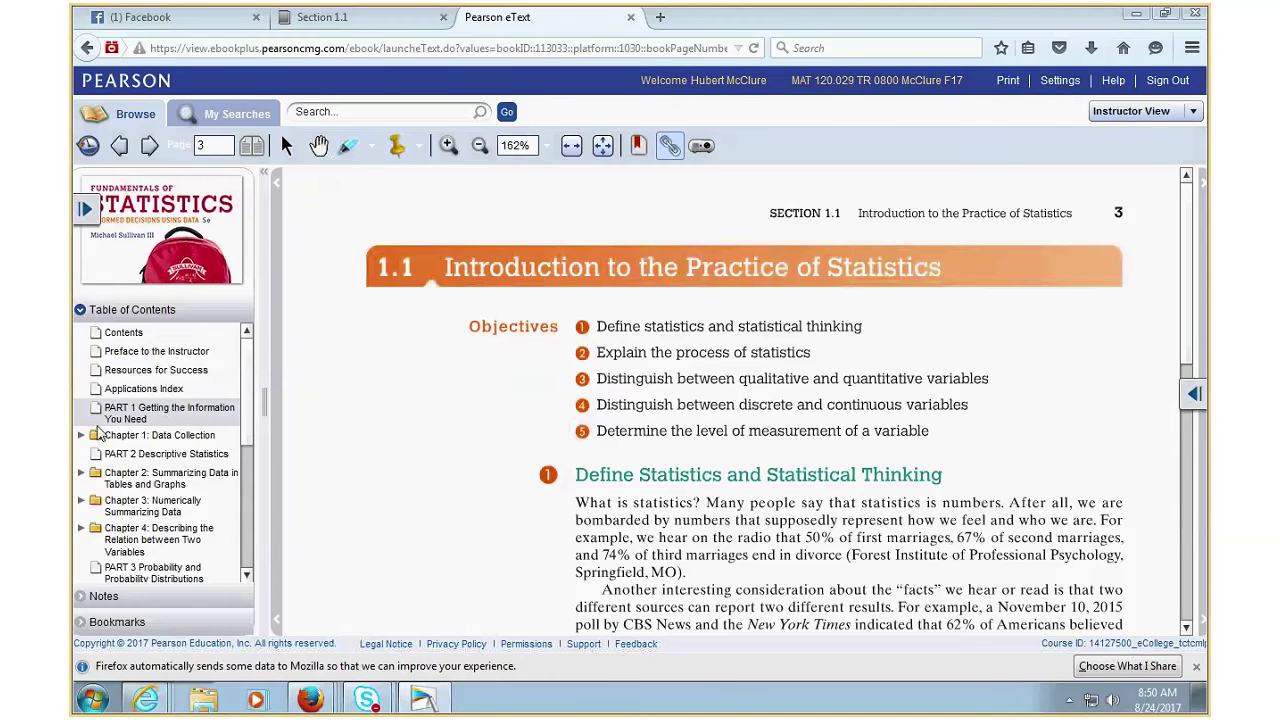
click(83, 438)
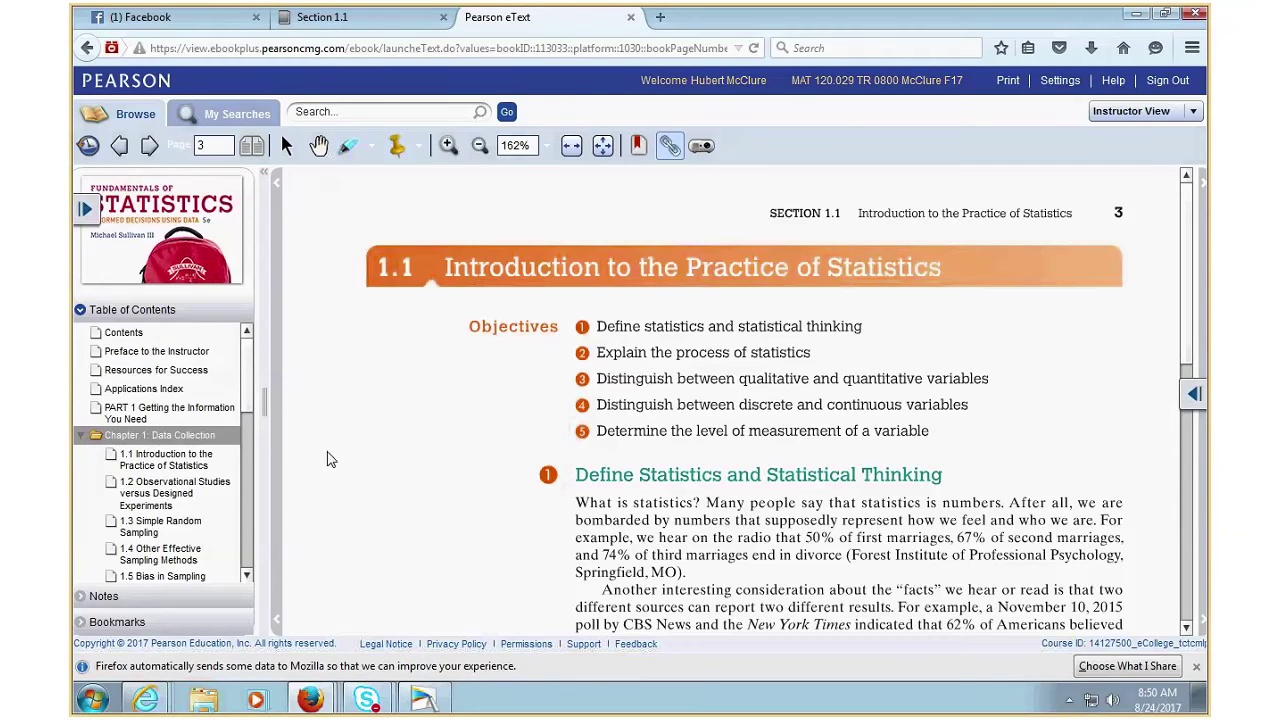
click(140, 490)
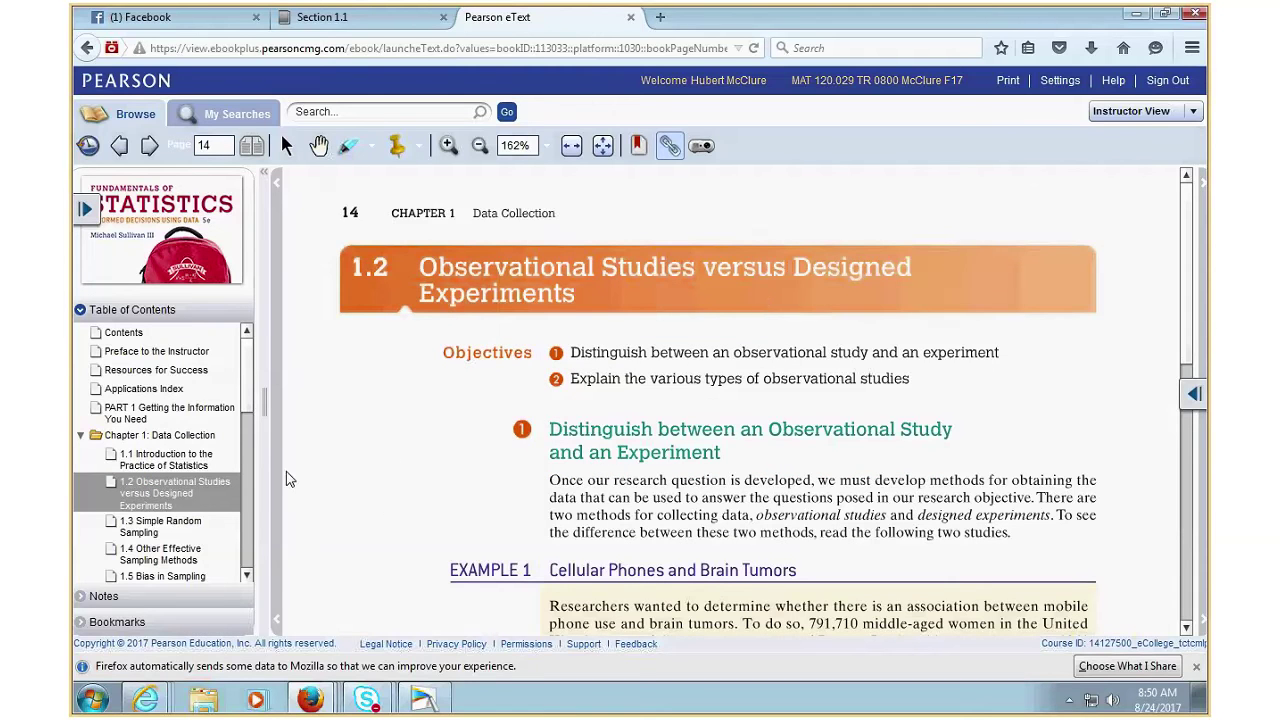
- Expand Chapter 2 in the table of contents and close the eText tab
click(245, 555)
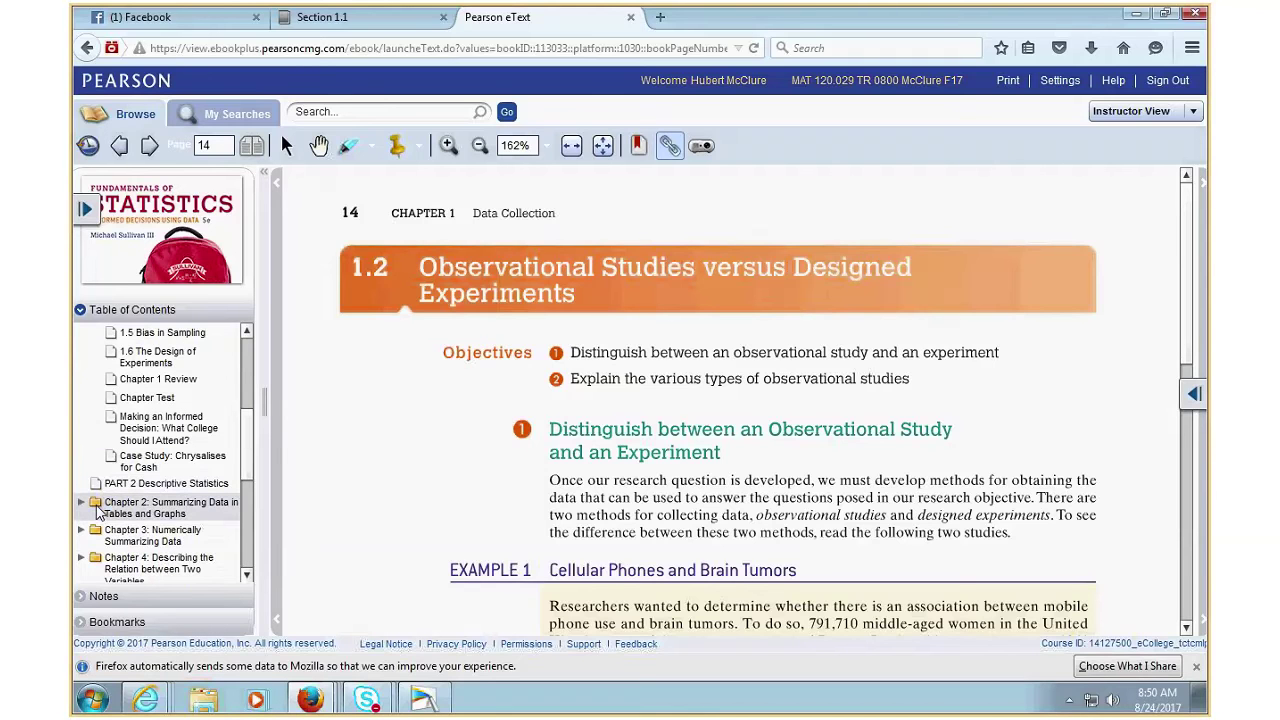
click(97, 510)
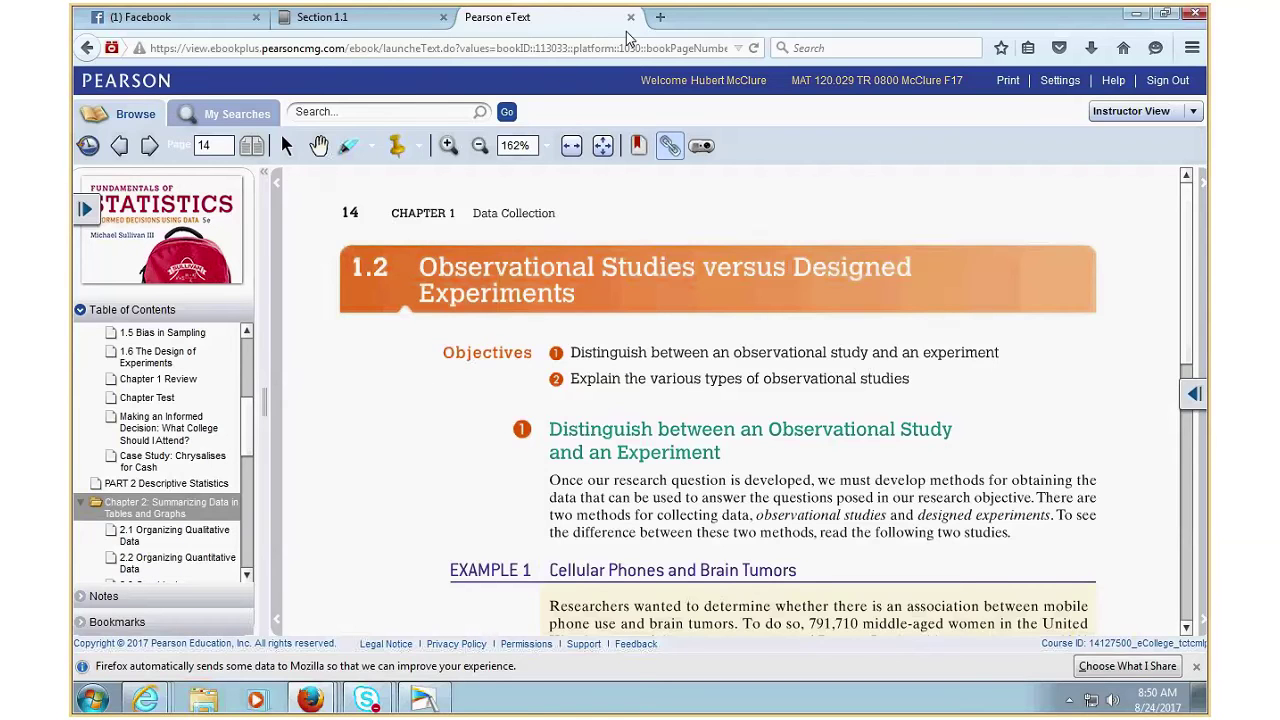
click(630, 18)
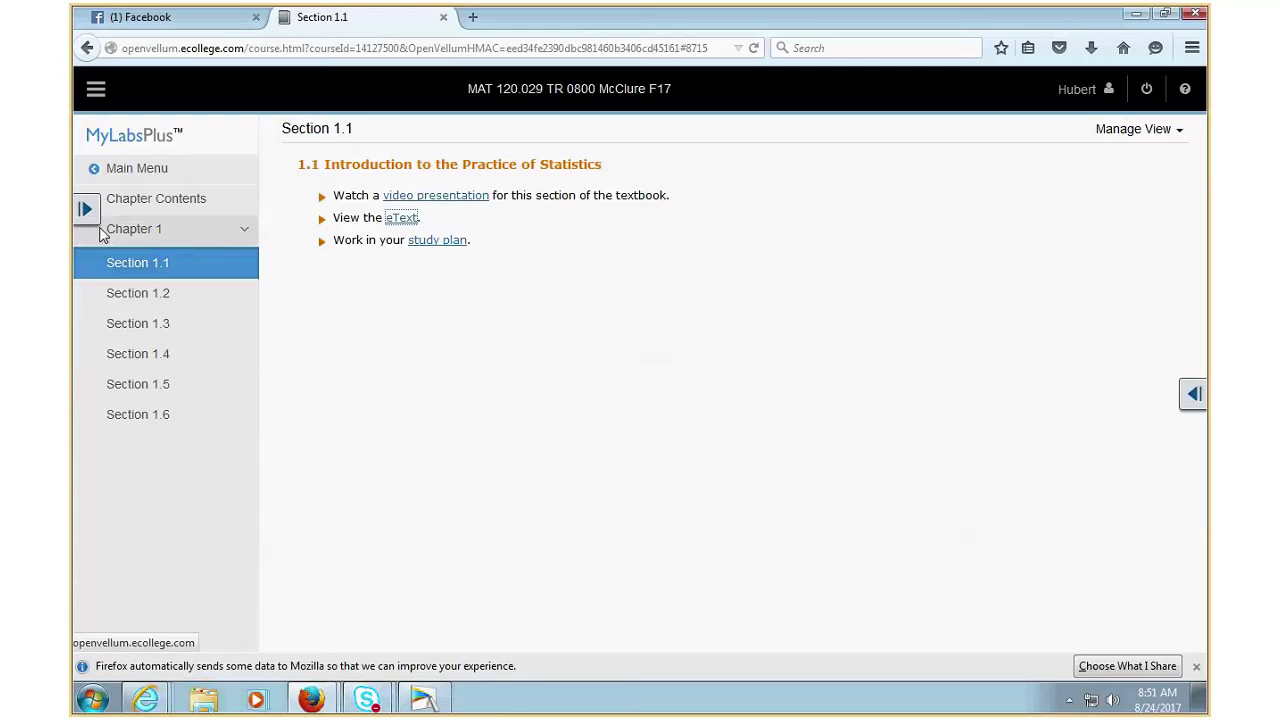
- Go back past Chapter 1 and Chapter Contents to the course menu, then open Section 3.1 Homework from the Homework list
click(87, 49)
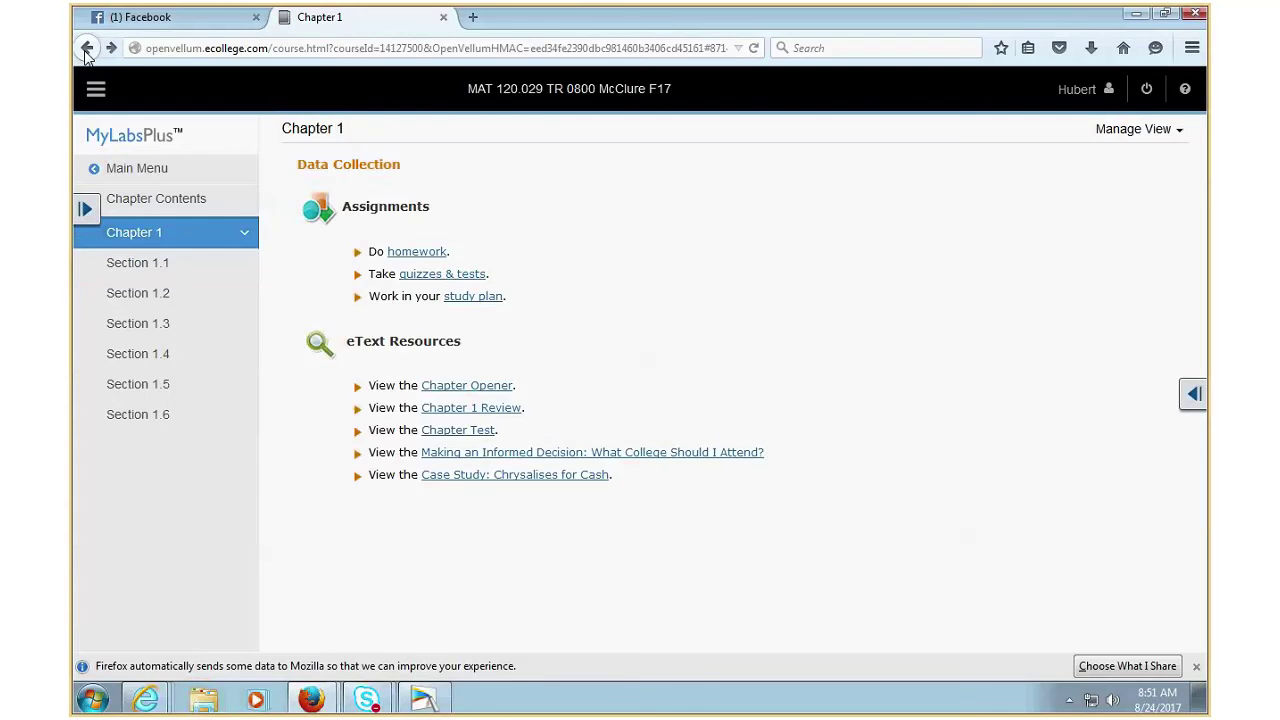
click(87, 49)
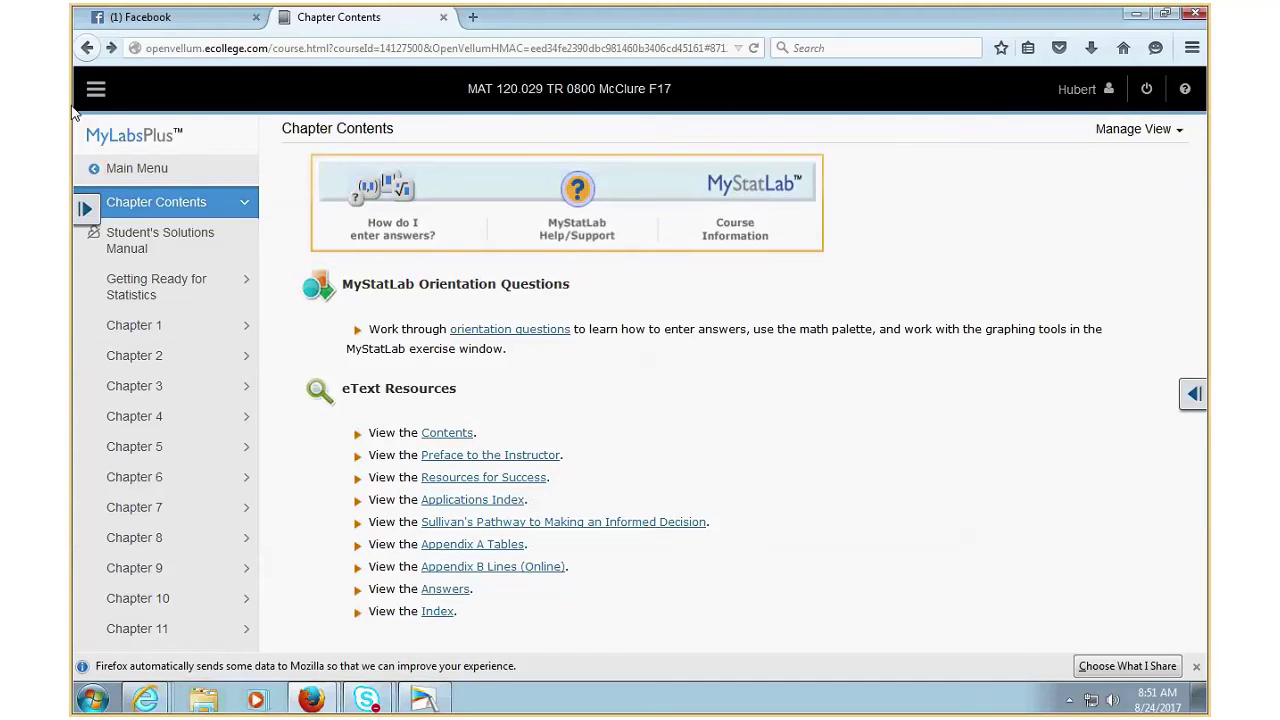
key(alt+Left)
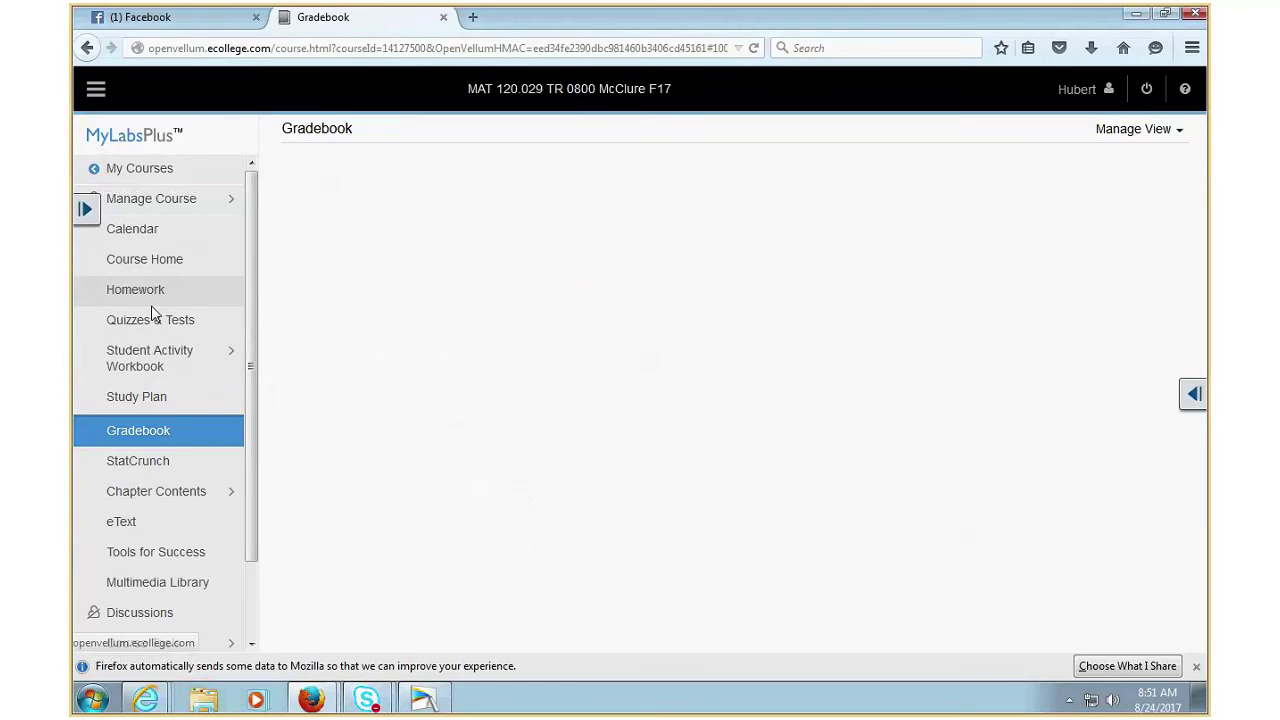
click(151, 291)
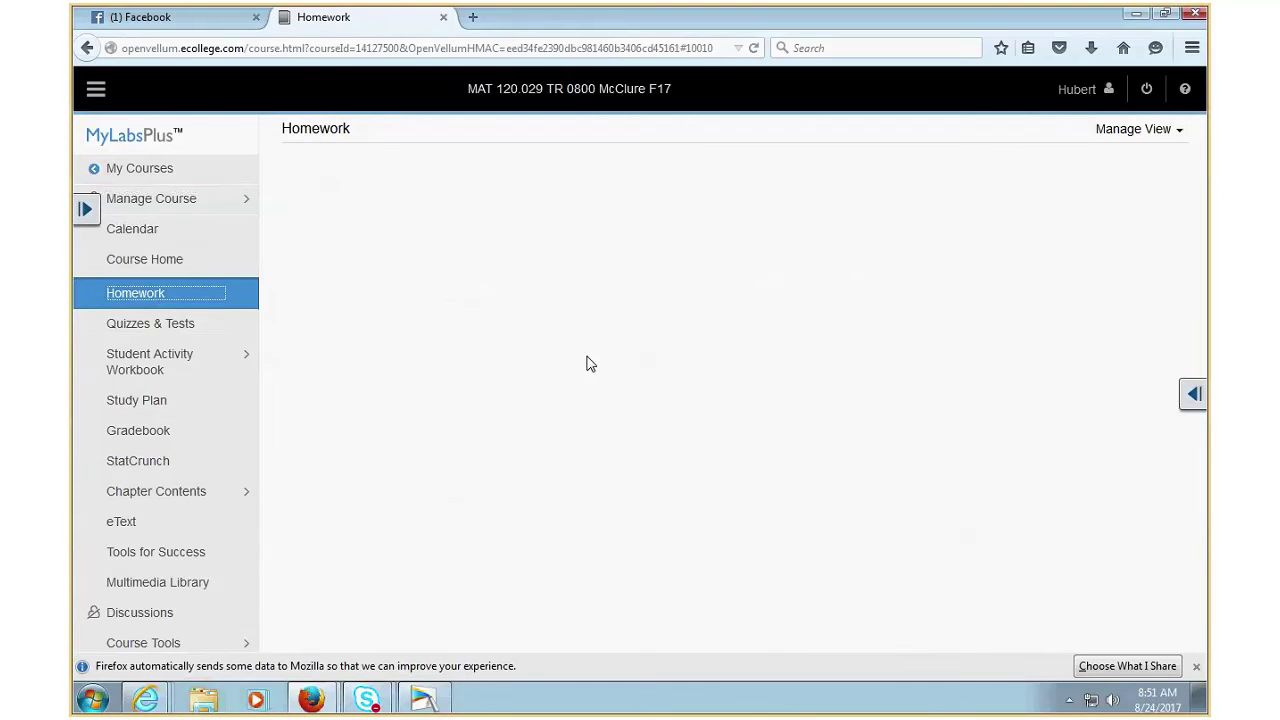
scroll(648, 414, down, 5)
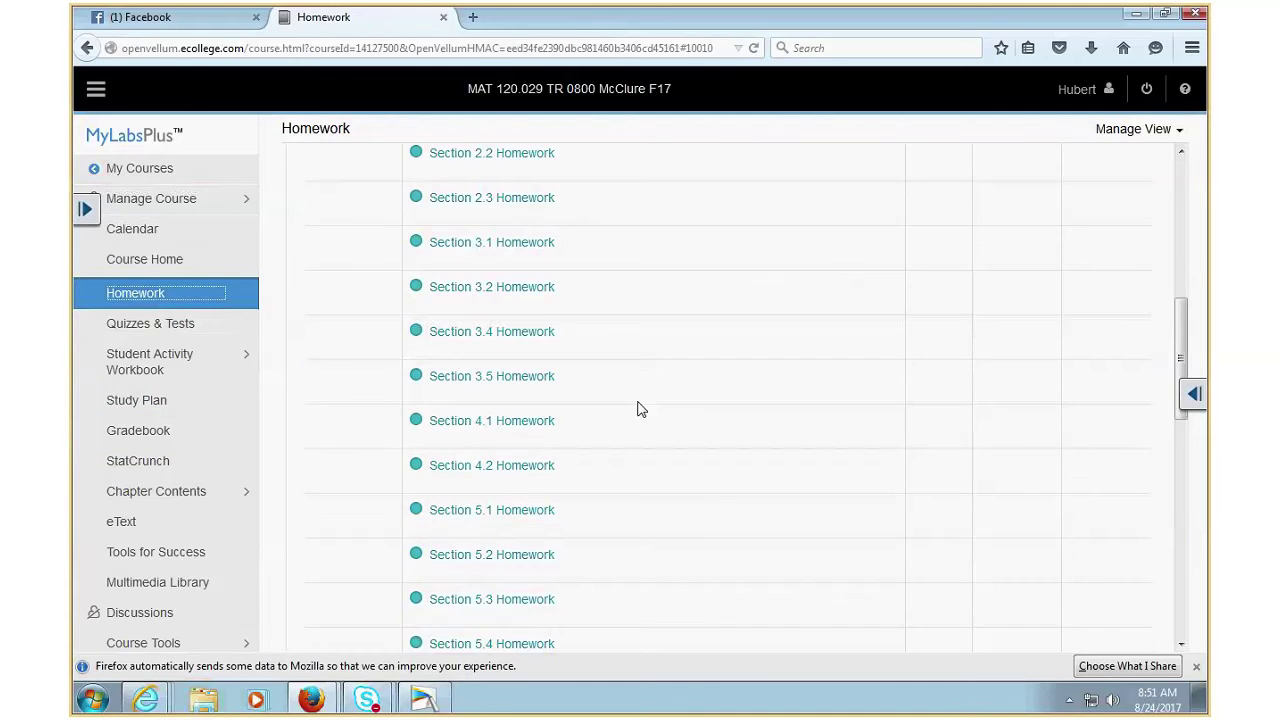
scroll(643, 410, up, 4)
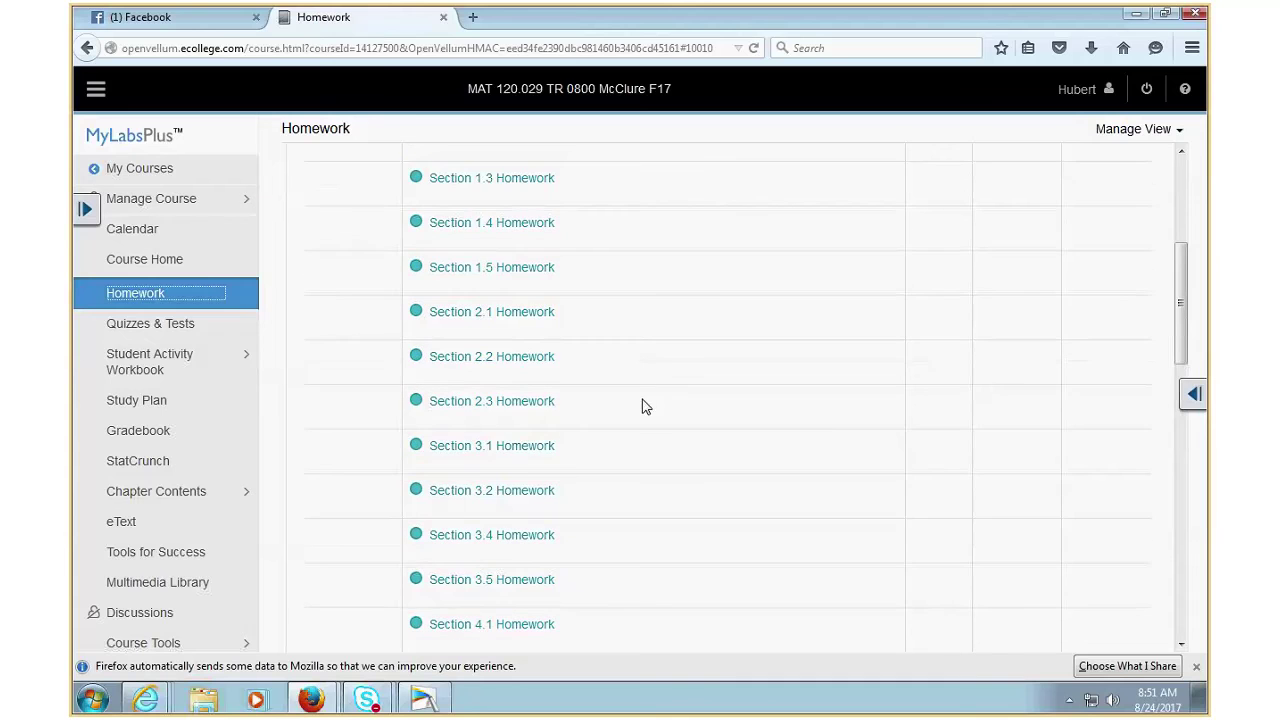
click(523, 451)
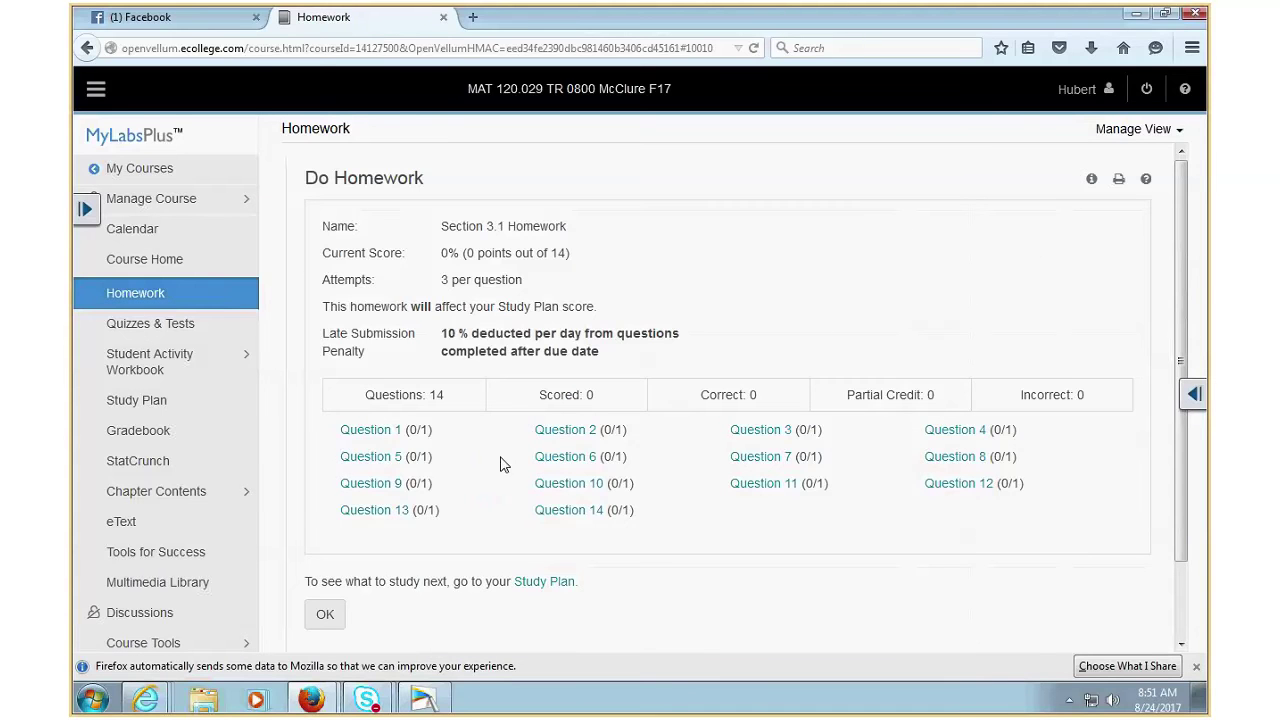
- Launch the homework player at question 1 and look at the Question Help options on the first two questions
click(398, 441)
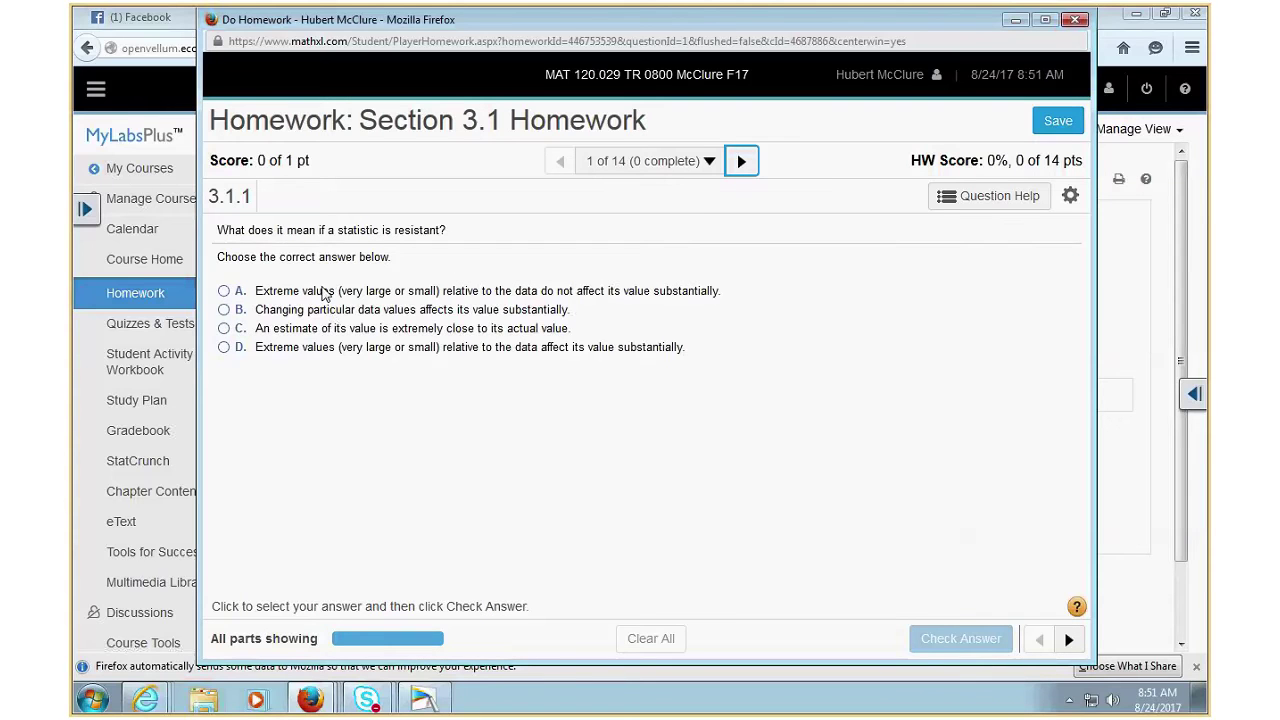
click(1006, 198)
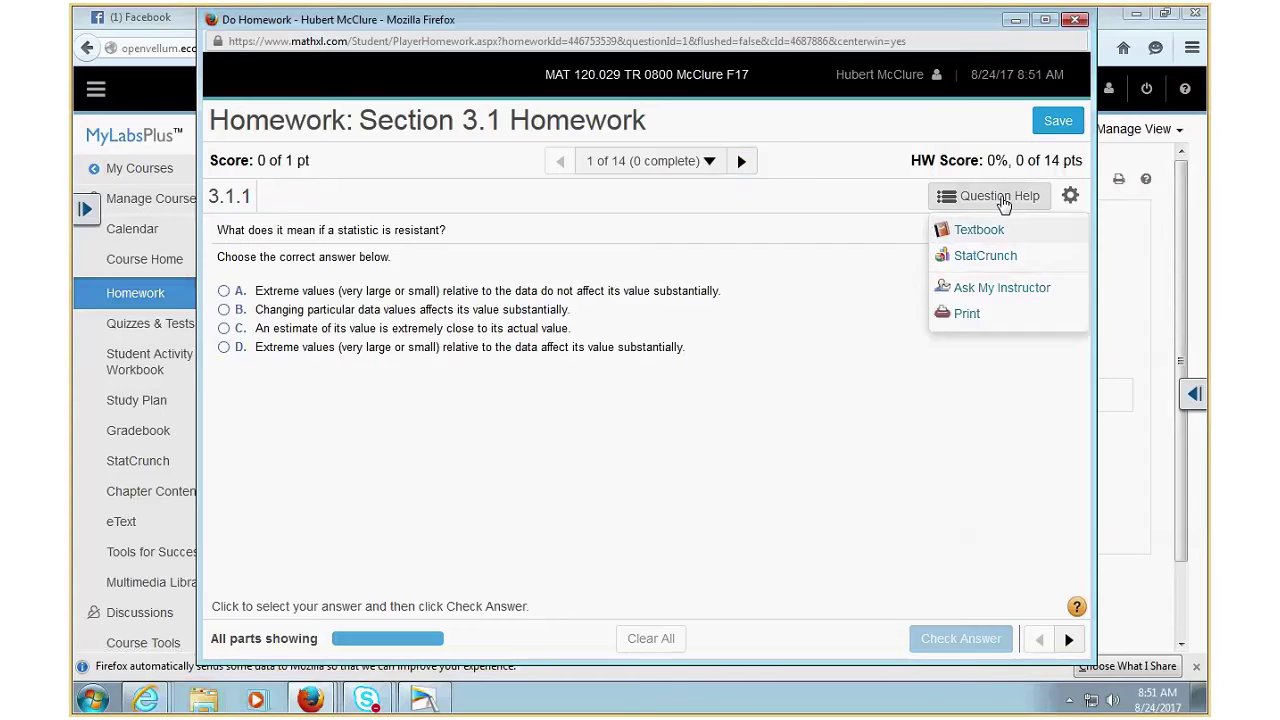
click(741, 161)
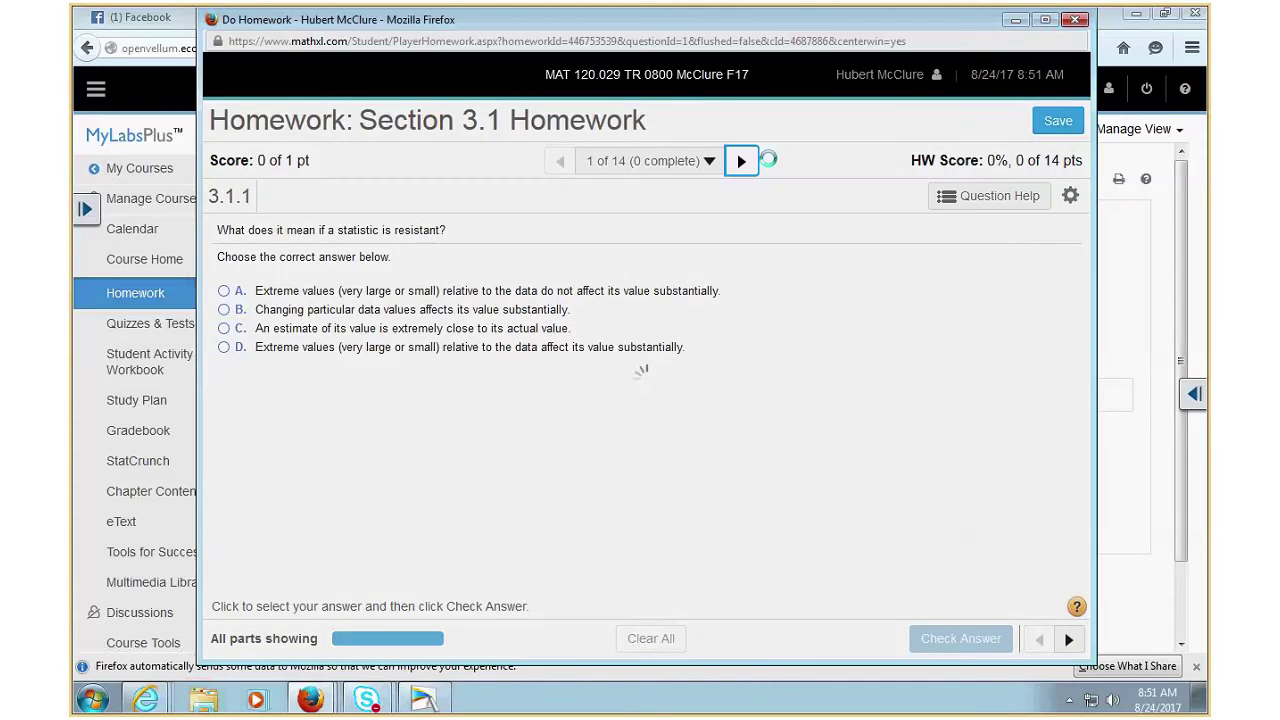
click(974, 199)
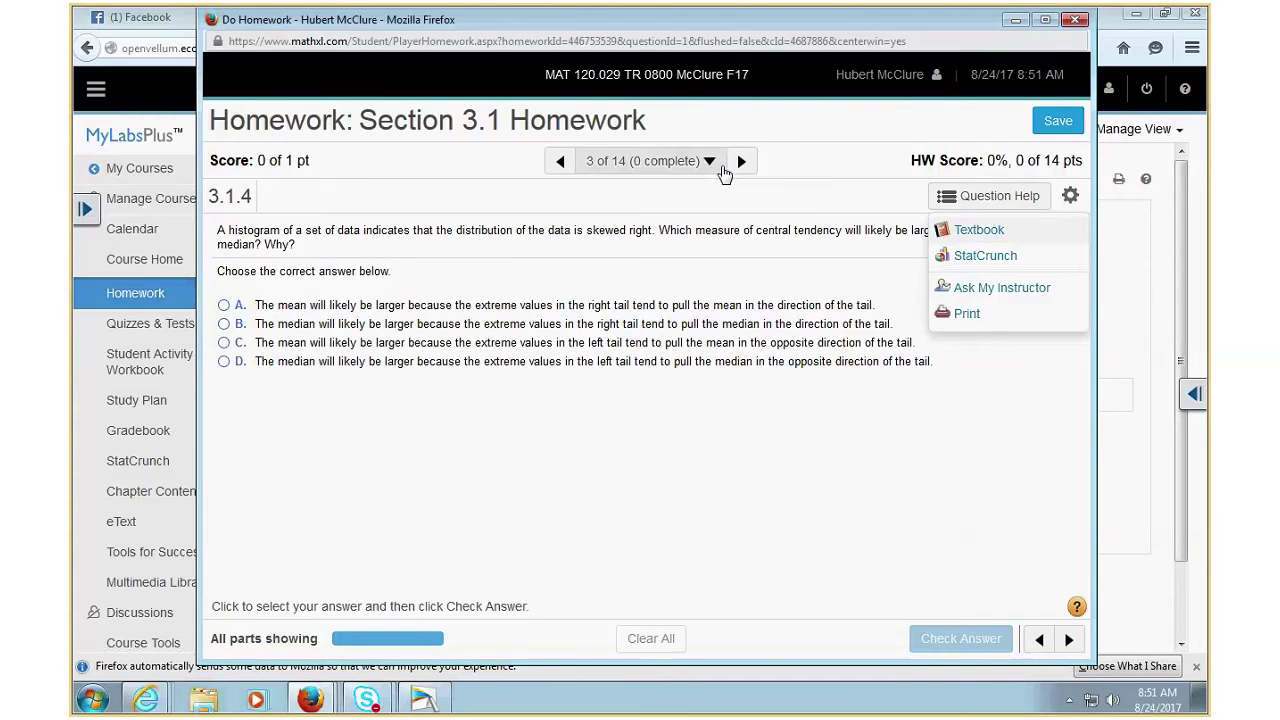
- Advance through the questions to question 7 of 14 (3.1.12), the median 29.5 missing-value problem
click(740, 161)
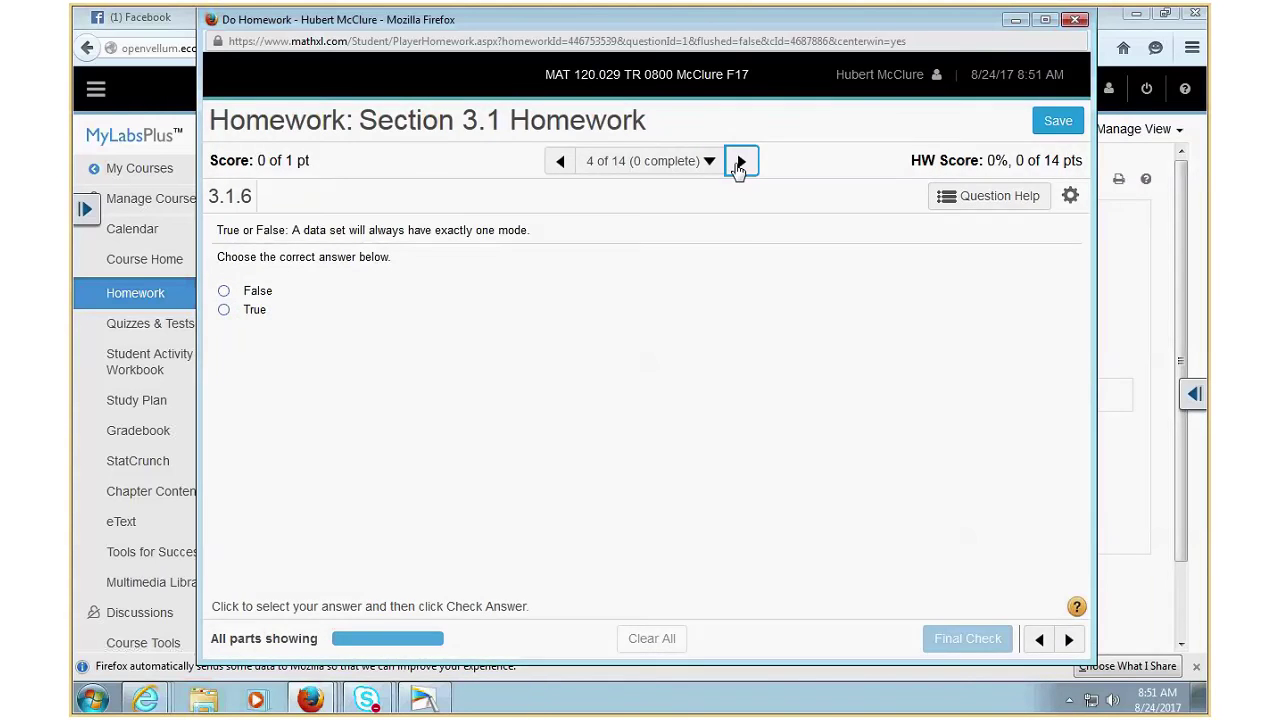
click(740, 161)
click(740, 161)
click(740, 161)
click(740, 161)
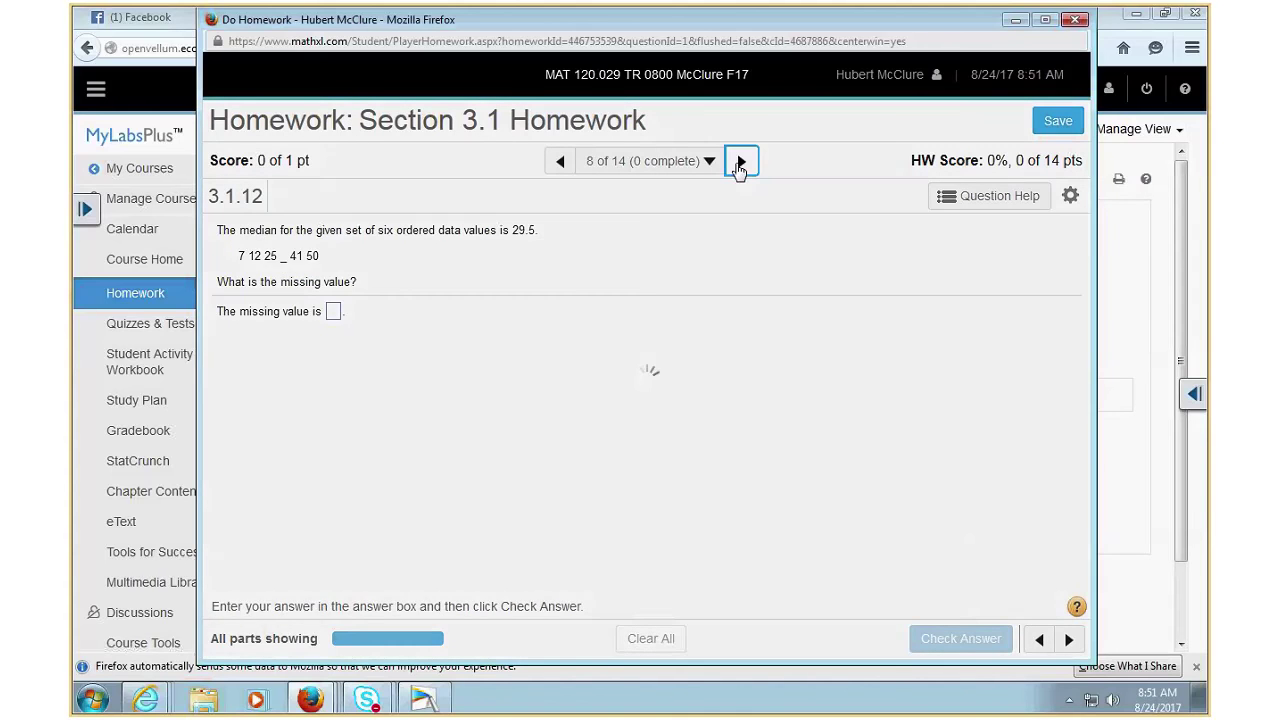
click(560, 161)
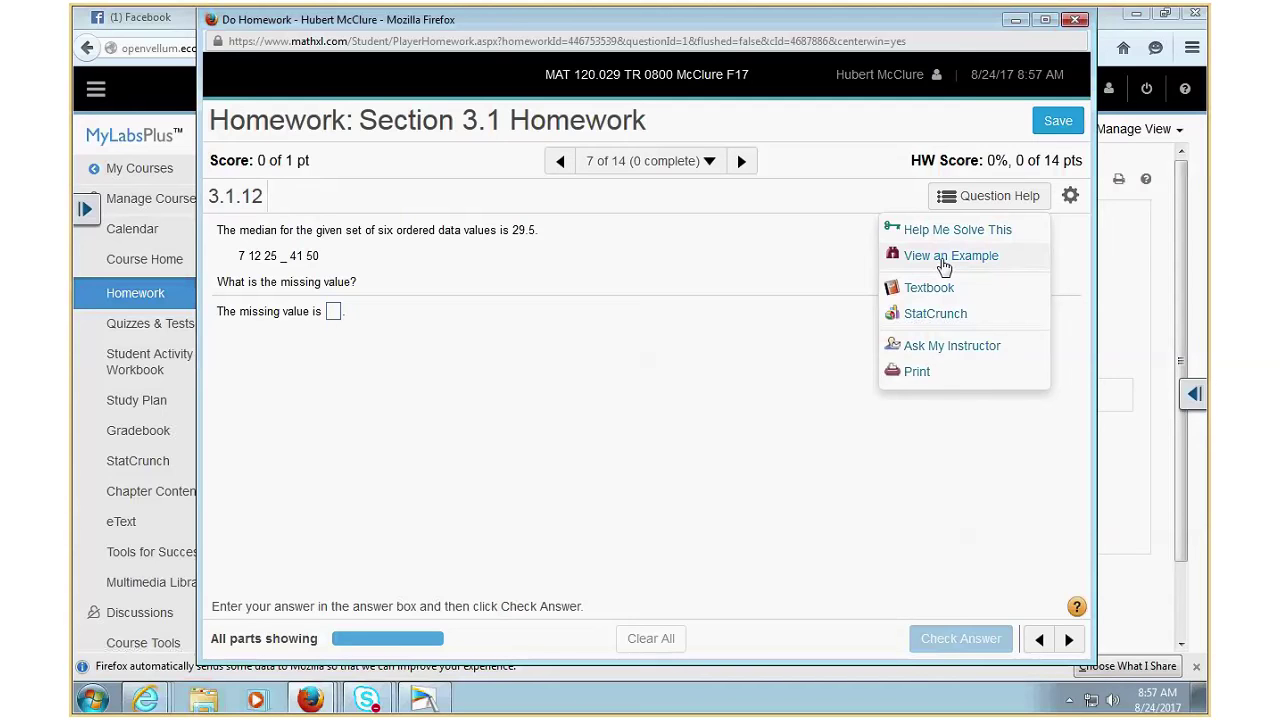
- Open View an Example for question 3.1.12, showing a similar problem with median 24.5
click(943, 258)
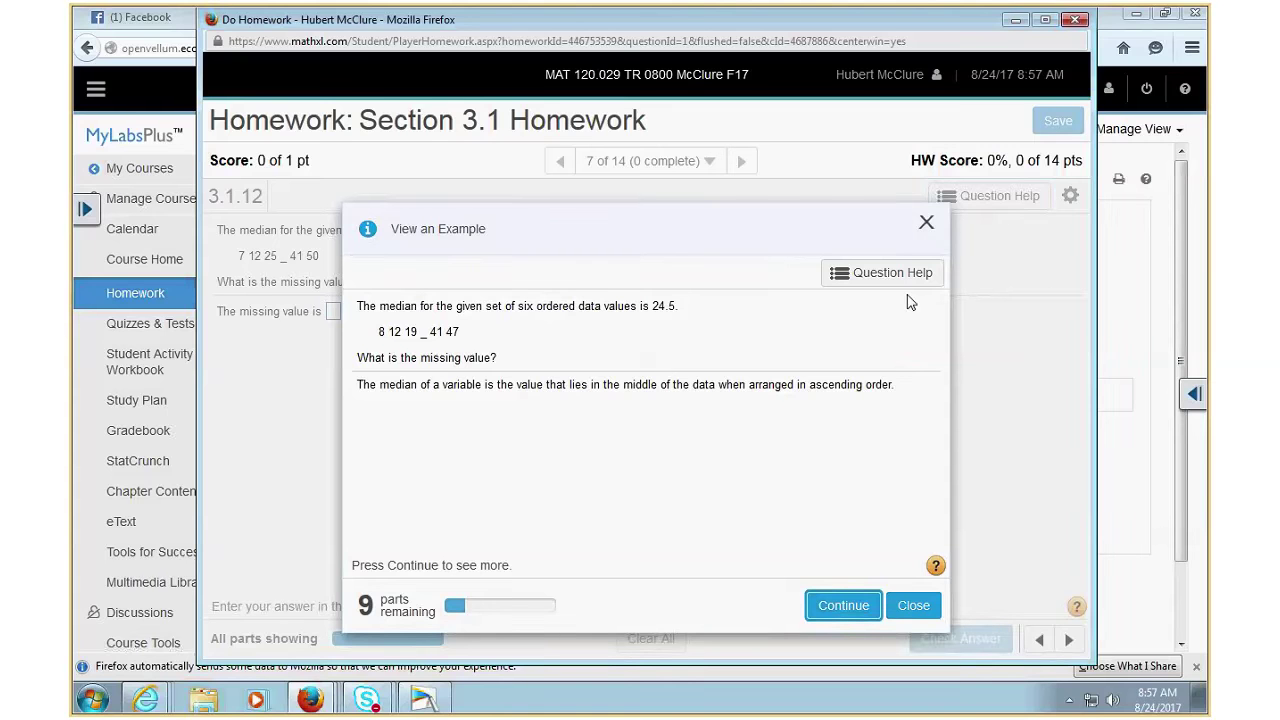
- Reveal two more parts of the median worked example, then close it to return to question 3.1.12
click(845, 605)
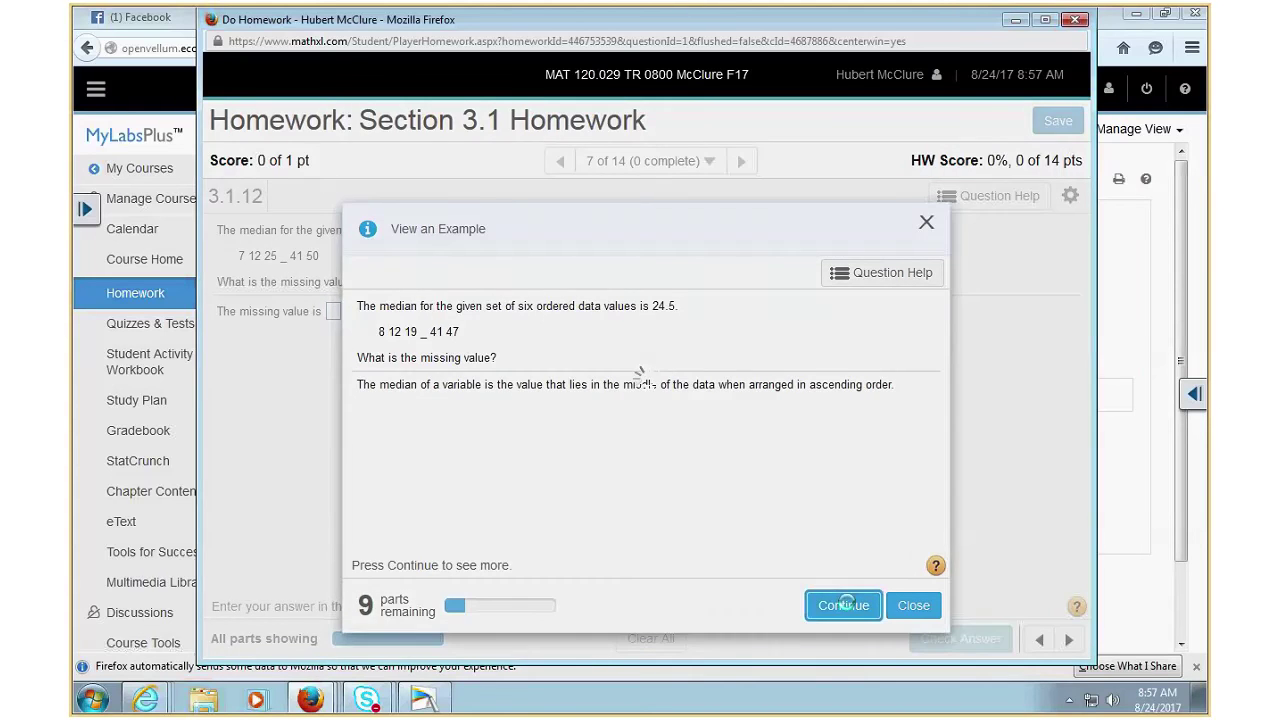
click(845, 606)
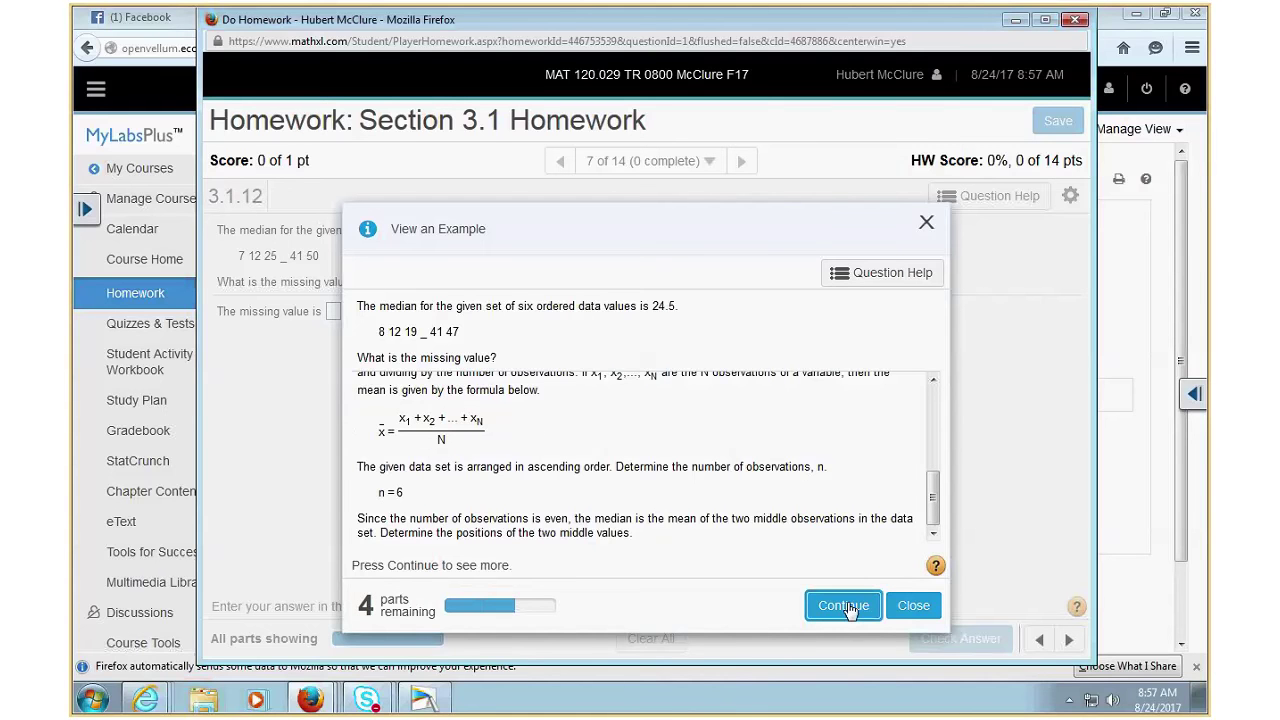
click(913, 605)
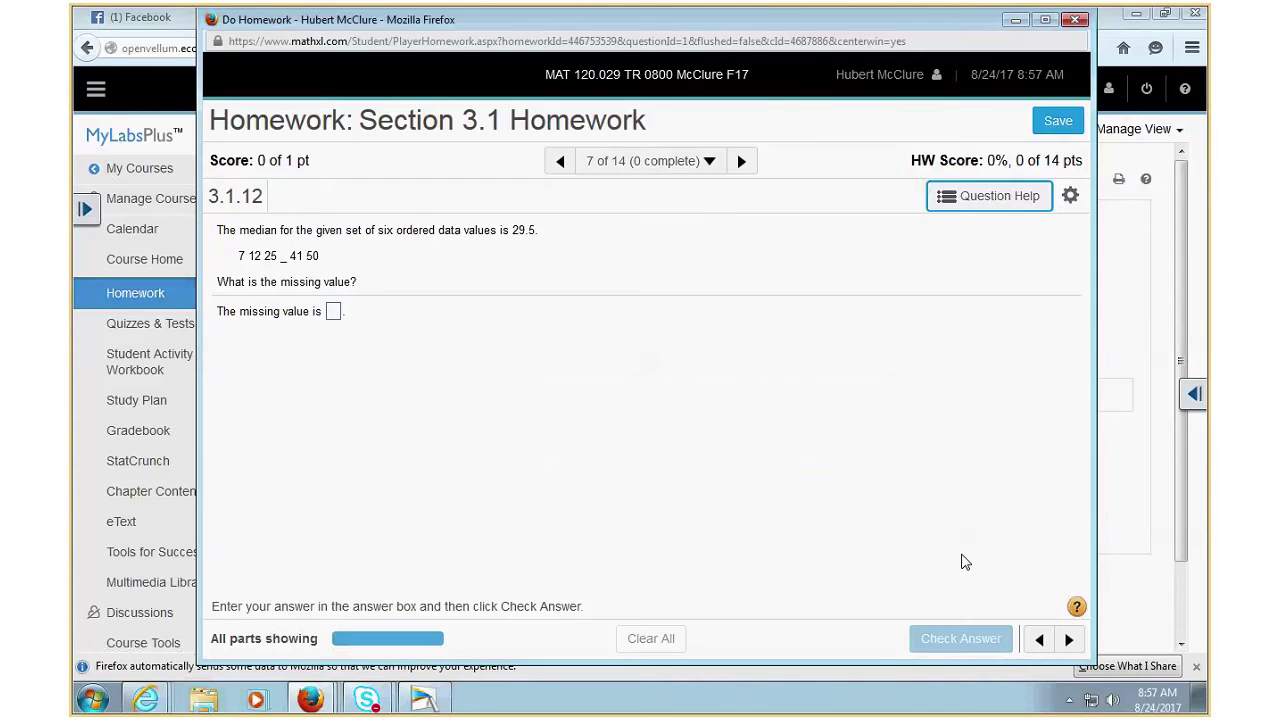
- Open the textbook from Question Help, landing on eText page 111, Section 3.1 Measures of Central Tendency
mouse_move(993, 210)
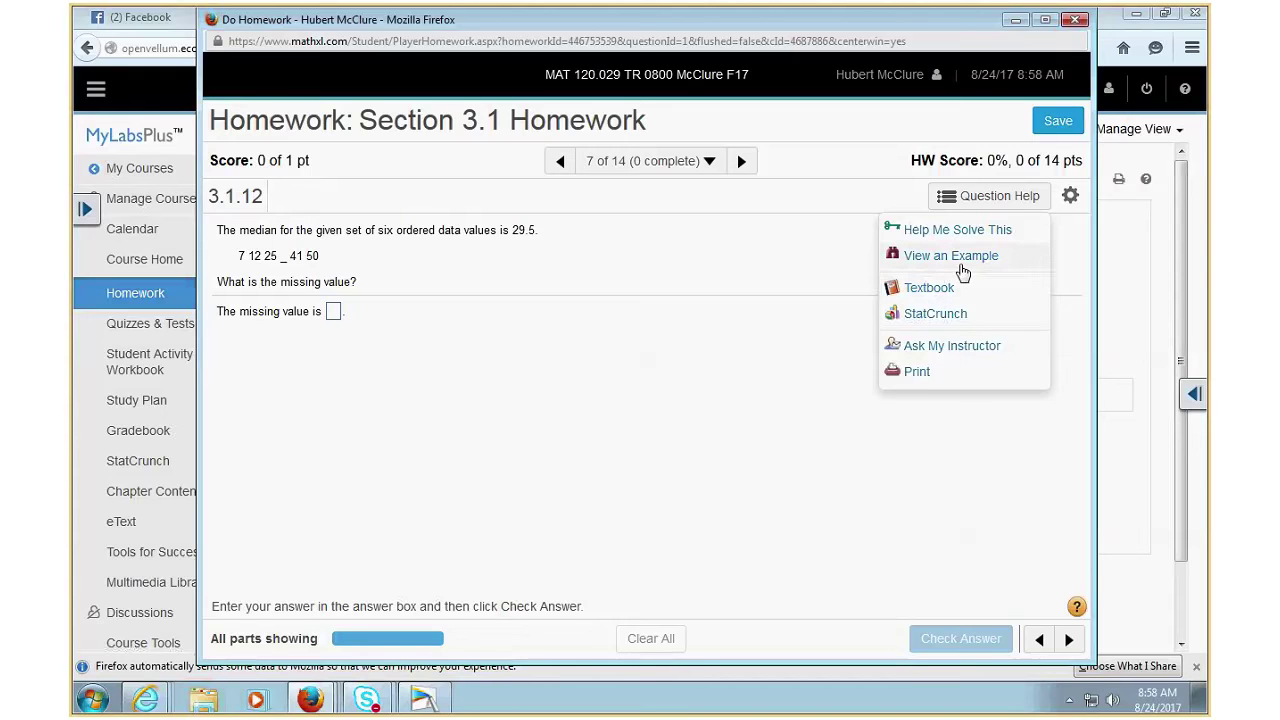
click(929, 290)
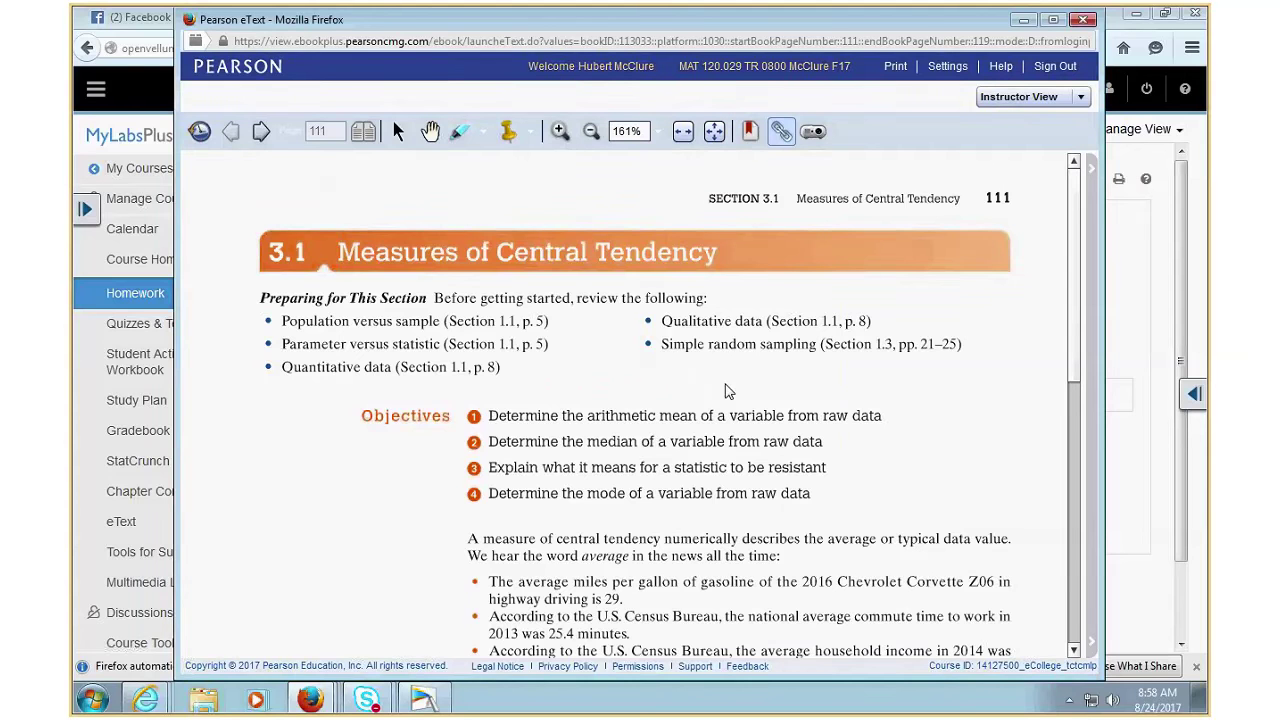
- Close the eText window and bring up Question Help again on question 3.1.12
click(1083, 20)
click(1015, 200)
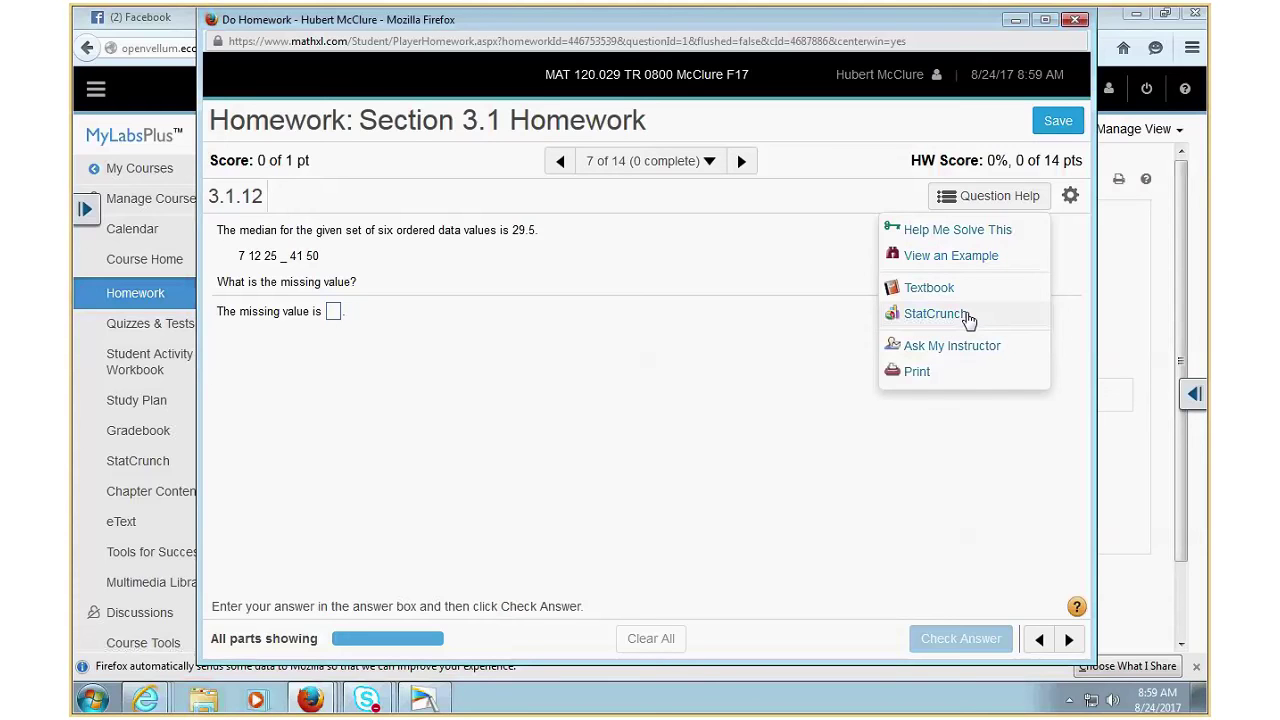
click(916, 372)
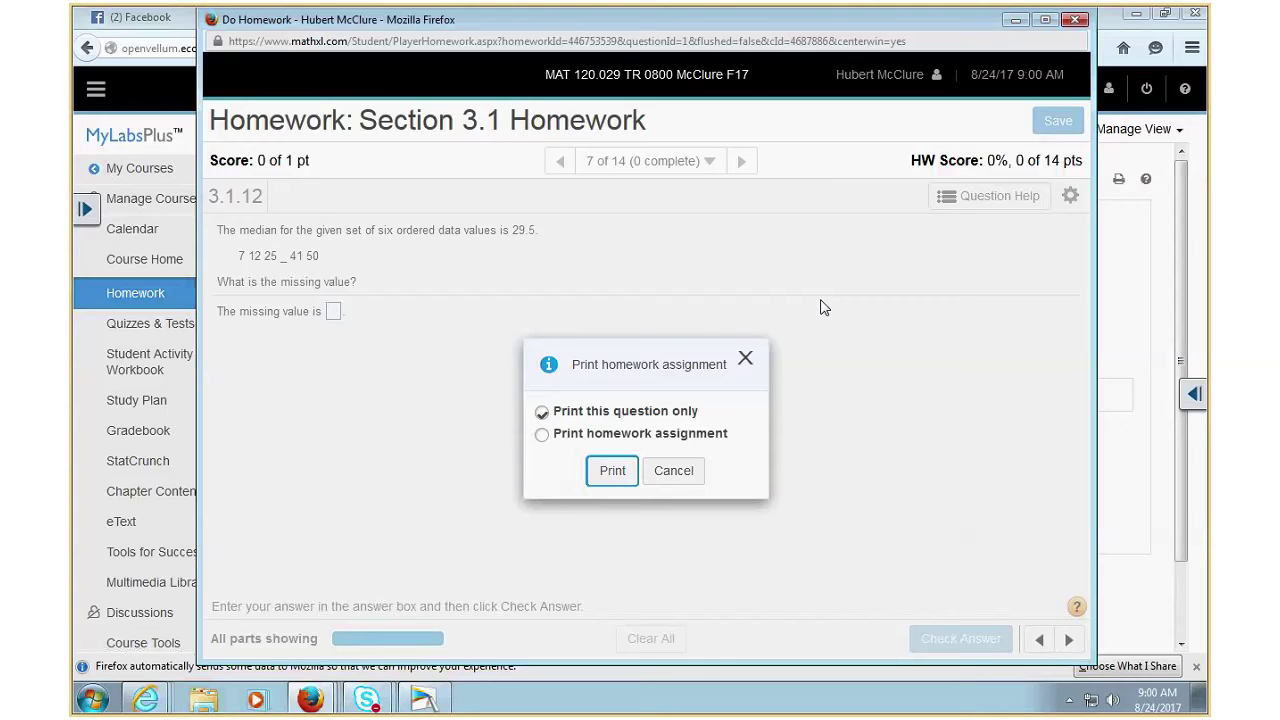
click(542, 435)
click(745, 357)
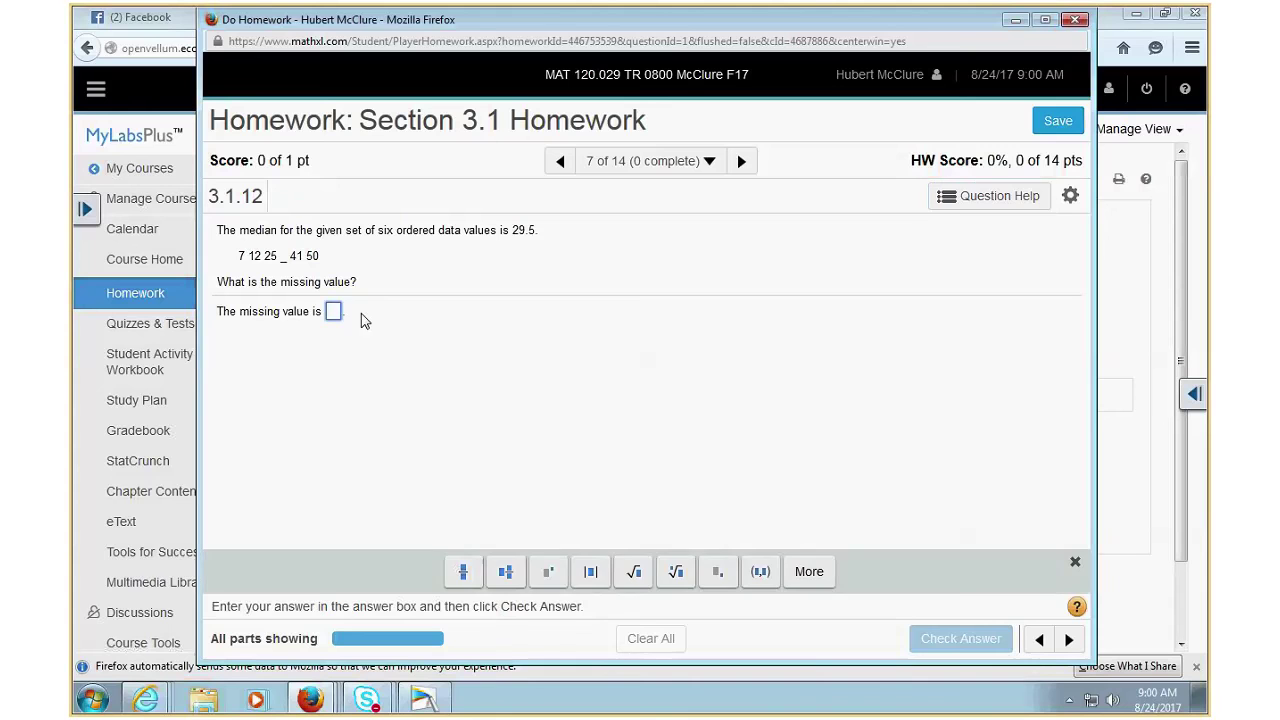
- Submit 3 as the answer to 3.1.12, which is marked incorrect with 34 as the correct answer
text(3)
key(Return)
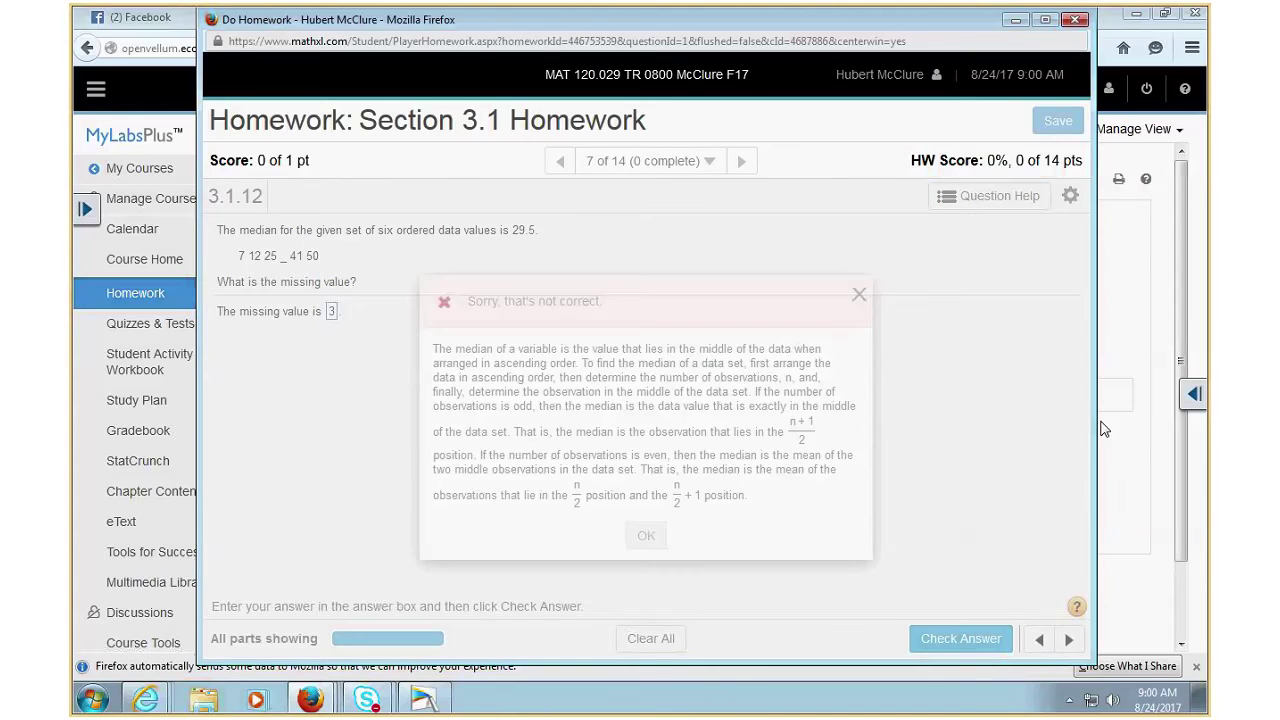
click(652, 540)
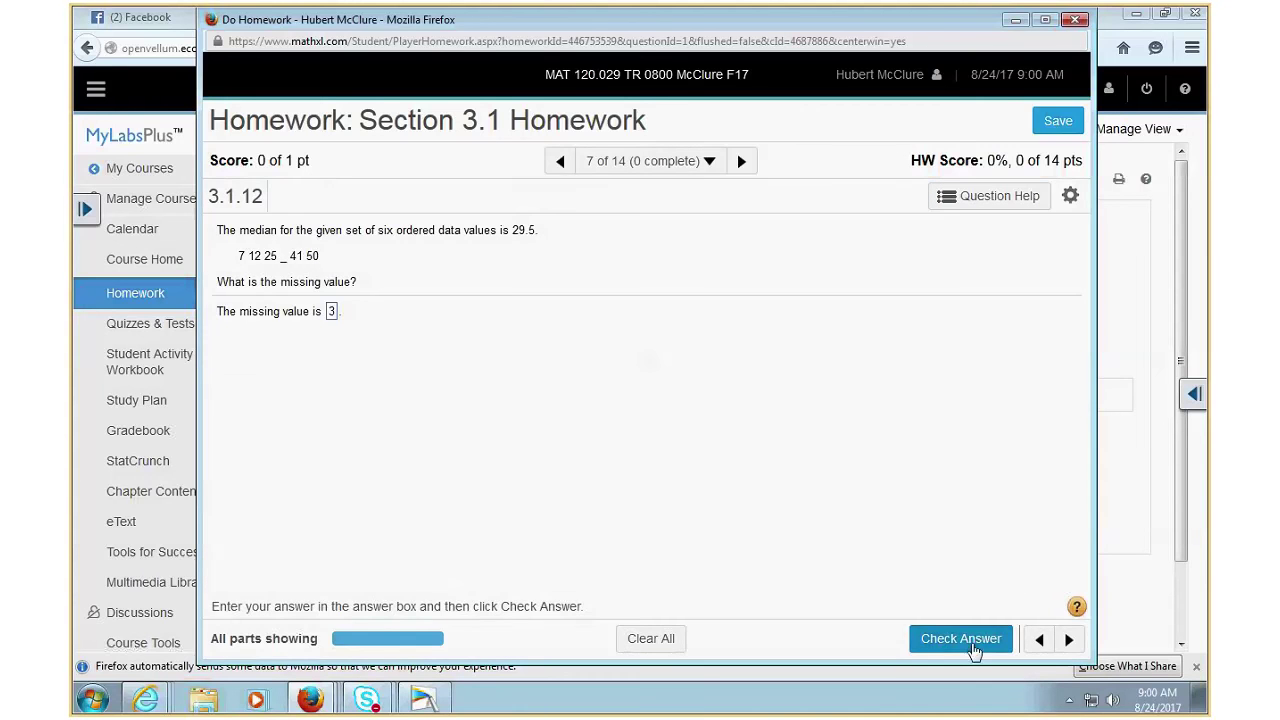
click(973, 645)
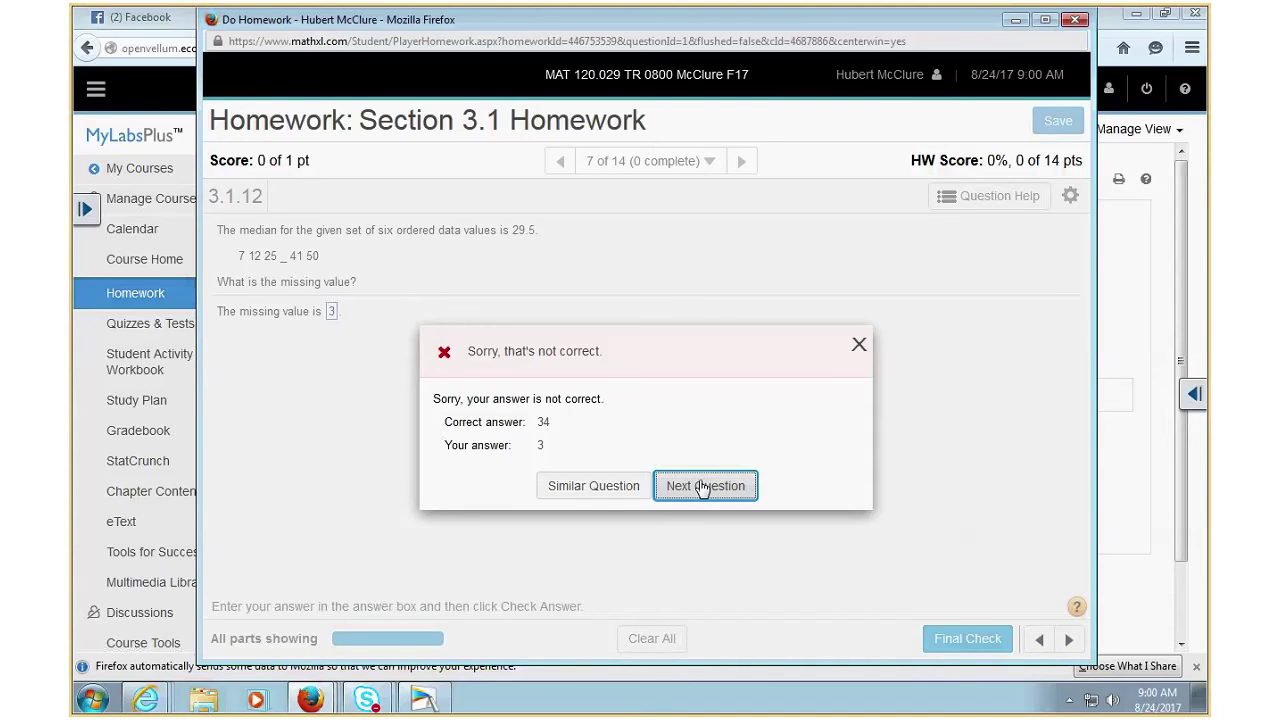
click(703, 487)
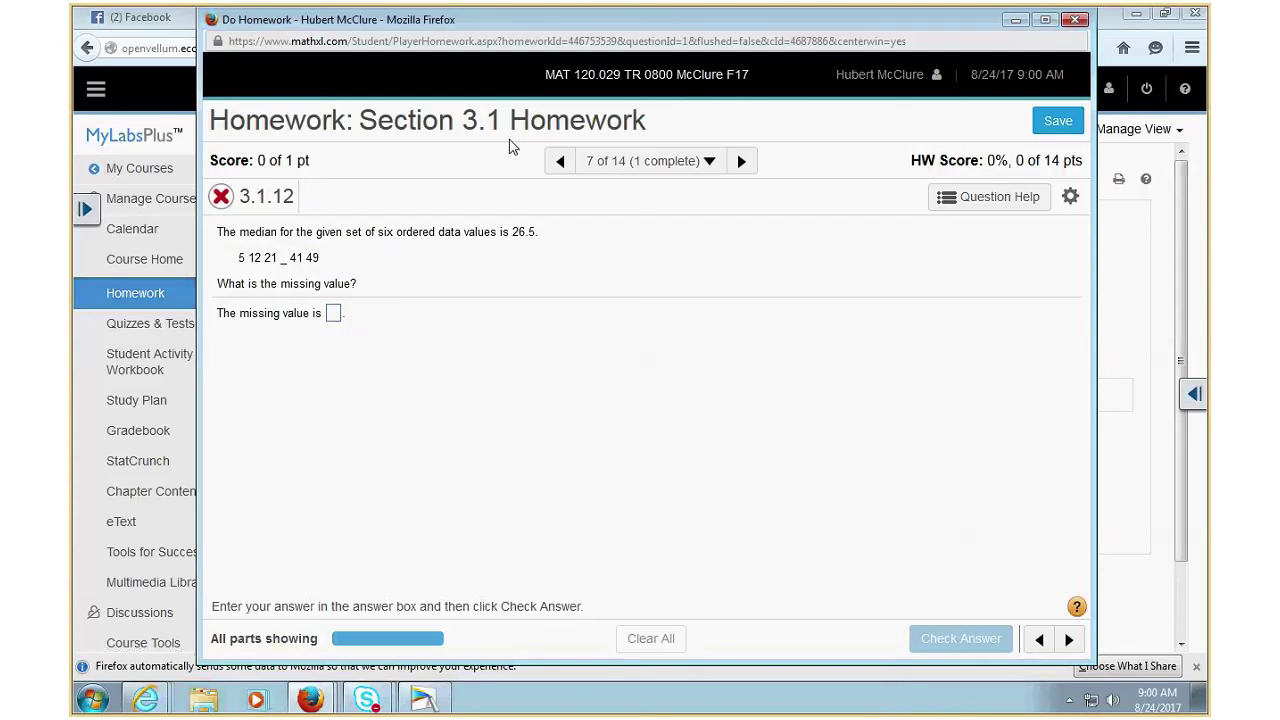
- Jump to question 1 of 14 (3.1.1), on resistant statistics, through the Homework Overview question list
click(560, 161)
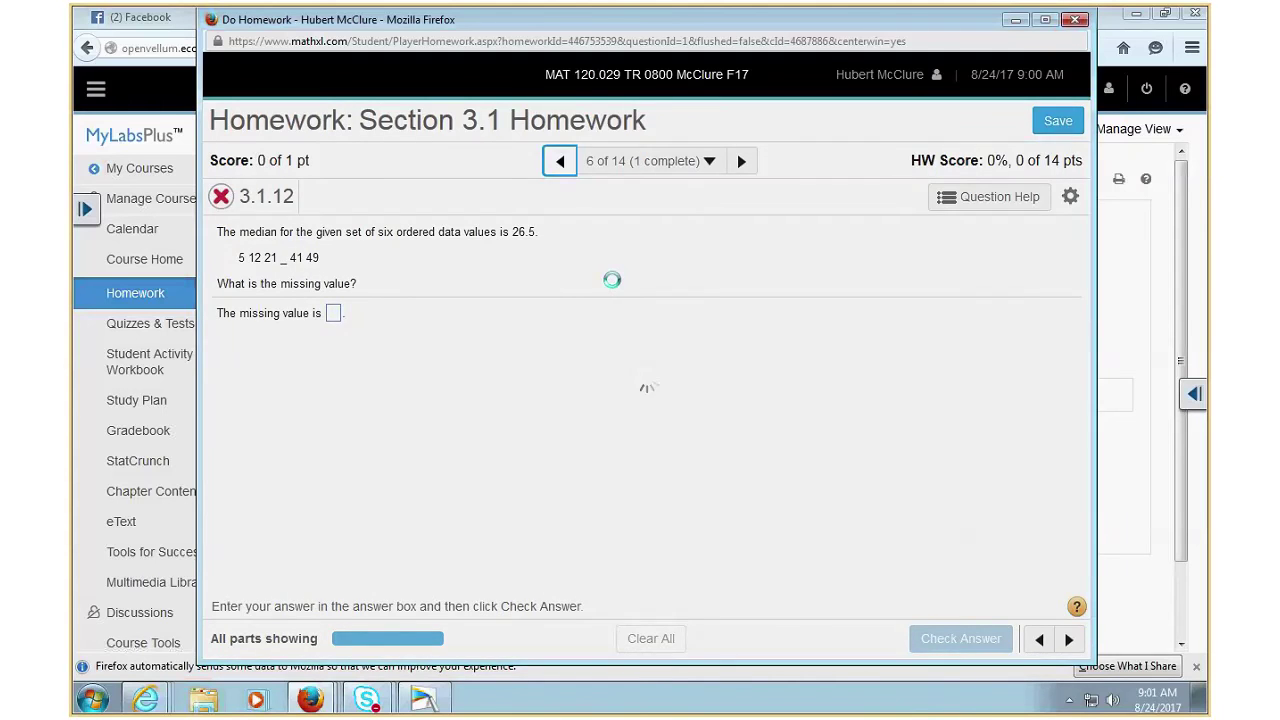
click(709, 161)
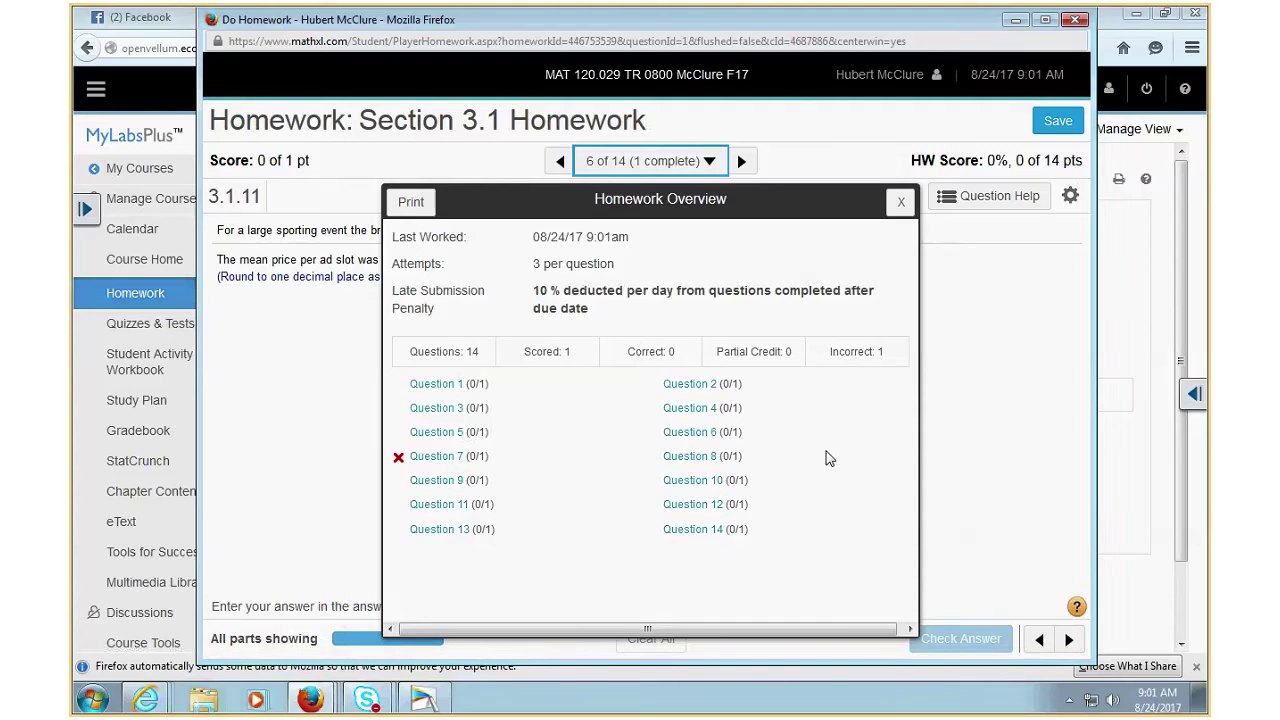
click(433, 383)
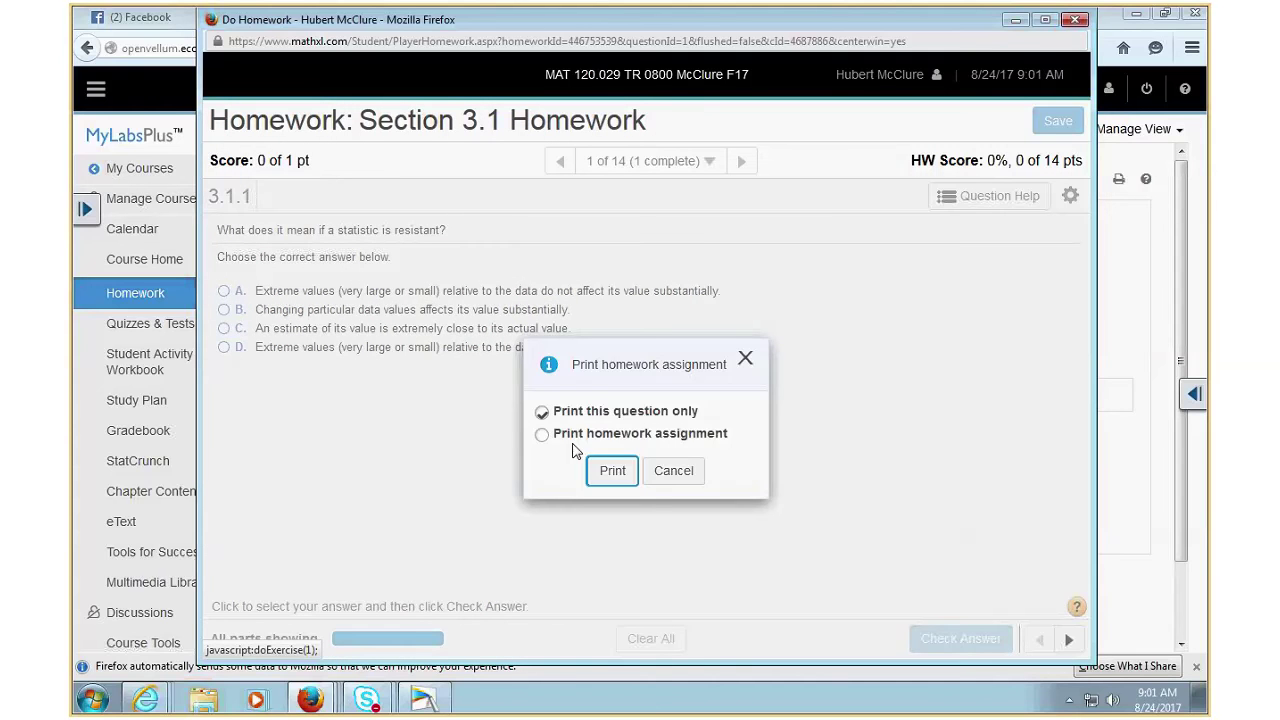
- Select Print homework assignment for the whole assignment, then cancel the print dialog
click(541, 434)
click(687, 478)
- Choose Ask My Instructor from the Question Help menu for question 3.1.1
click(988, 196)
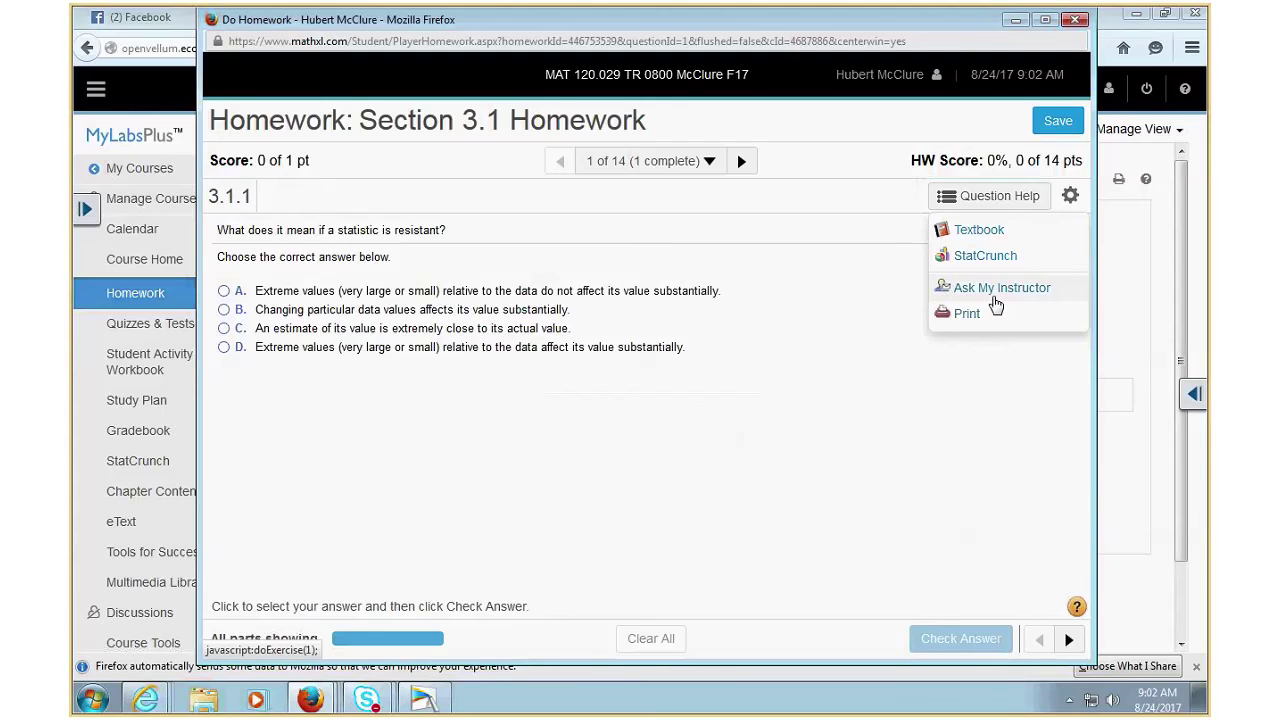
click(990, 290)
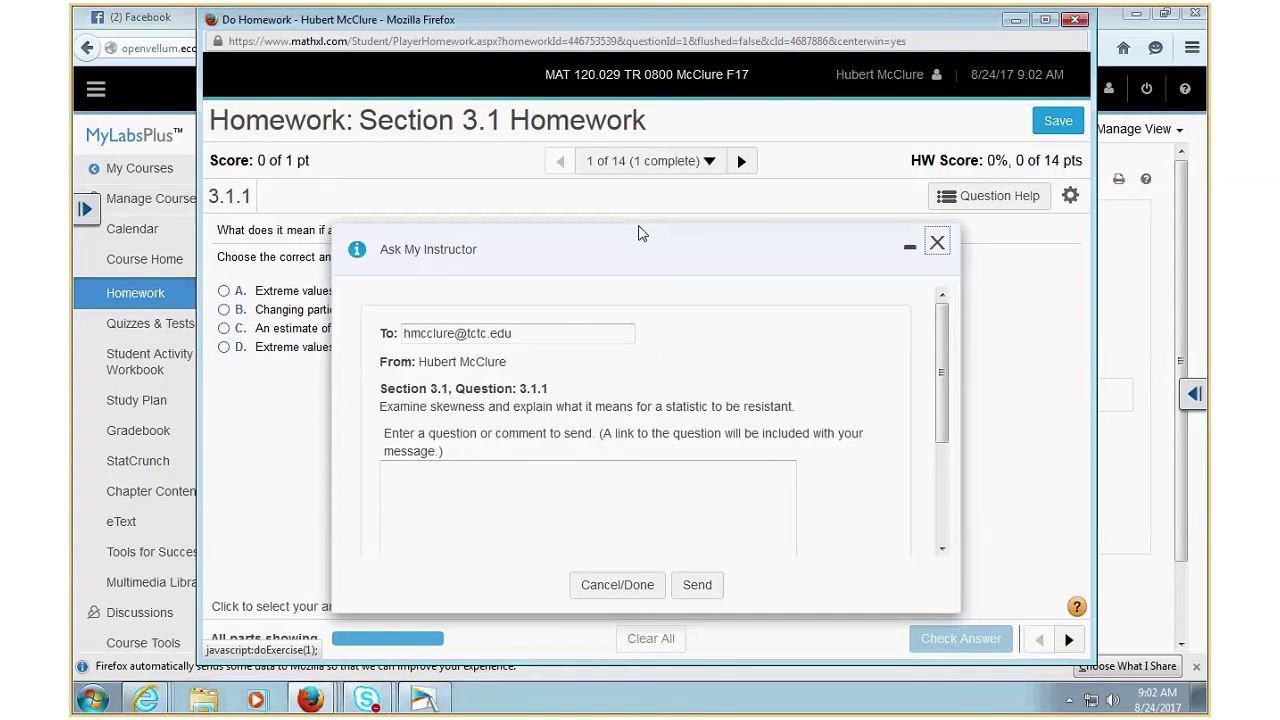
- Send the instructor the comment 'if you could teach I woundnt have to send this to you....you suck!' about question 3.1.1
drag(641, 233, 631, 189)
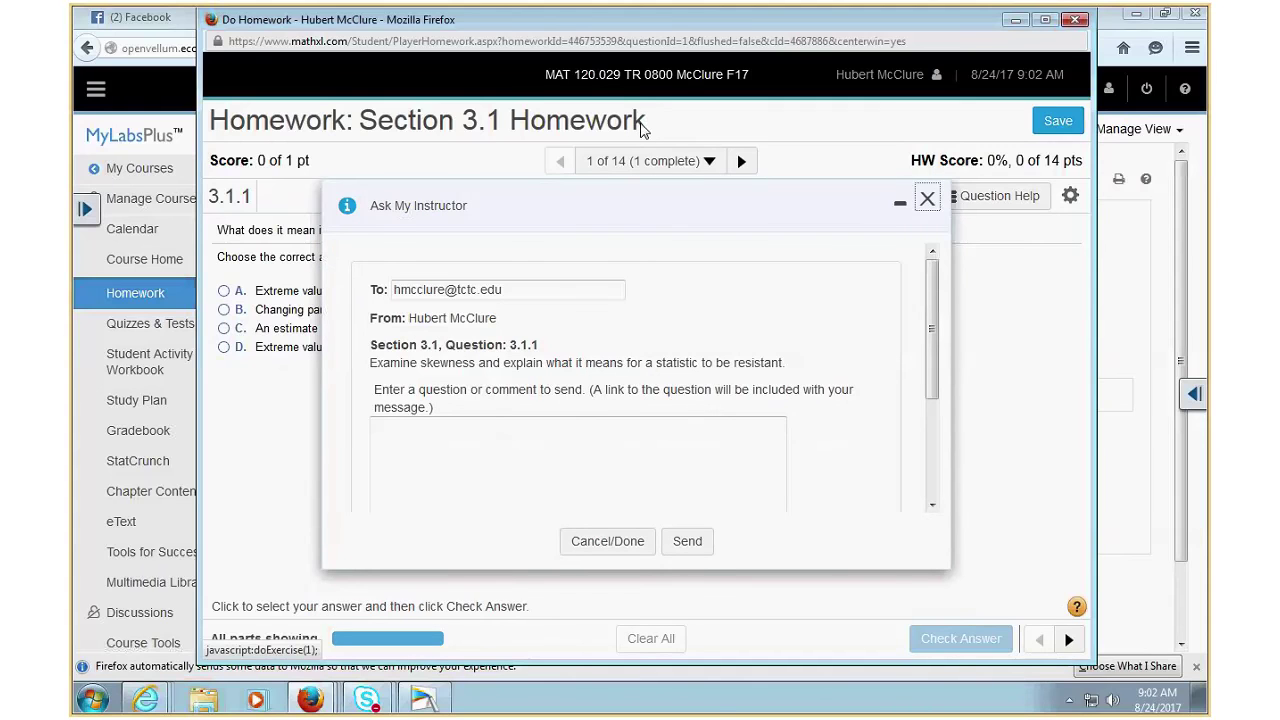
click(437, 434)
text(if you could teach)
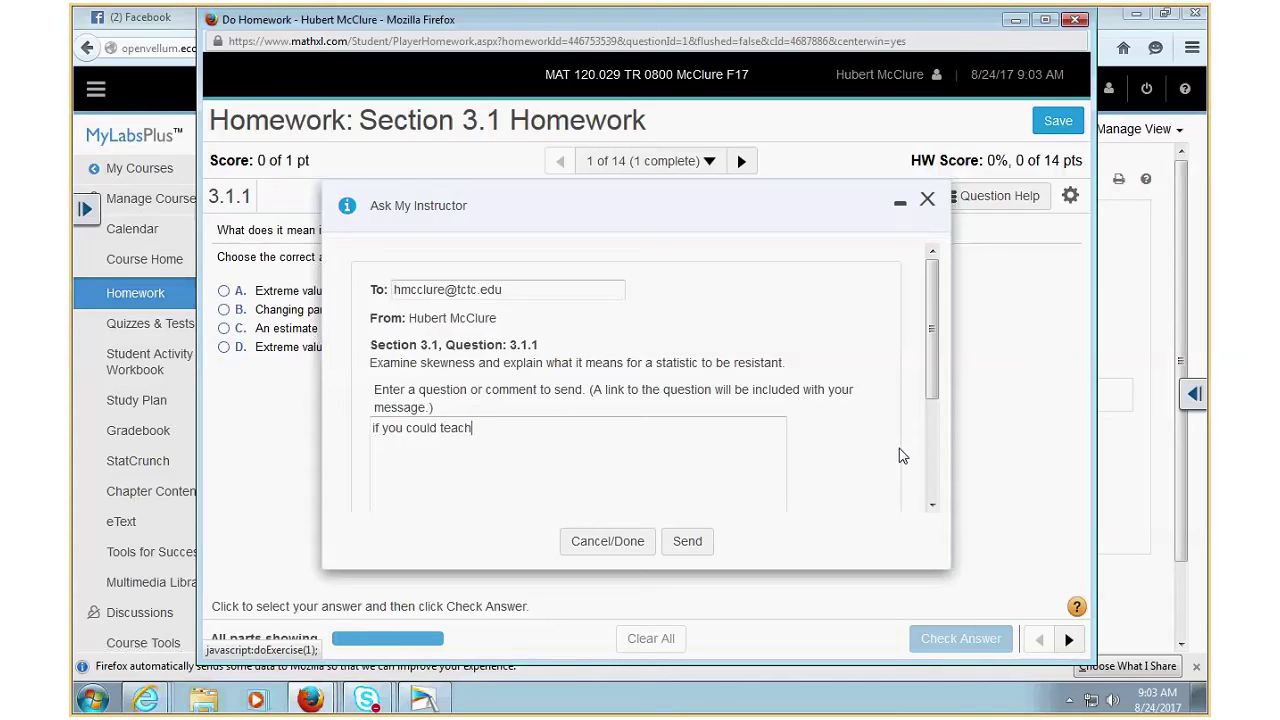
text( I woundnt have to send this)
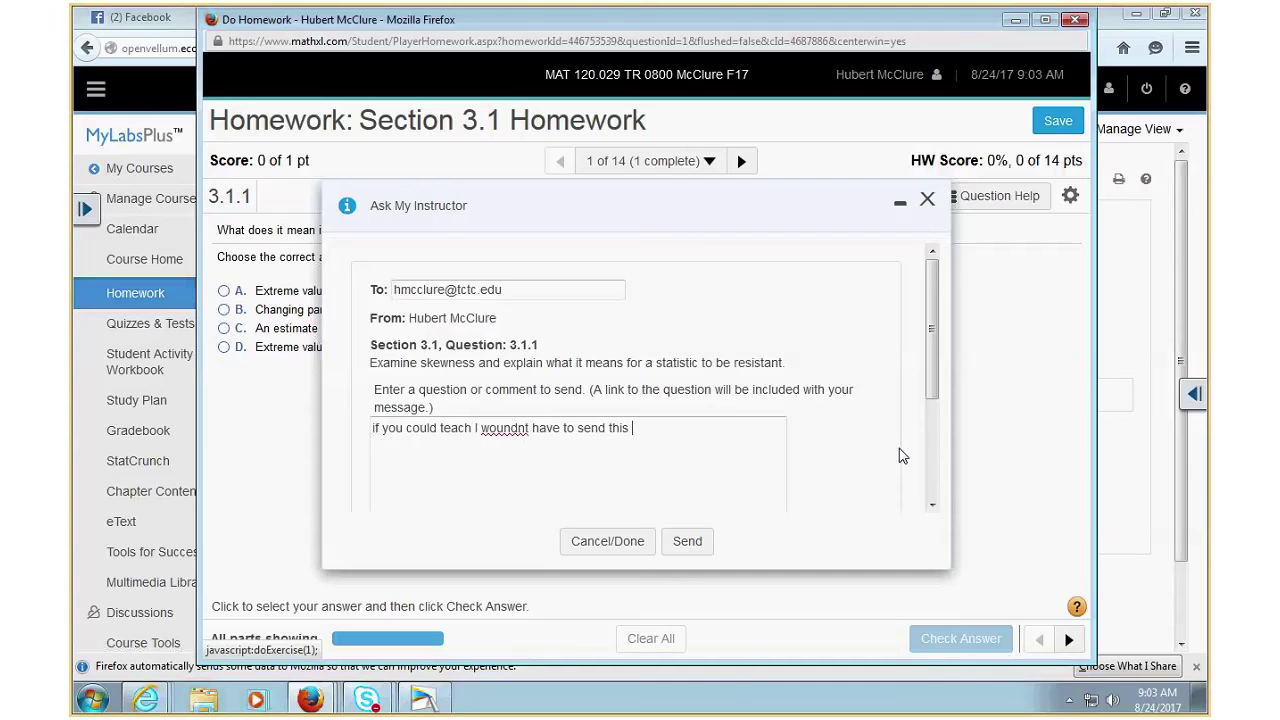
text( to you....you suck!)
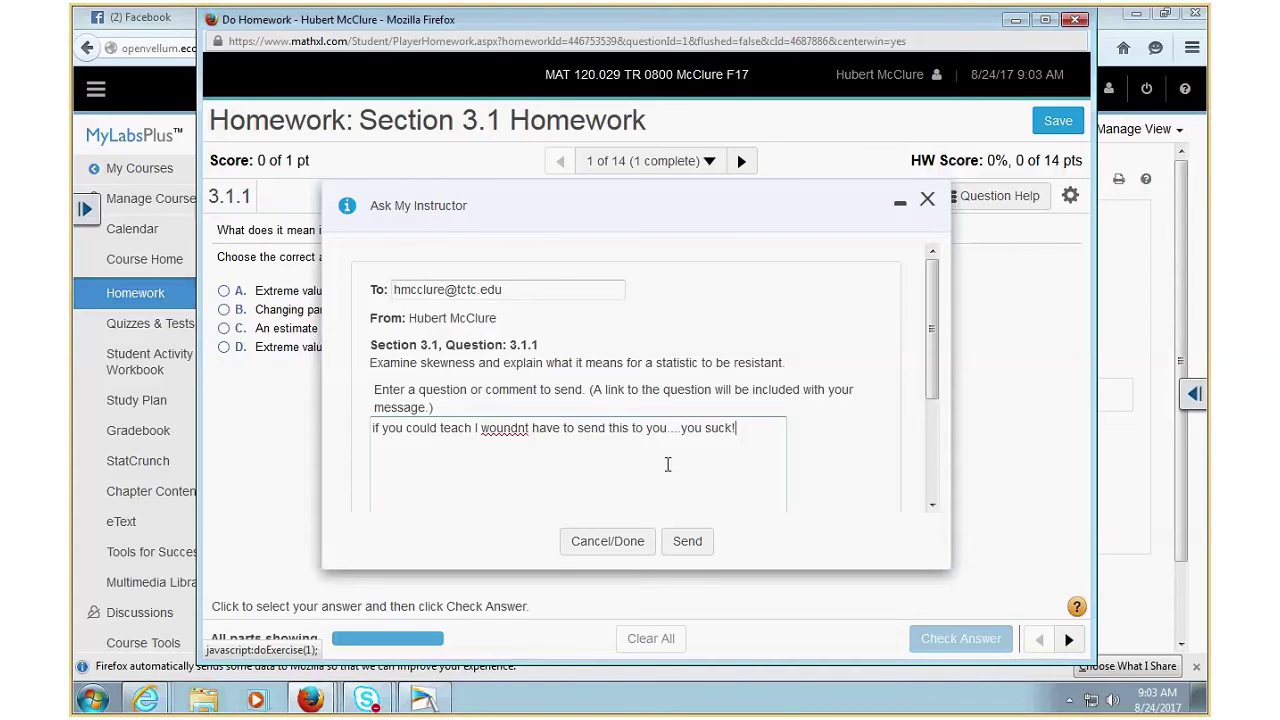
click(688, 541)
- Log in to the TriCounty eTC portal with the user name and password, try e-mail, and close the error window
mouse_move(145, 698)
click(200, 629)
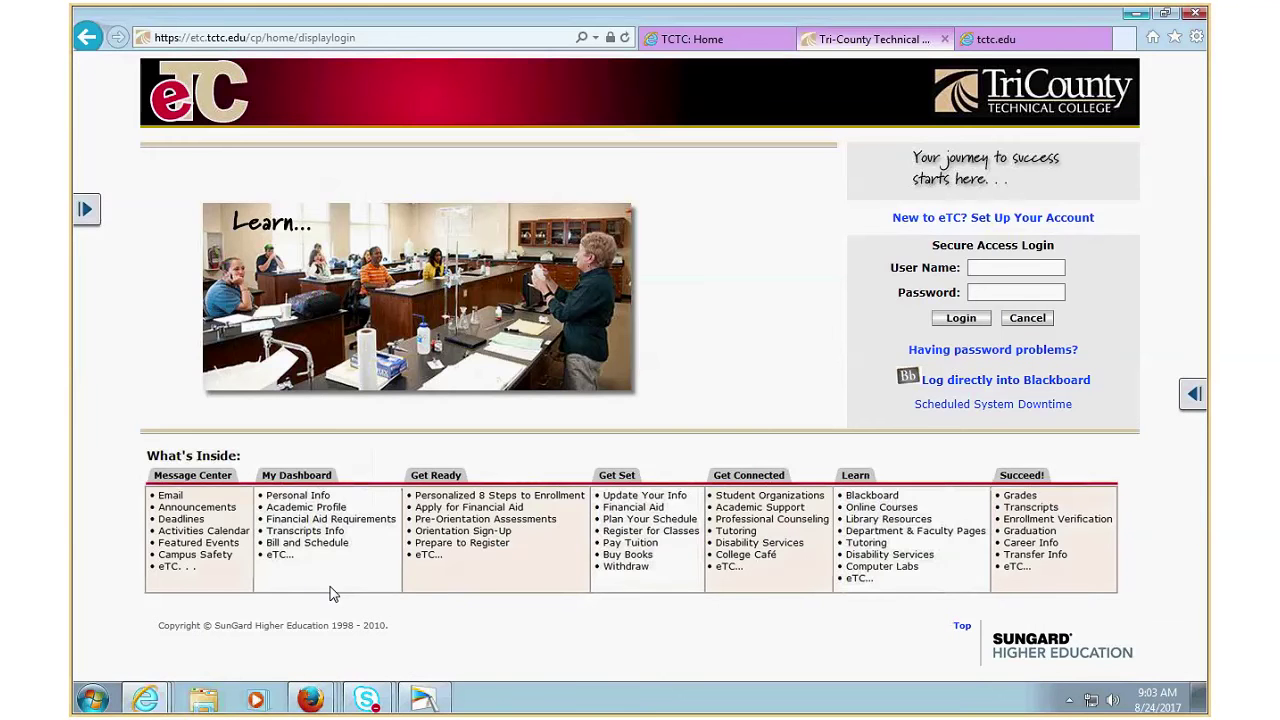
click(981, 267)
text(hmcclure)
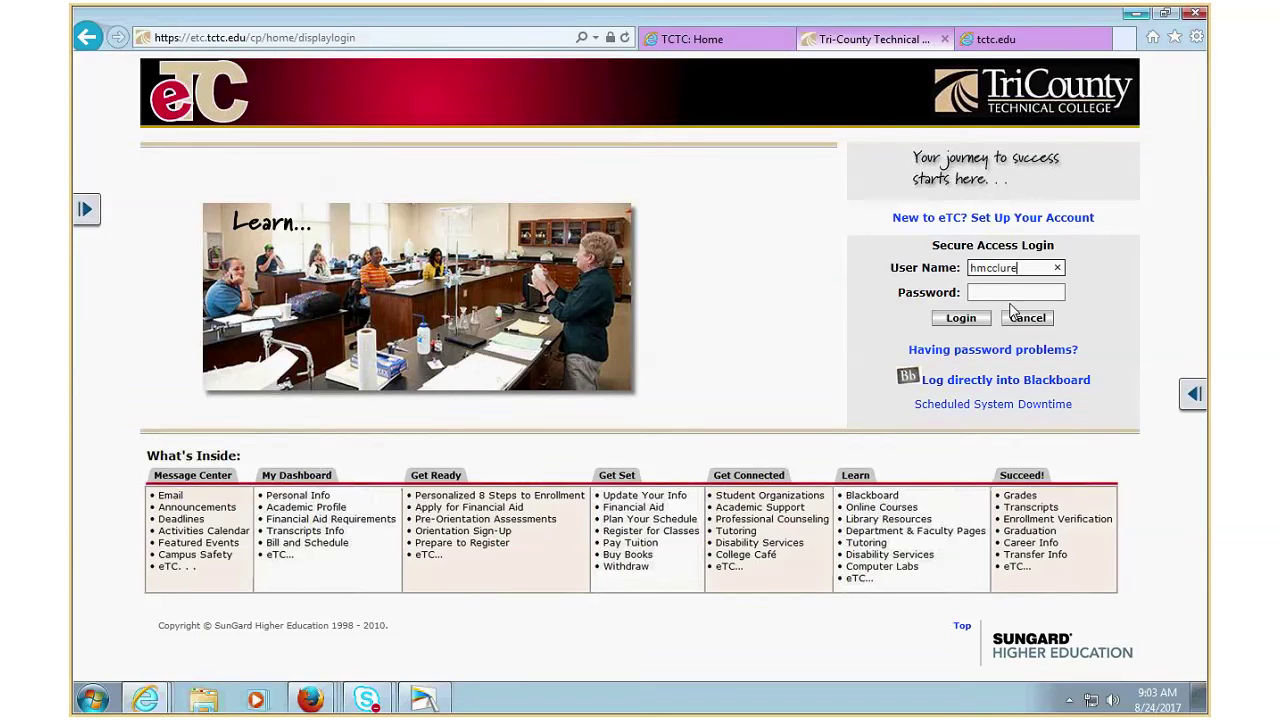
key(Tab)
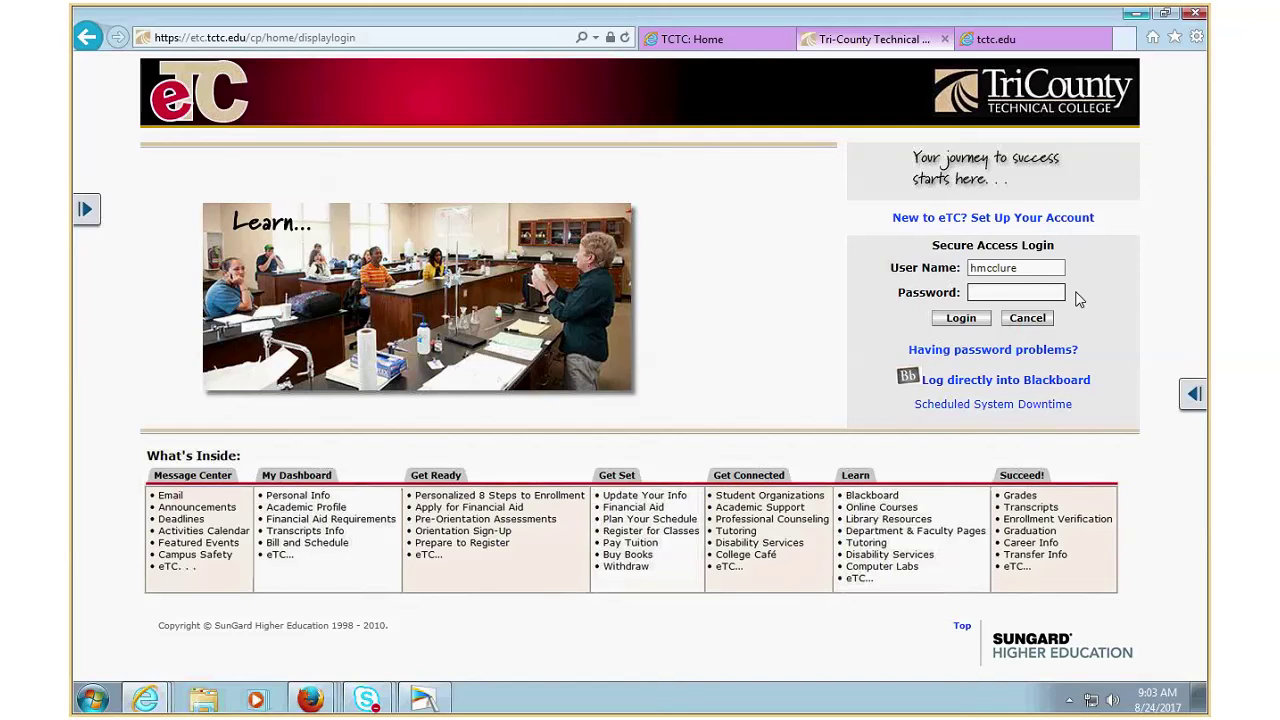
text(•••••••••••)
key(Return)
click(1029, 152)
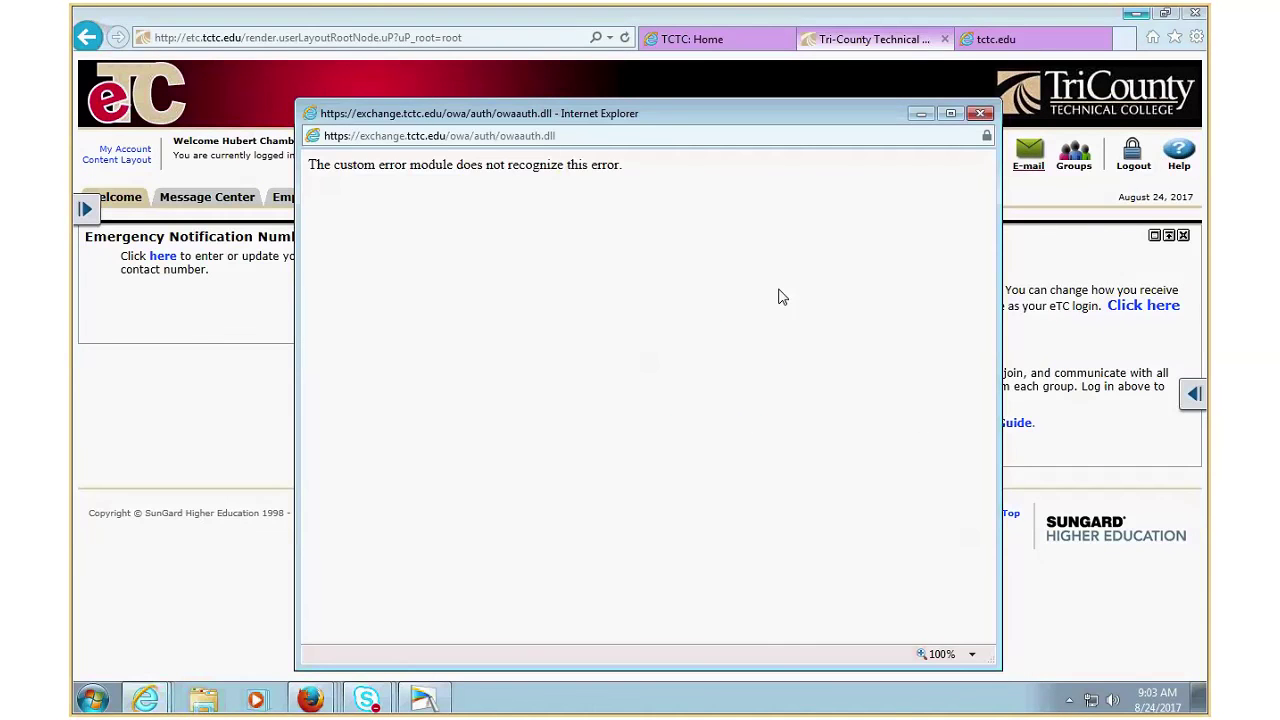
click(980, 114)
- Reopen eTC e-mail, maximize the Outlook Web App window, and show the MAT 120 quest. folder
click(1029, 152)
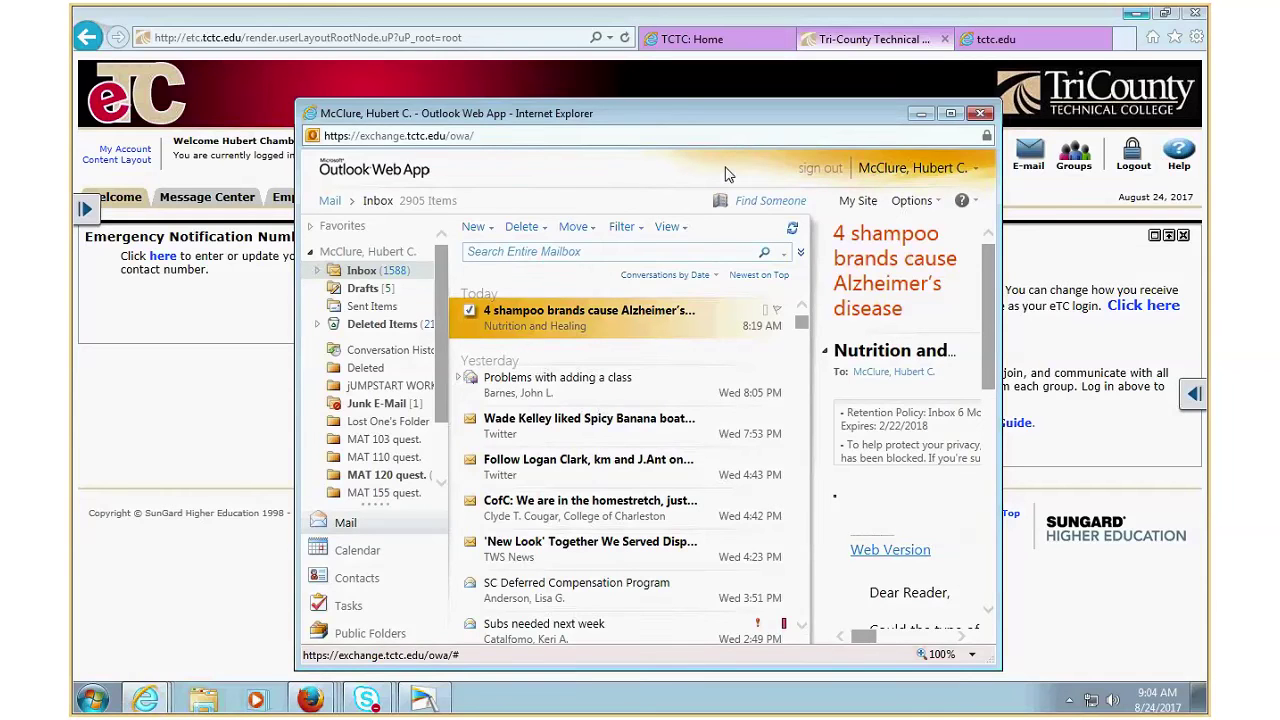
drag(728, 112, 635, 18)
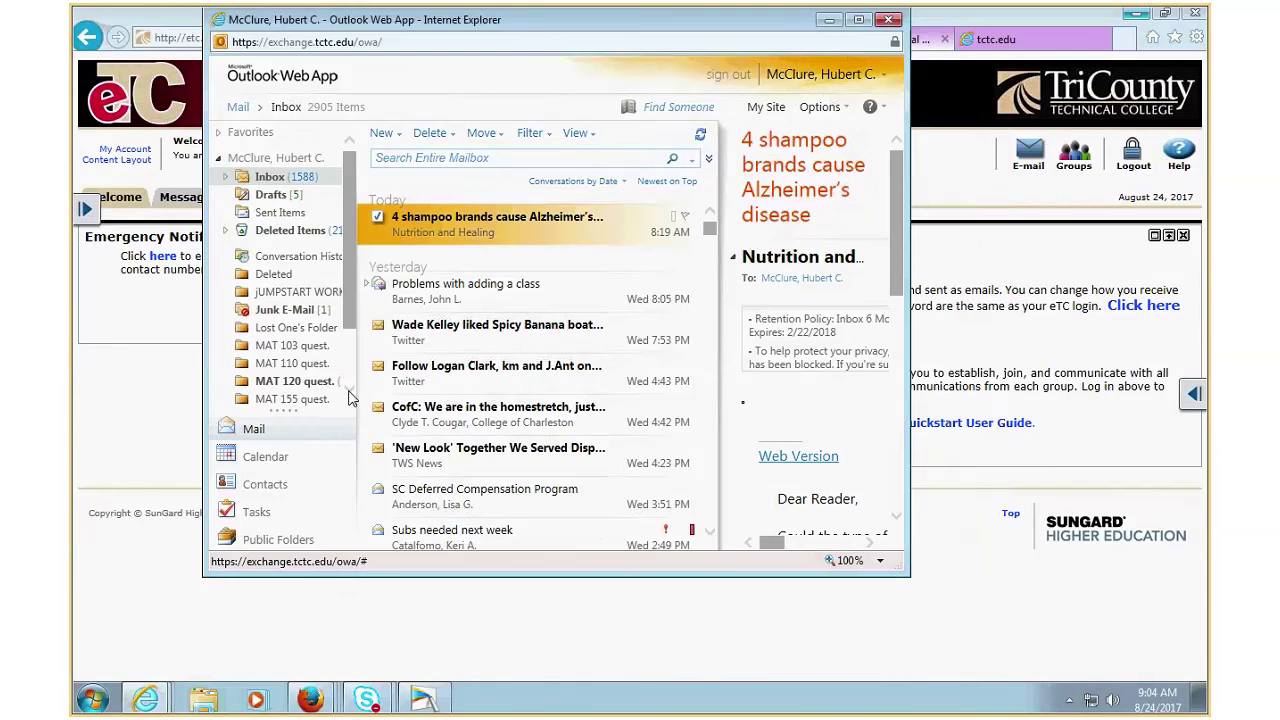
scroll(350, 398, down, 3)
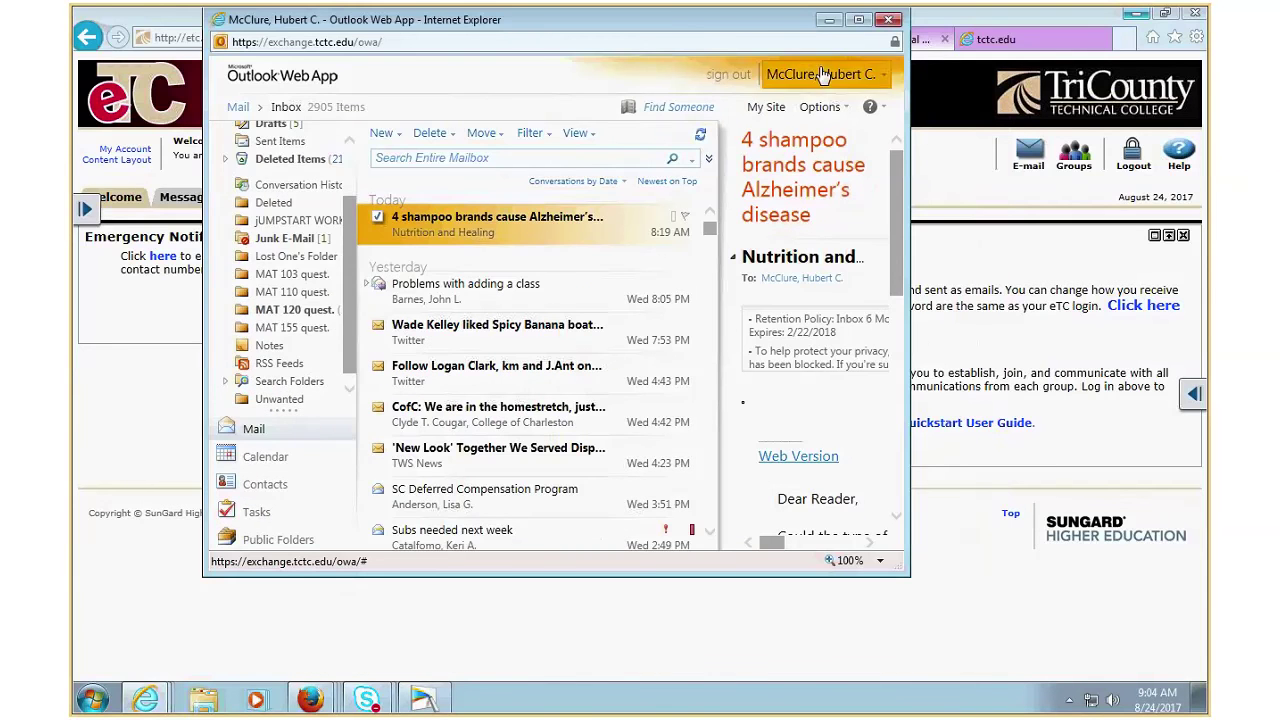
click(858, 19)
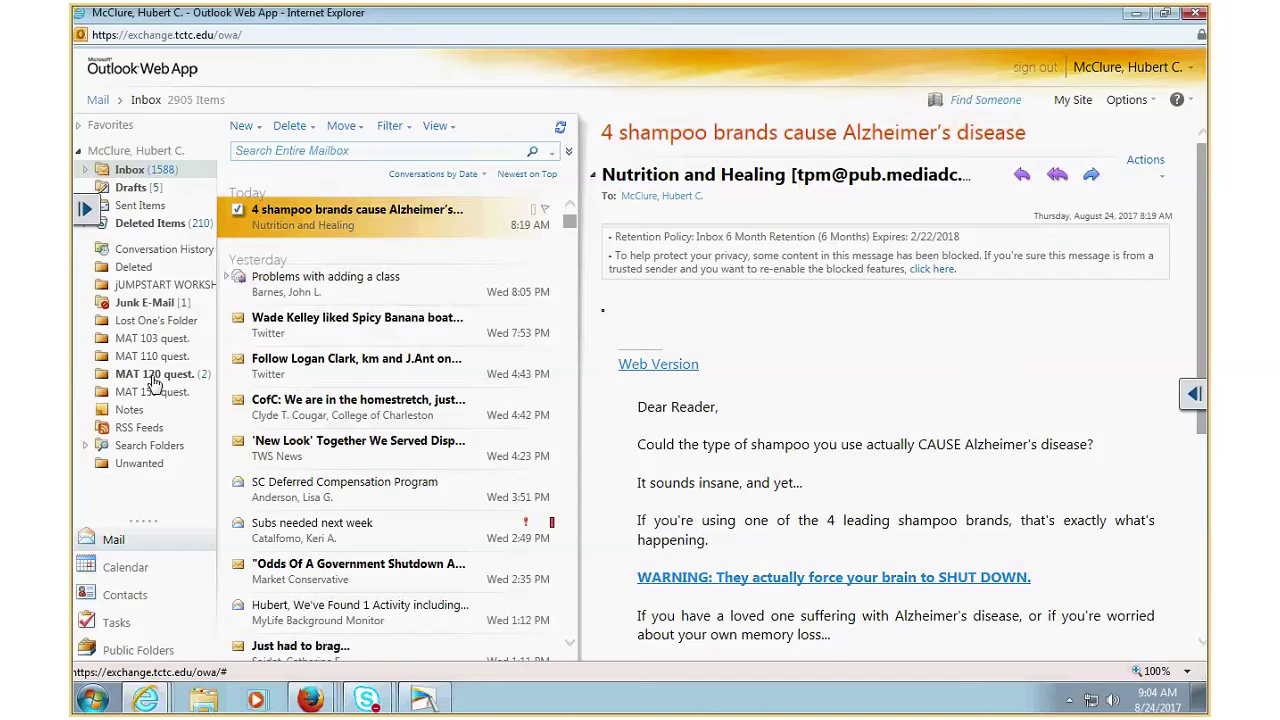
click(155, 375)
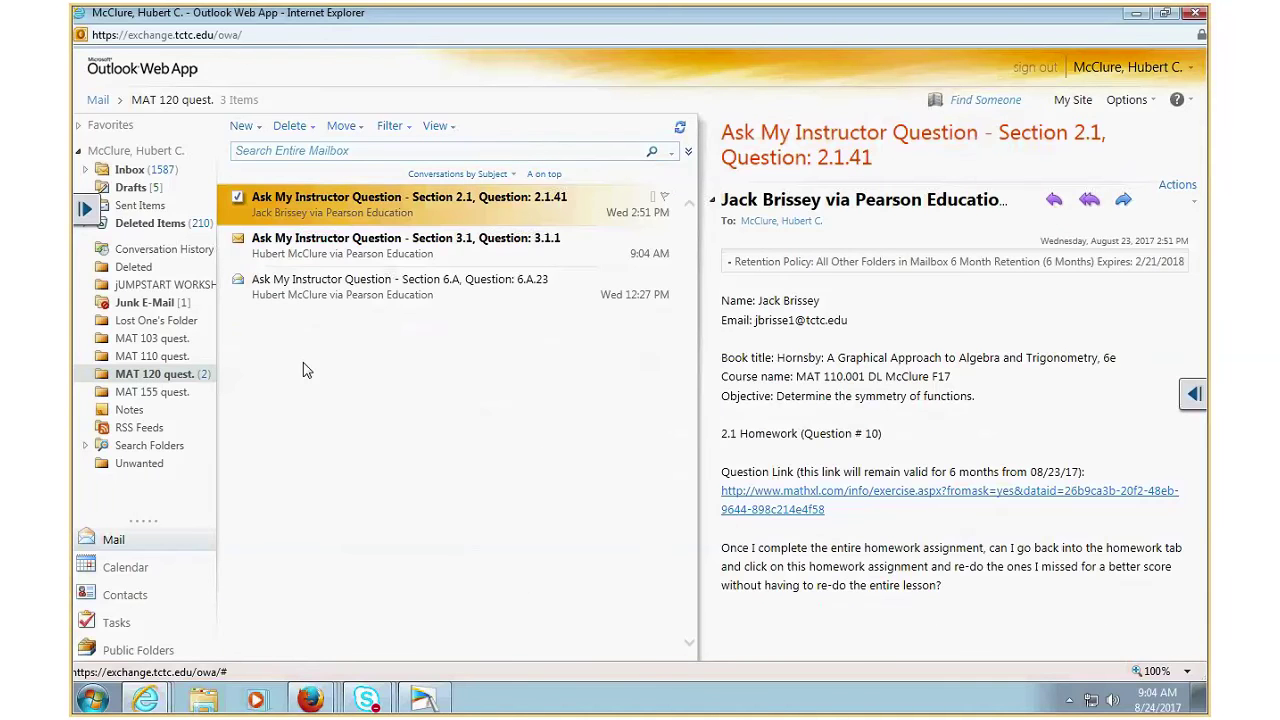
- Open the Section 3.1, Question 3.1.1 message, dismiss the MAT 120 reminder, and highlight 'you suck!'
click(380, 252)
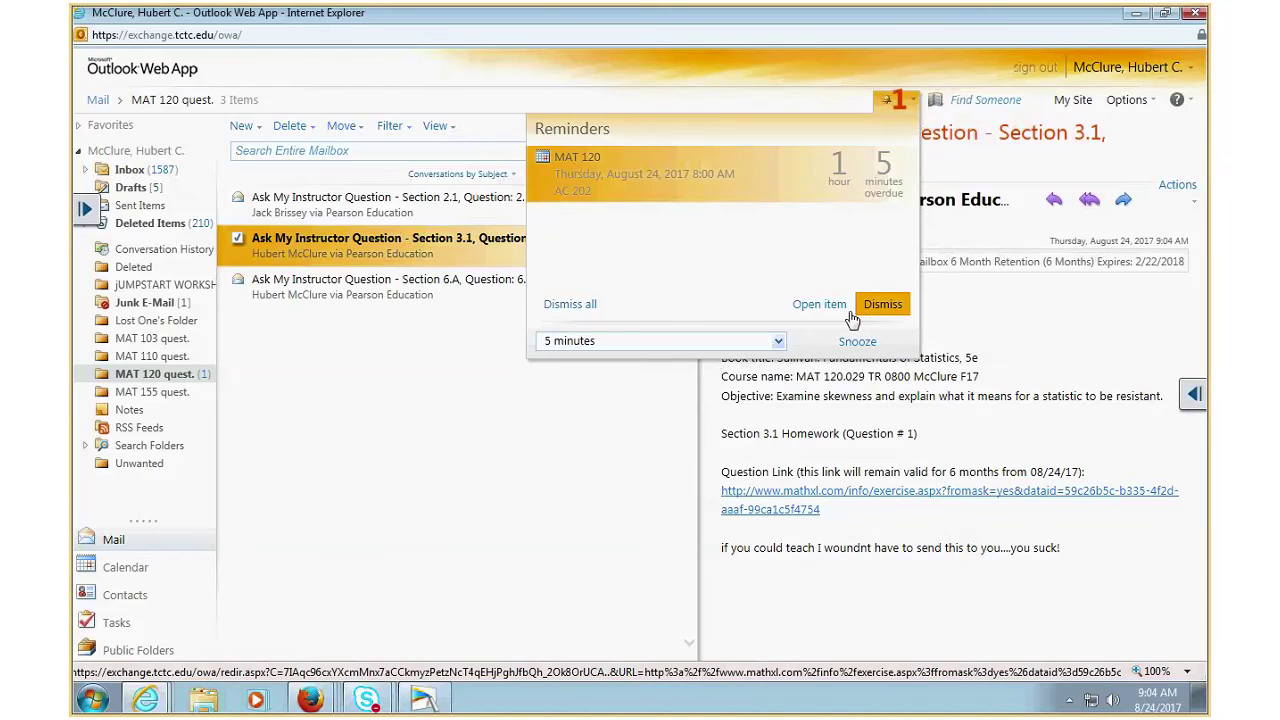
click(884, 307)
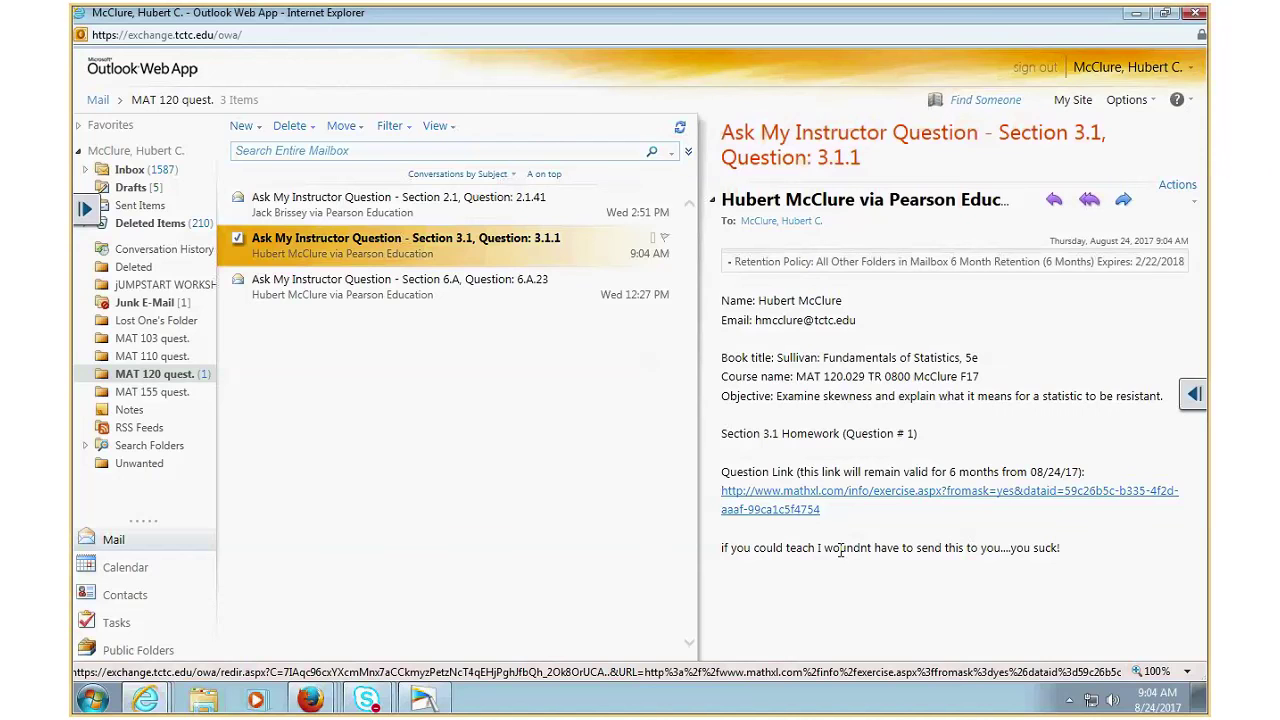
drag(1010, 548, 1070, 548)
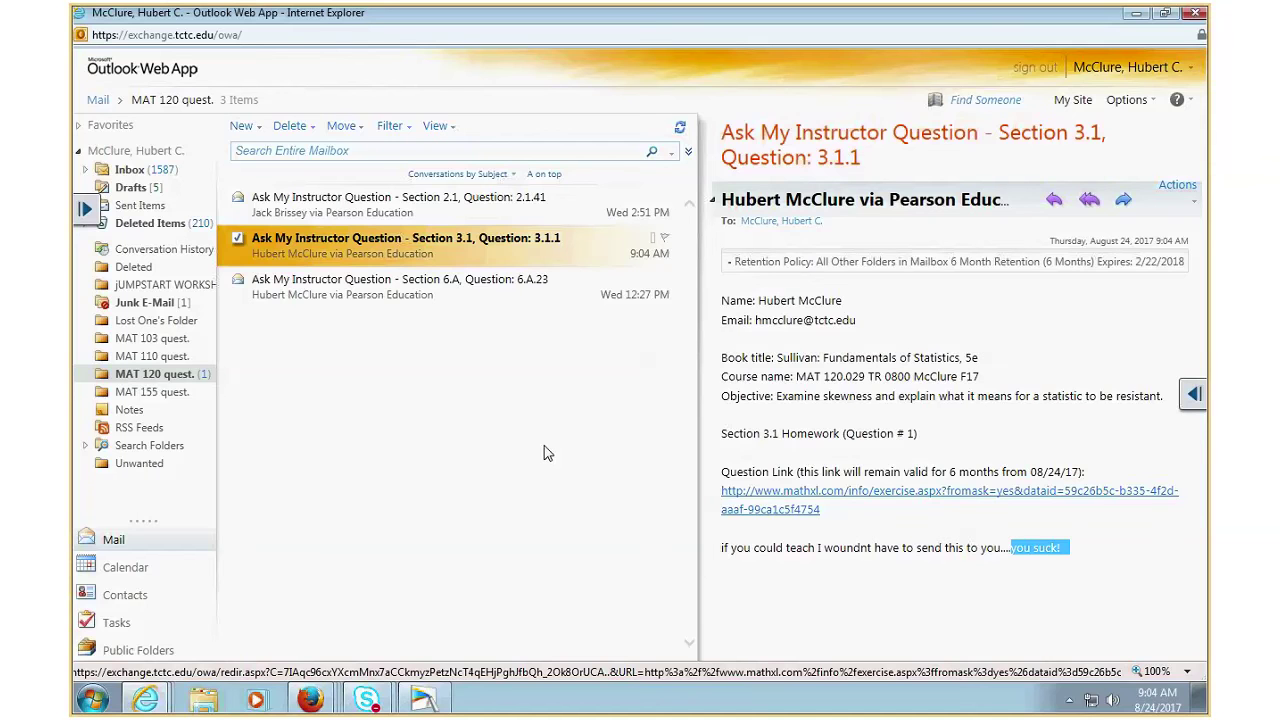
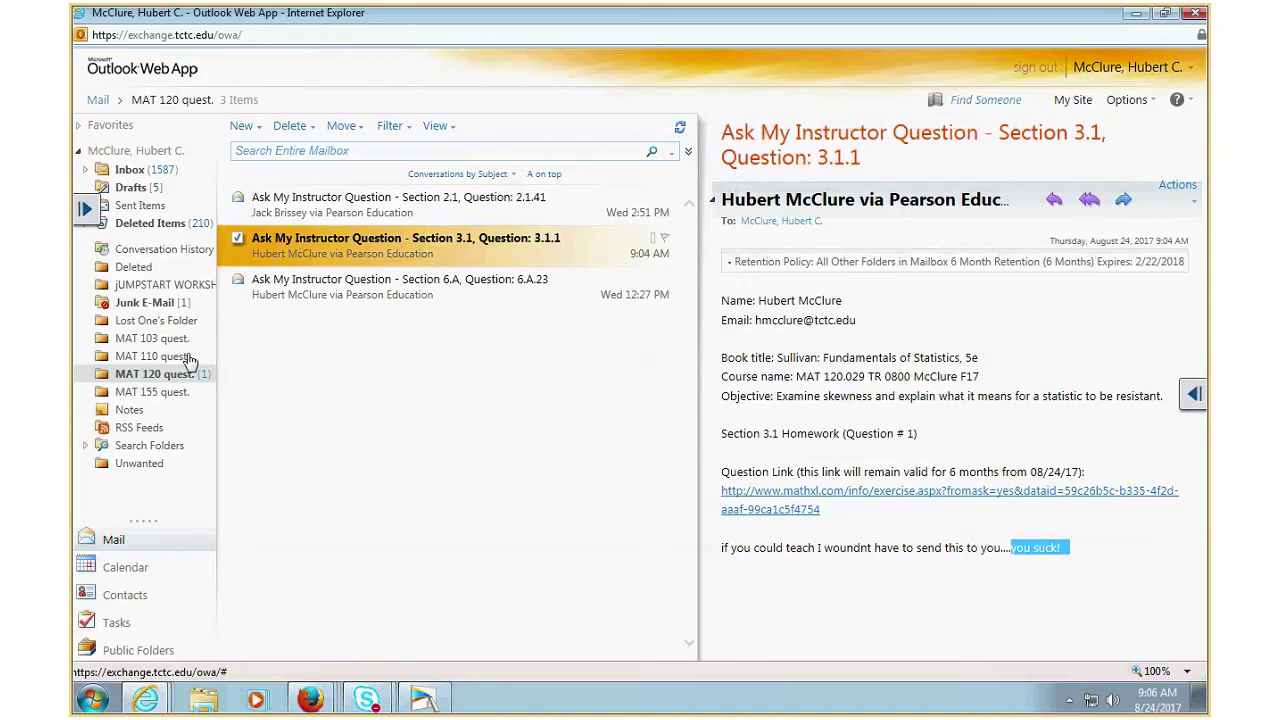
- Open the mathxl.com link in the student's message to view exercise 3.1.1 on resistant statistics
click(780, 497)
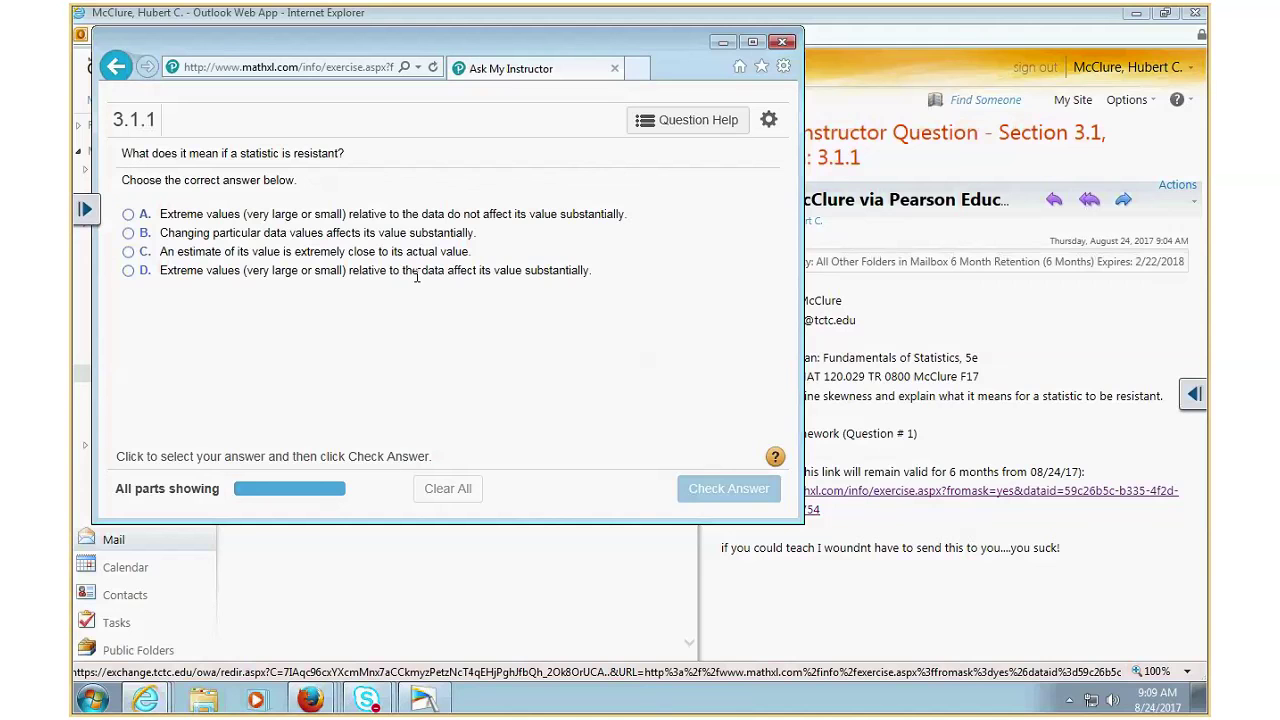
- Close the linked MathXL question window and switch to the Tri-County eTC portal window
click(783, 42)
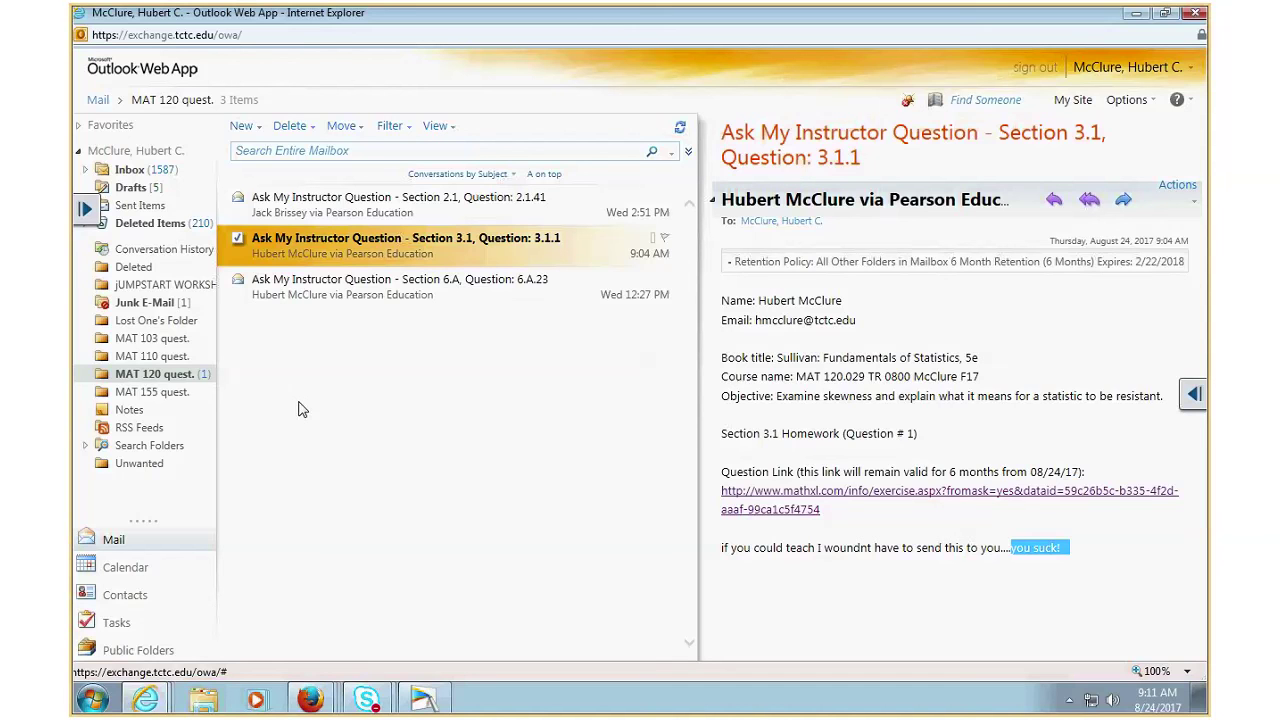
click(1136, 13)
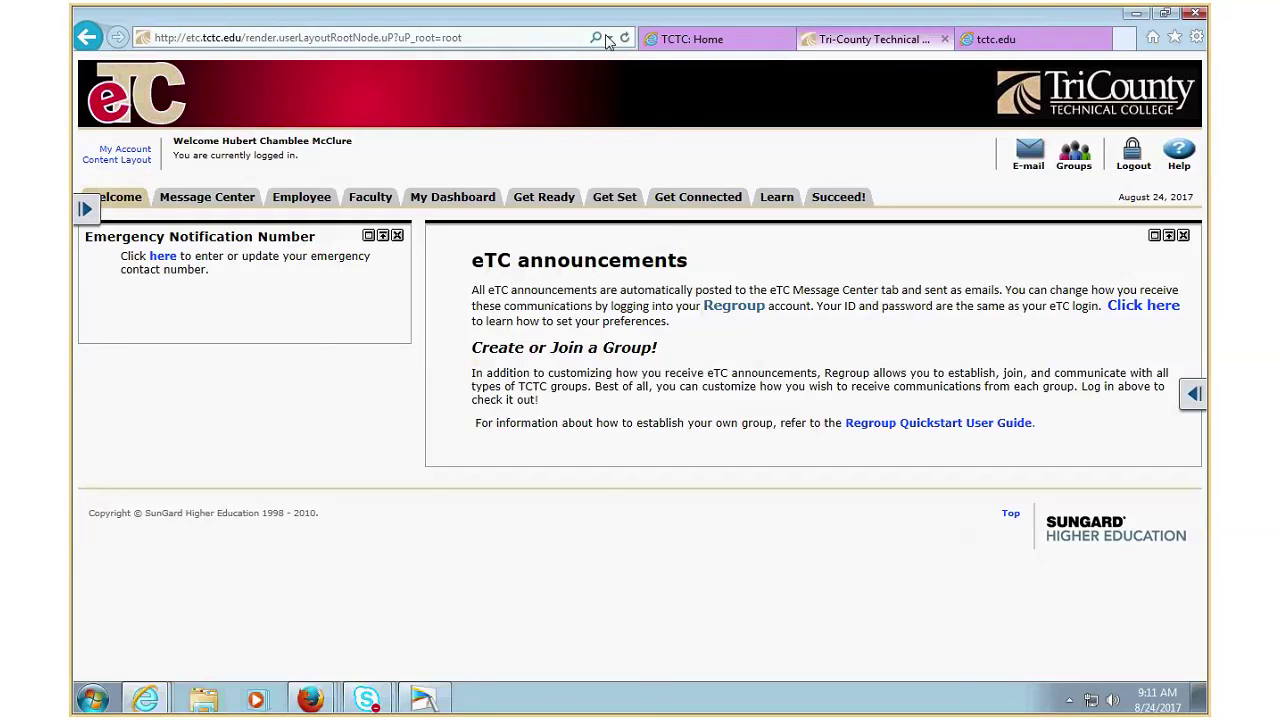
- Close the Section 3.1 homework player via Leave Page and open MAT 109.006 MWF 905 McClure F17
click(104, 37)
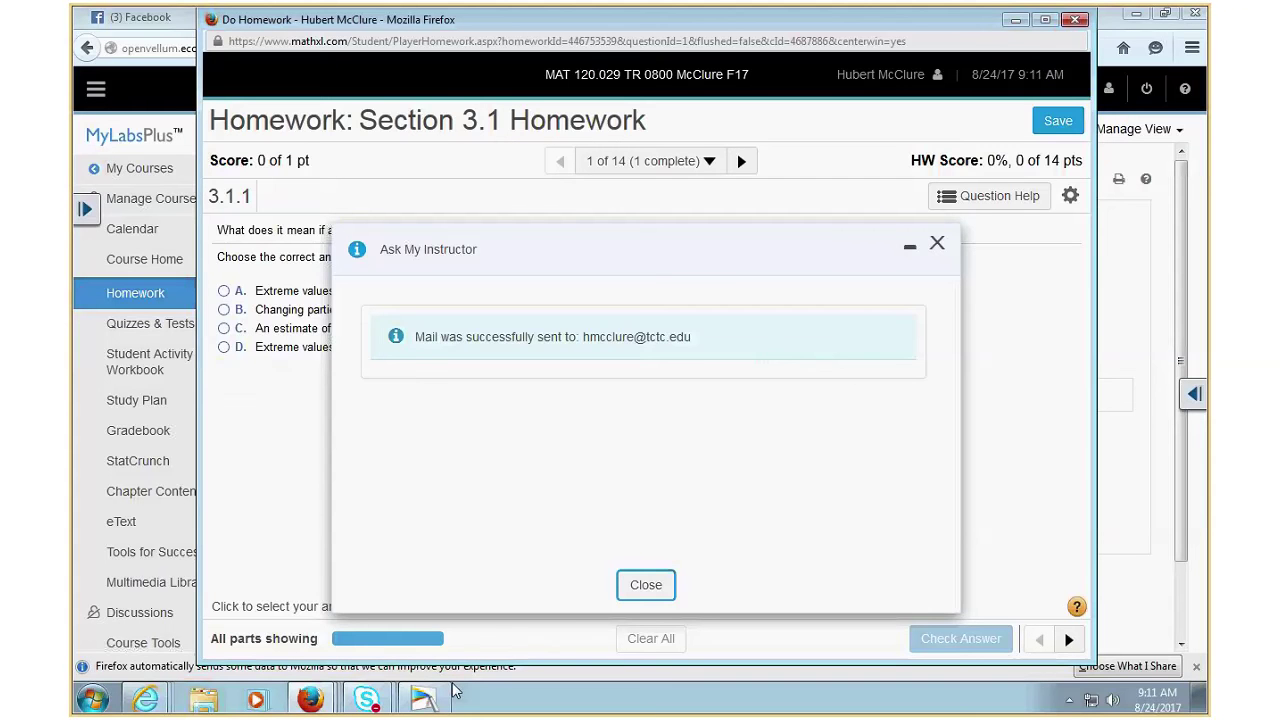
click(646, 585)
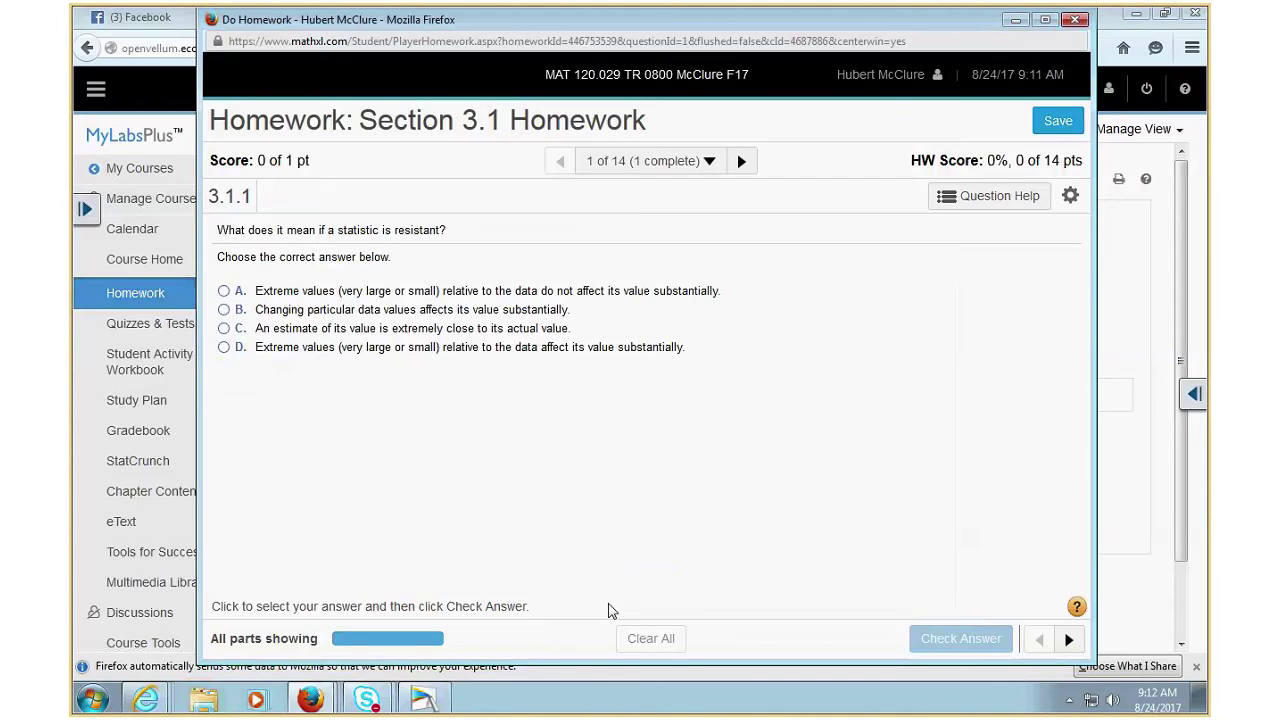
click(1073, 21)
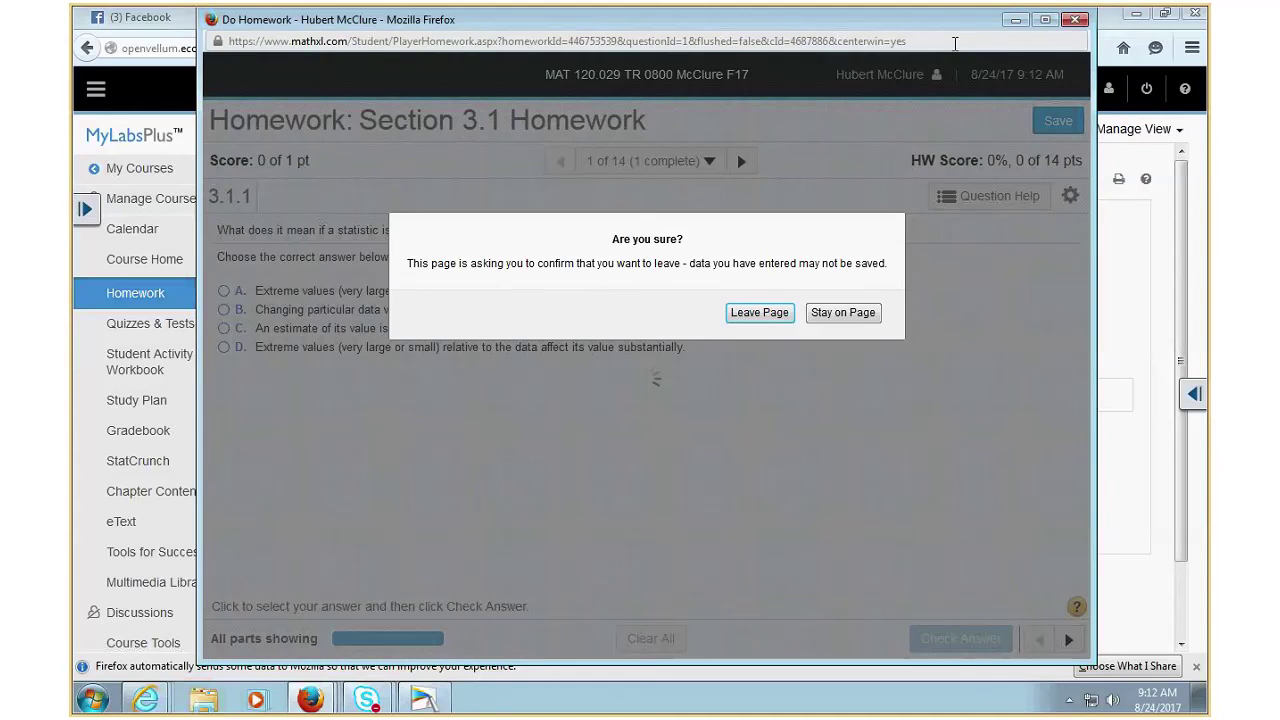
click(759, 313)
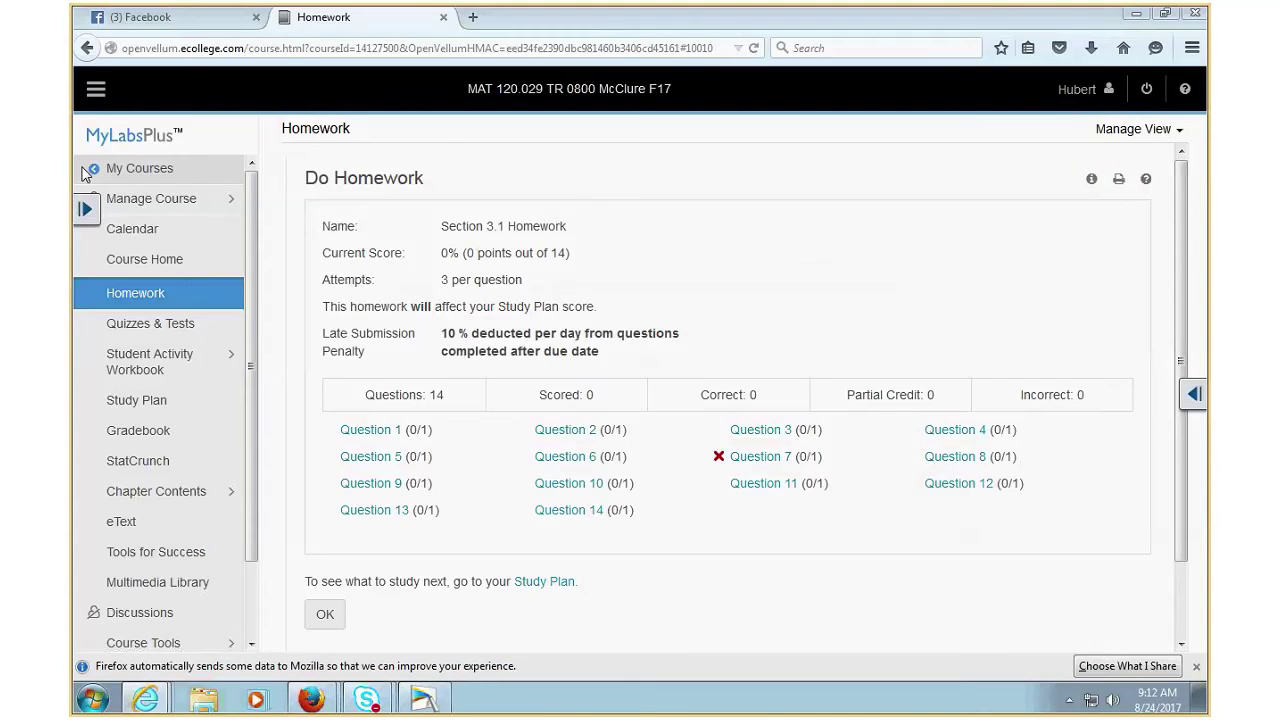
click(90, 170)
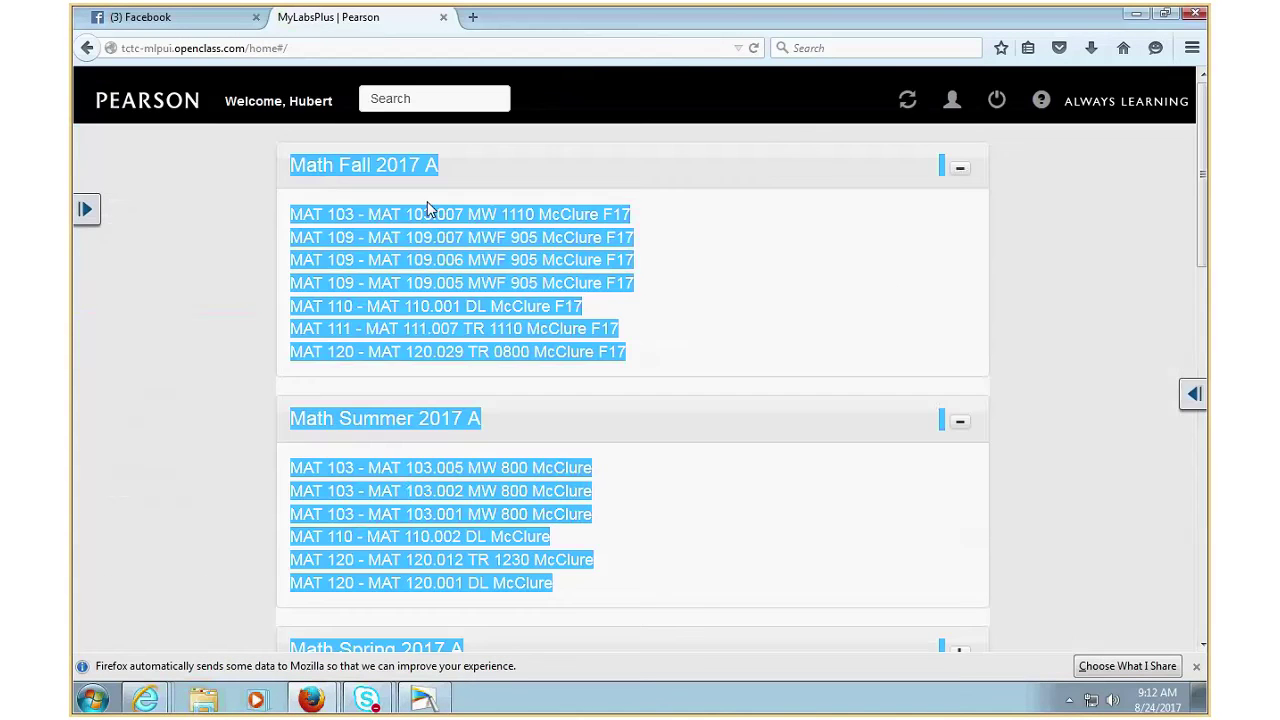
click(470, 264)
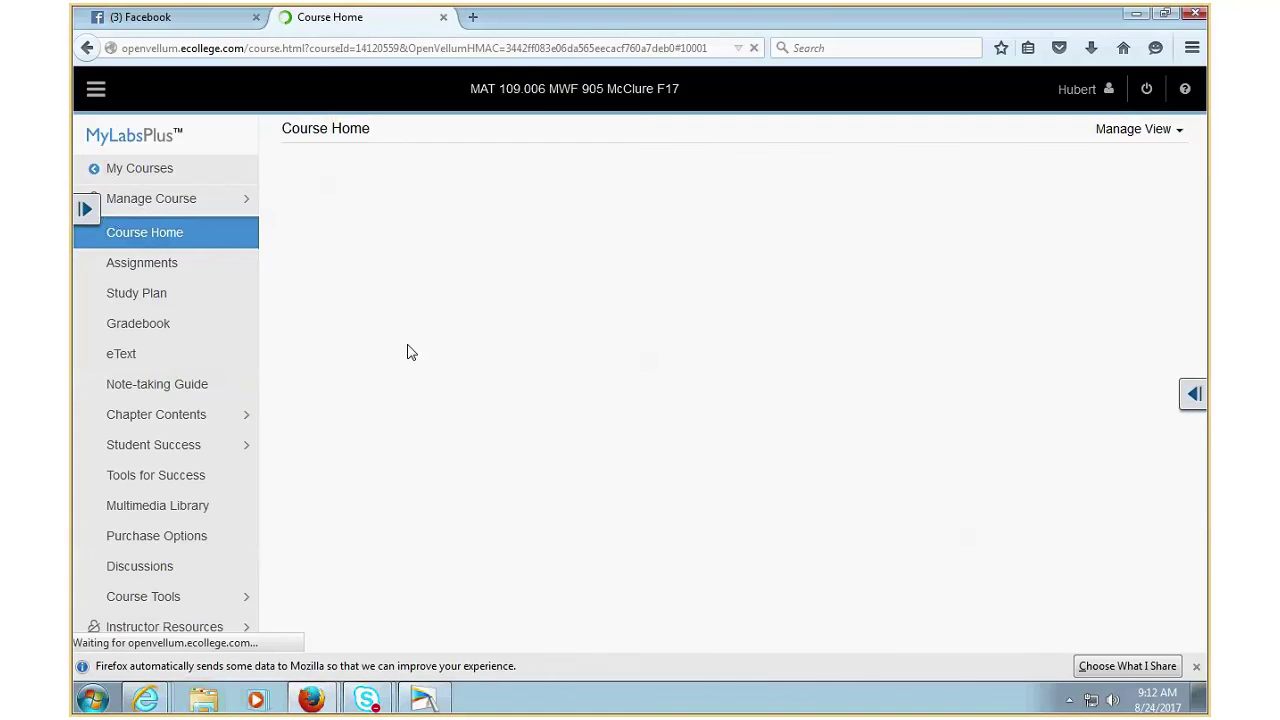
- Open the Assignment Manager from Course Tools for MAT 109.006
scroll(200, 596, down, 1)
scroll(180, 590, down, 1)
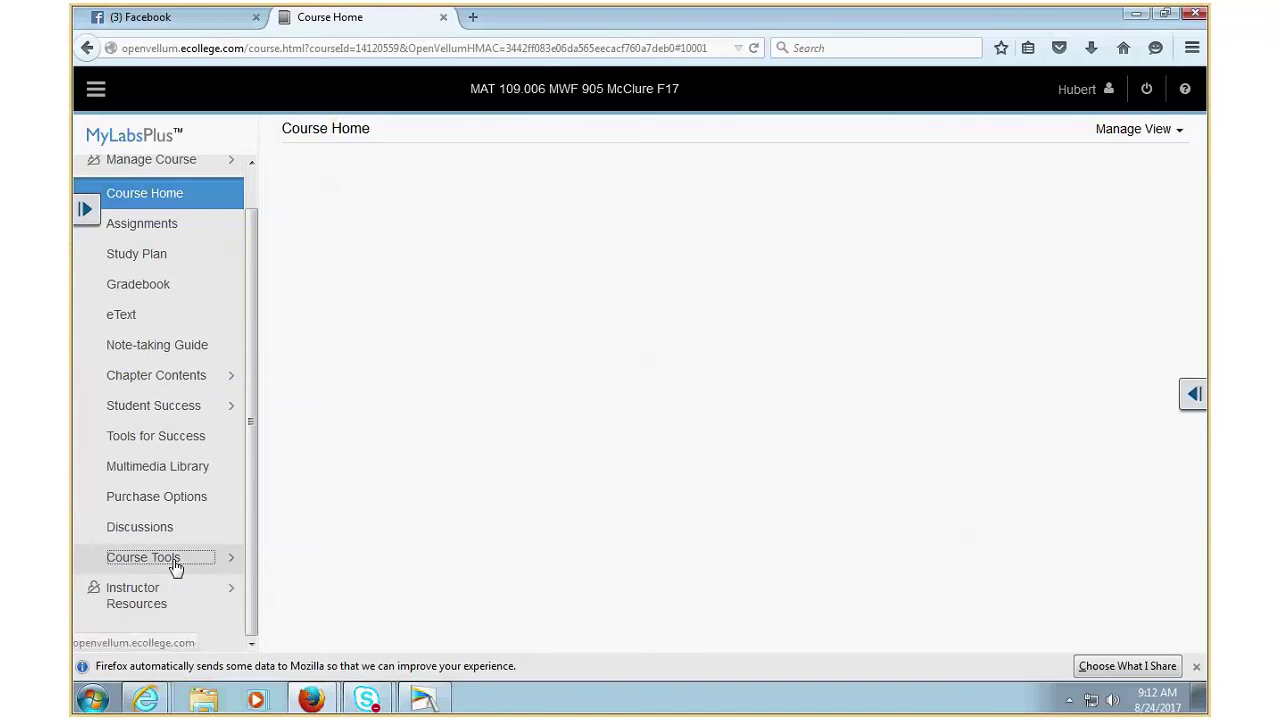
click(174, 562)
click(165, 477)
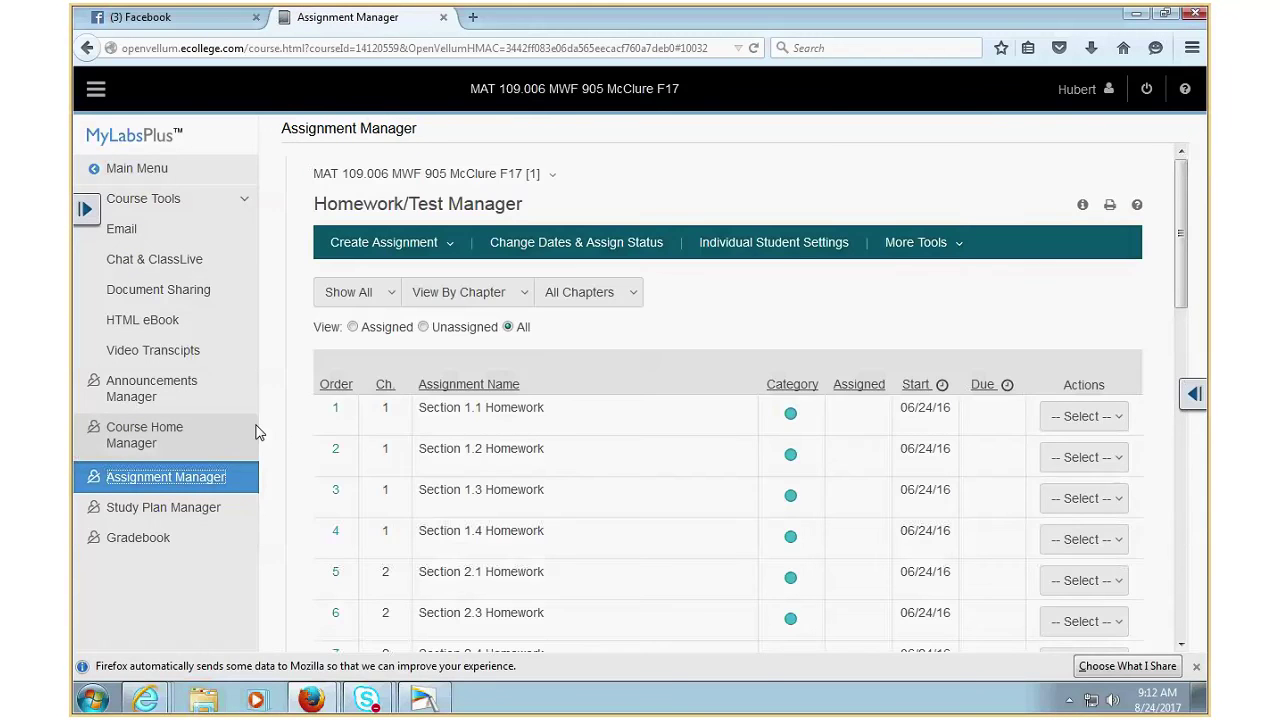
scroll(519, 410, down, 8)
scroll(521, 406, down, 3)
scroll(524, 402, up, 10)
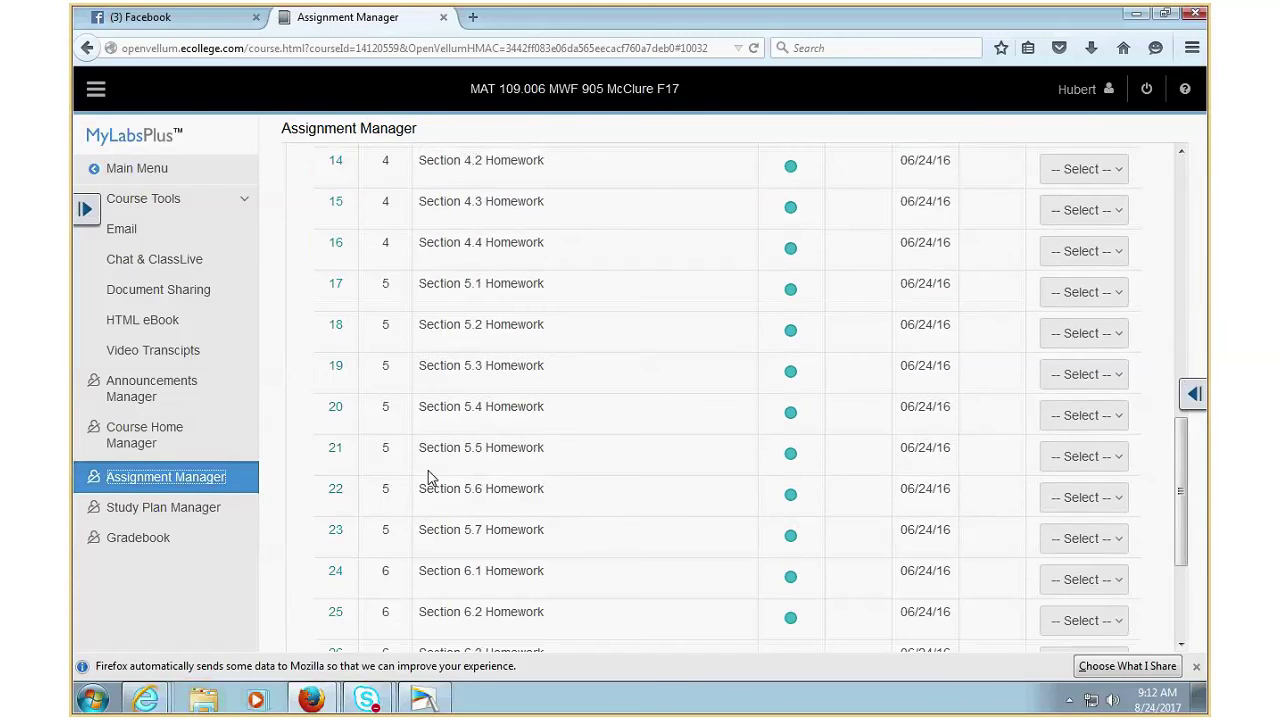
- Filter assignments to Quizzes & Tests, find none, and return to My Courses
click(597, 292)
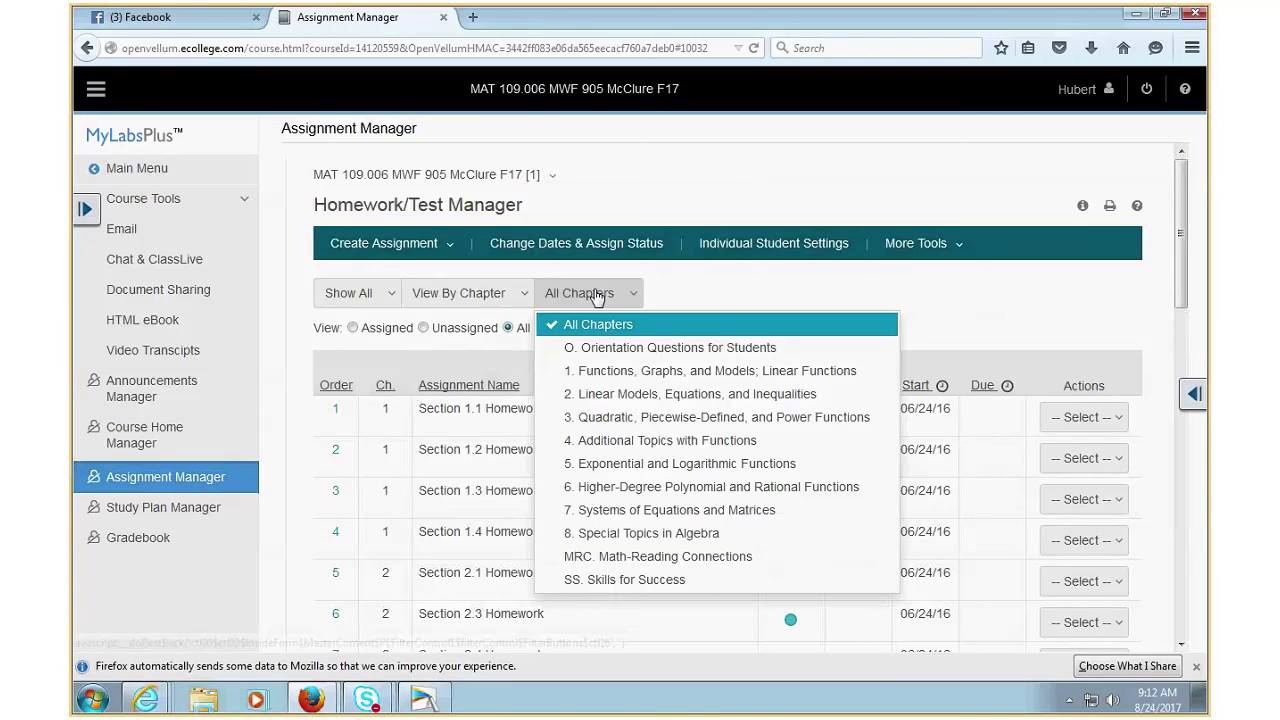
click(373, 296)
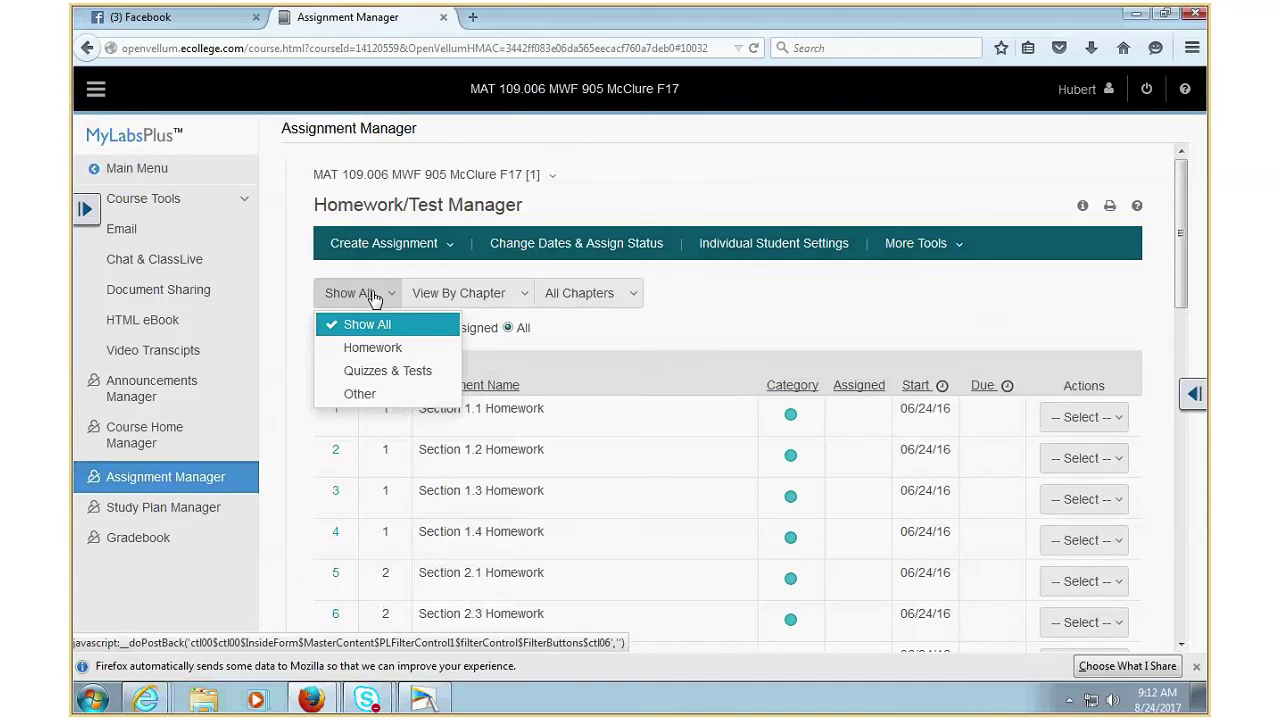
click(381, 371)
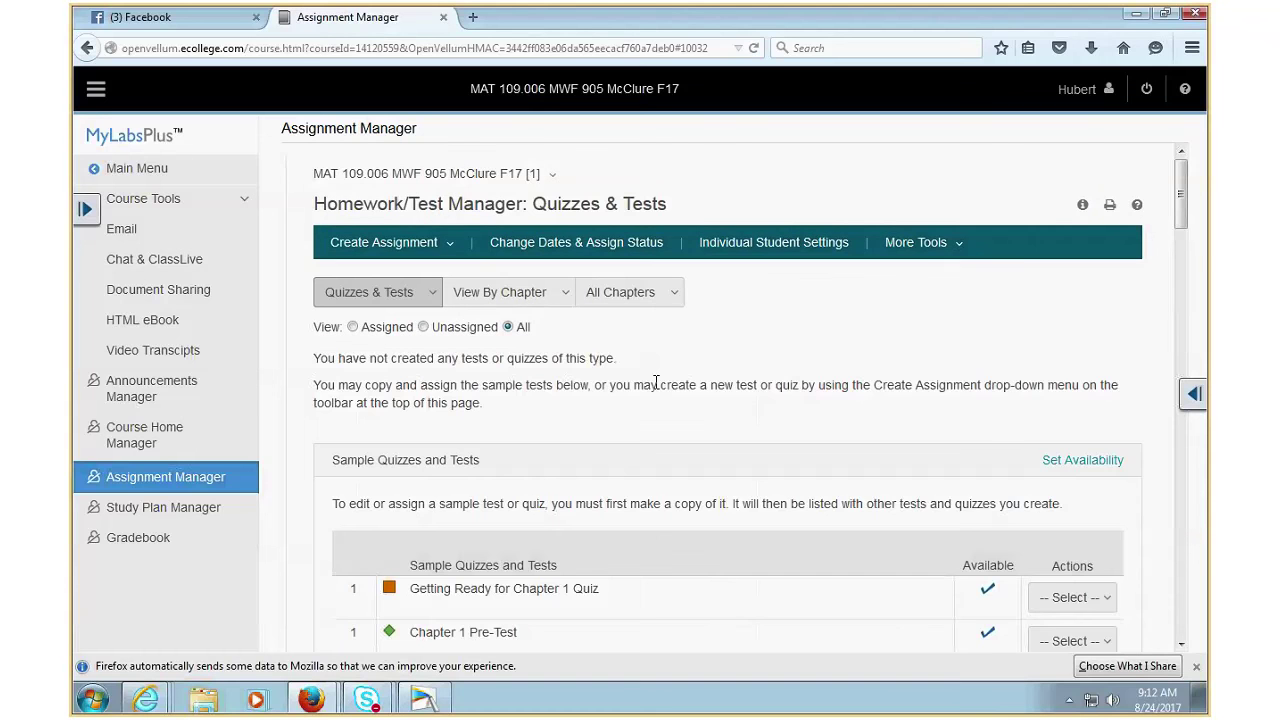
scroll(652, 390, down, 10)
scroll(652, 400, down, 15)
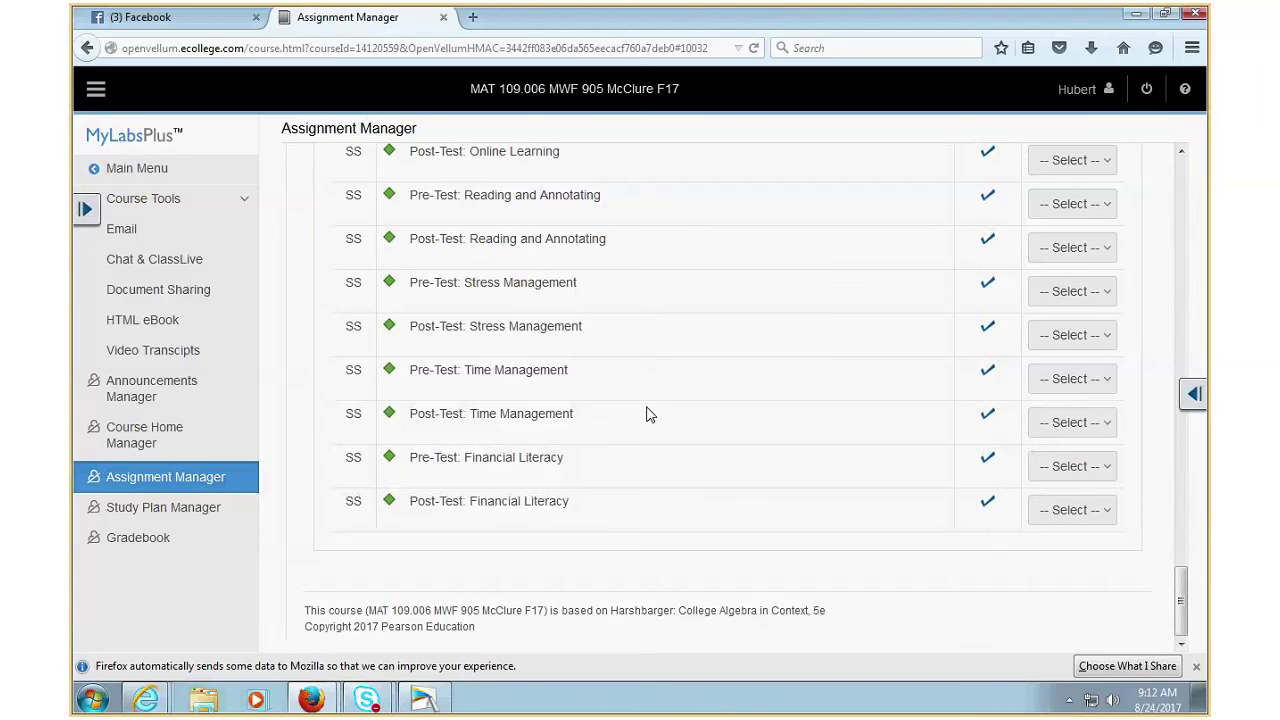
click(120, 172)
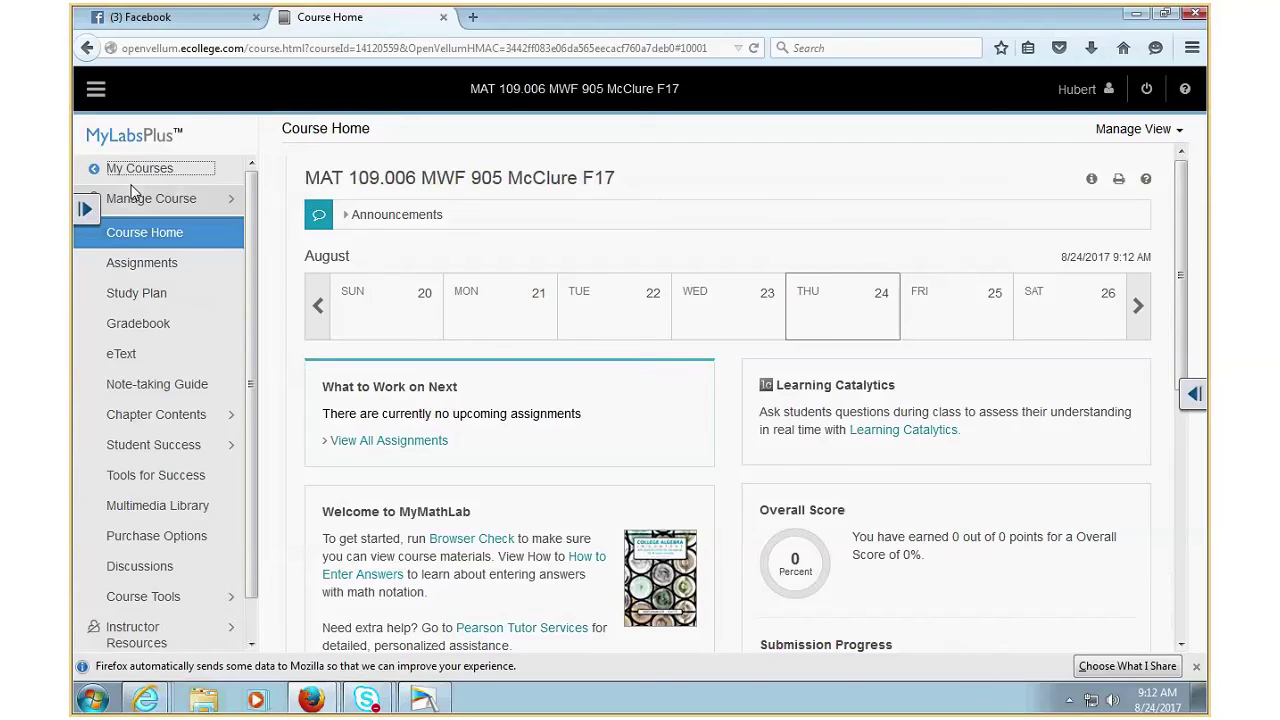
click(131, 172)
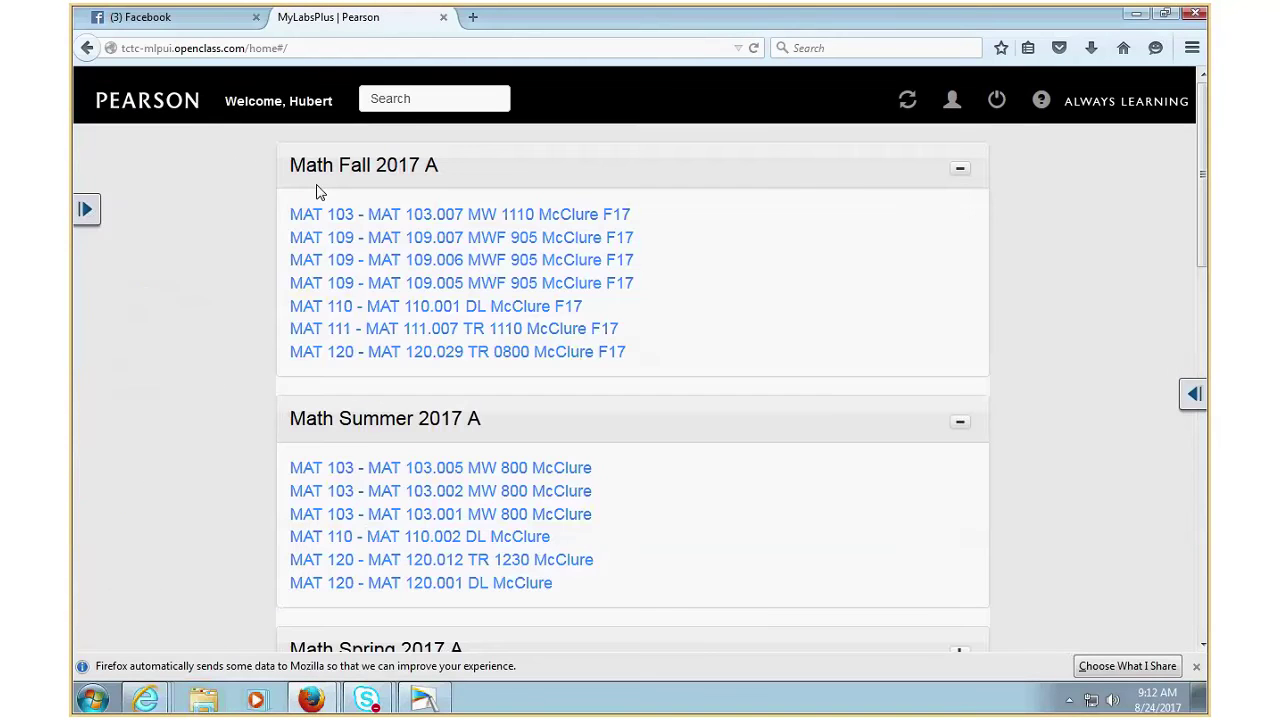
- Open the first course's Assignment Manager, scroll its list, and go back to My Courses
click(468, 270)
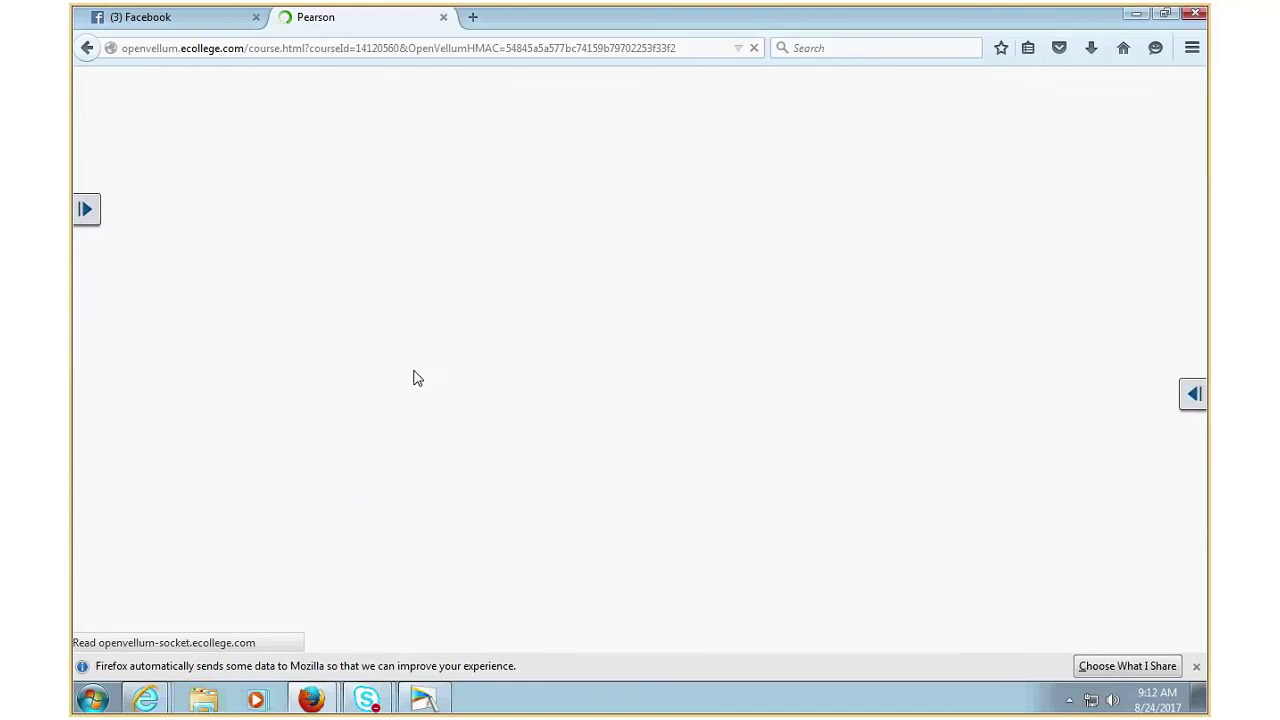
click(172, 562)
click(163, 479)
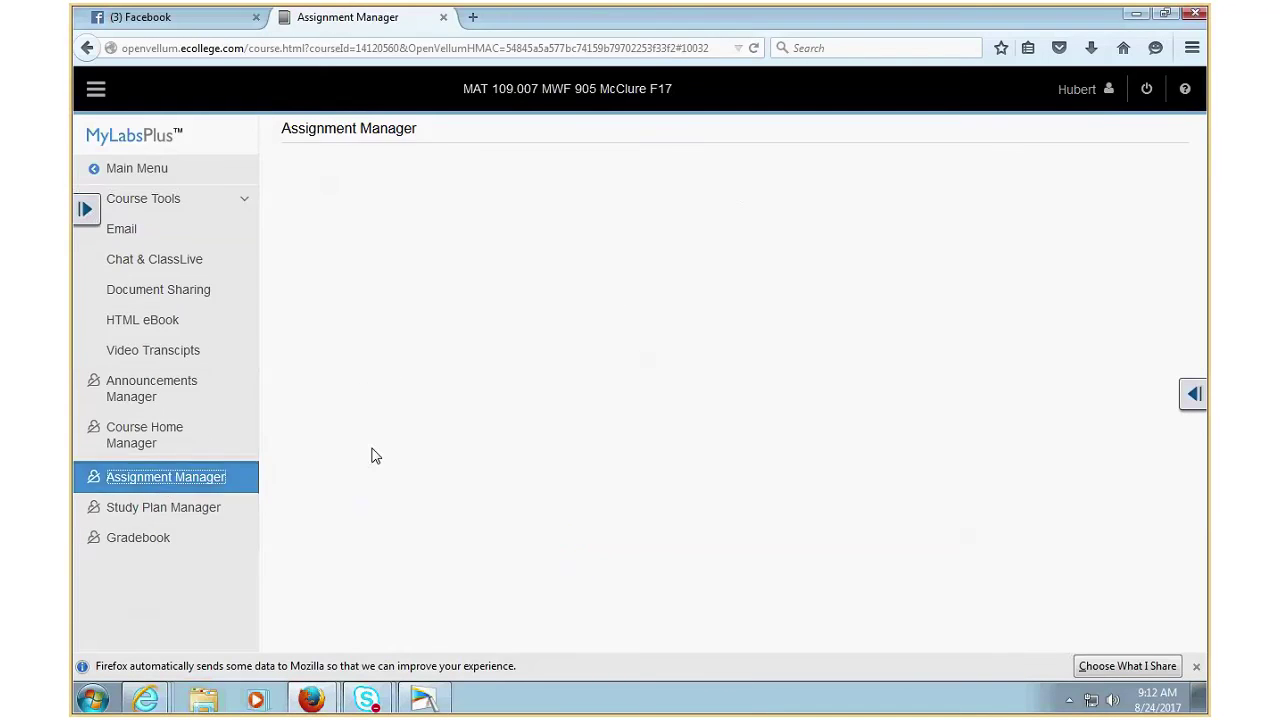
scroll(558, 409, down, 15)
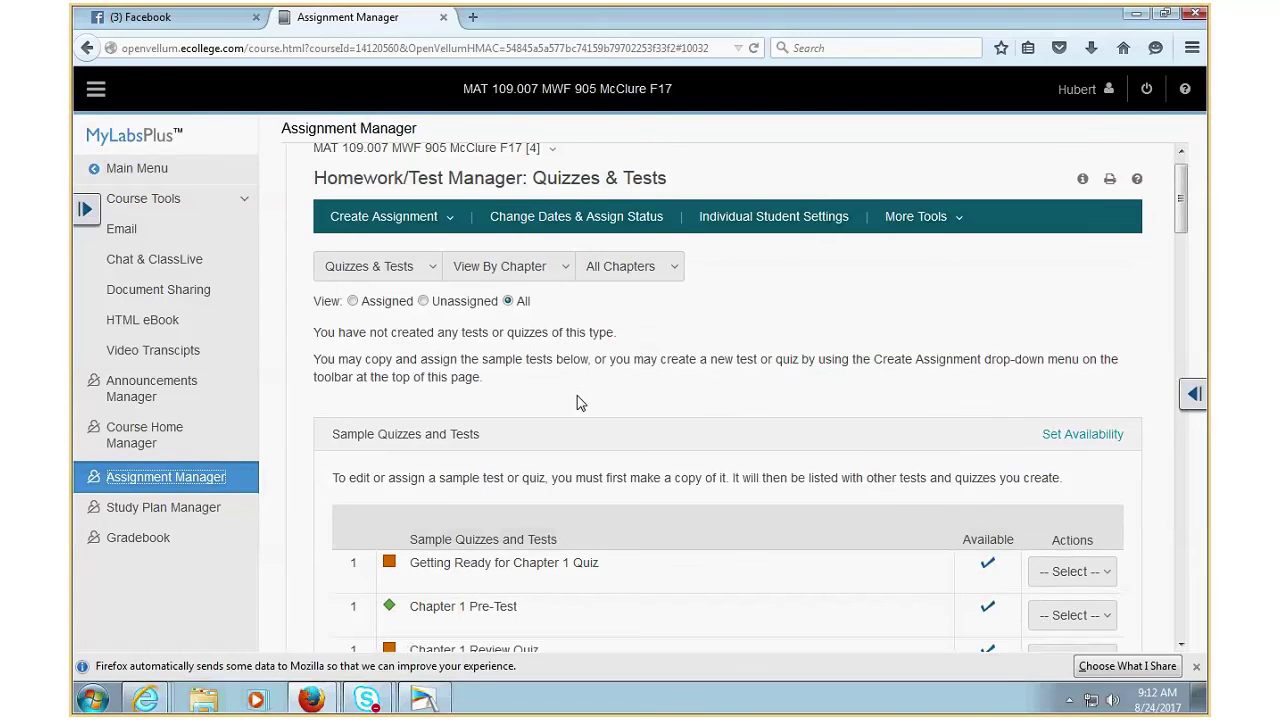
scroll(557, 418, down, 15)
scroll(545, 448, up, 10)
scroll(548, 444, up, 15)
scroll(458, 432, up, 3)
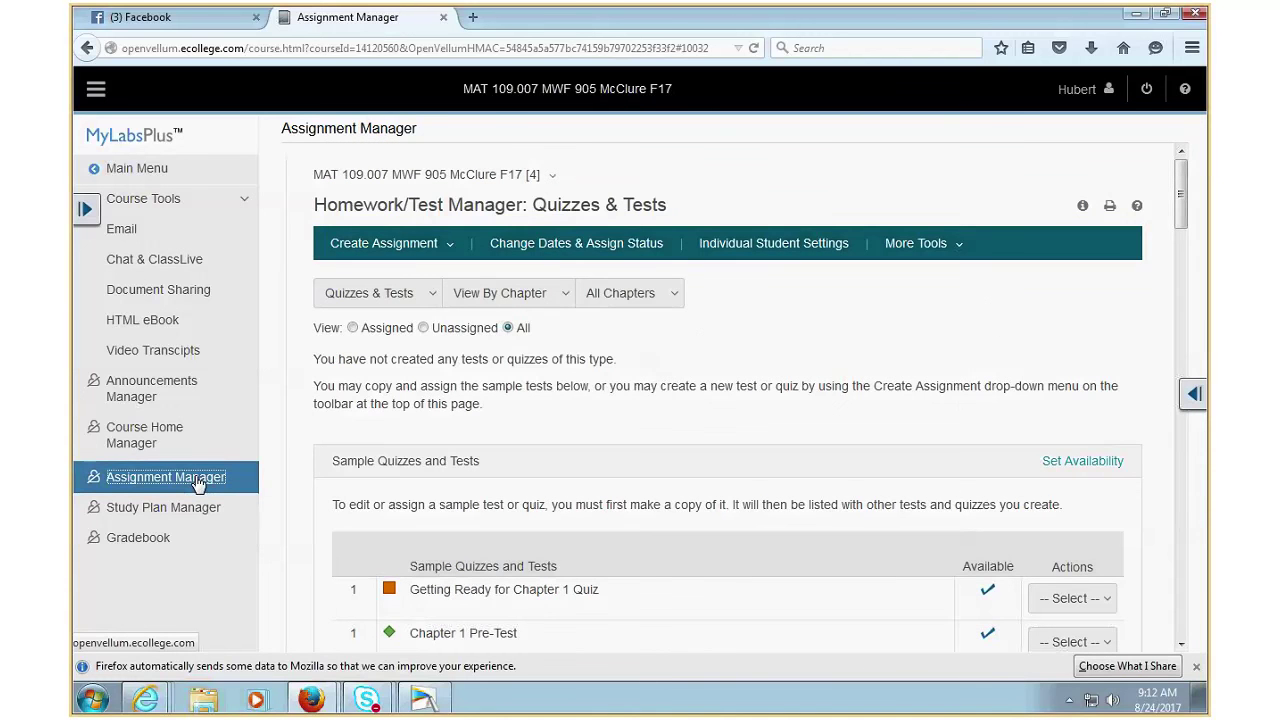
click(160, 170)
click(166, 171)
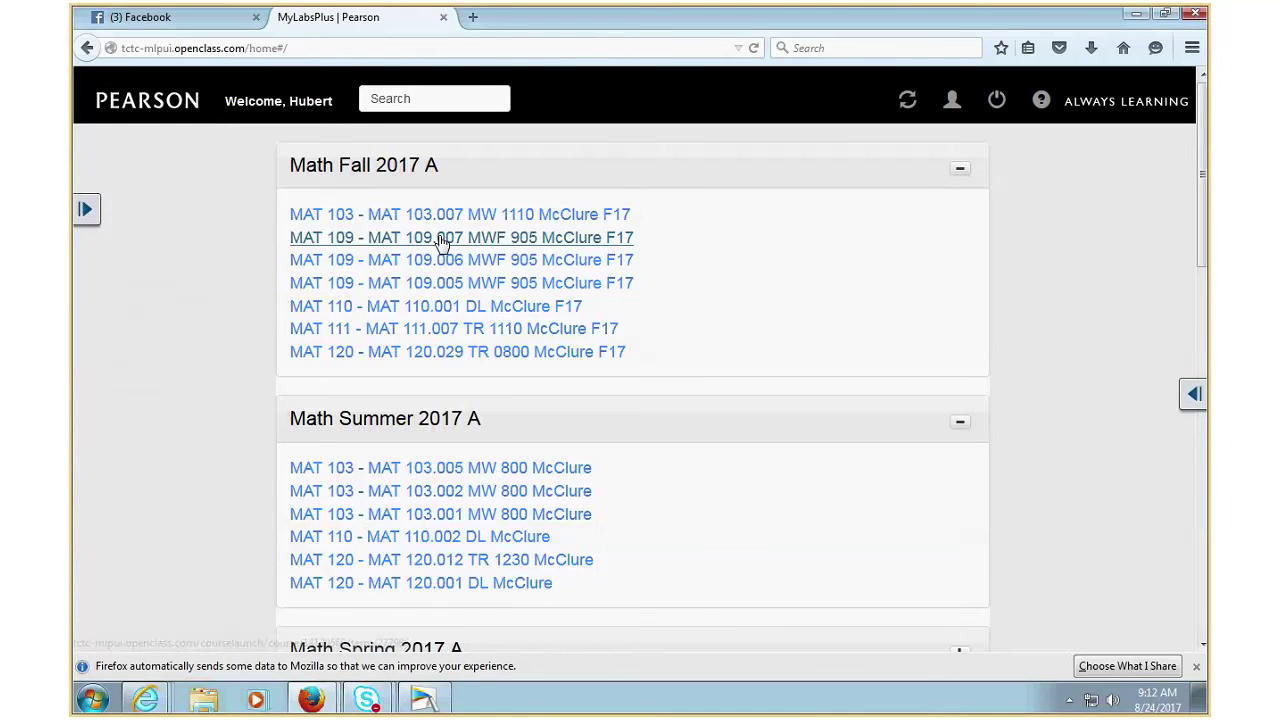
- Review MAT 109.007's Quizzes & Tests in Assignment Manager, finding none, then return to My Courses
click(440, 242)
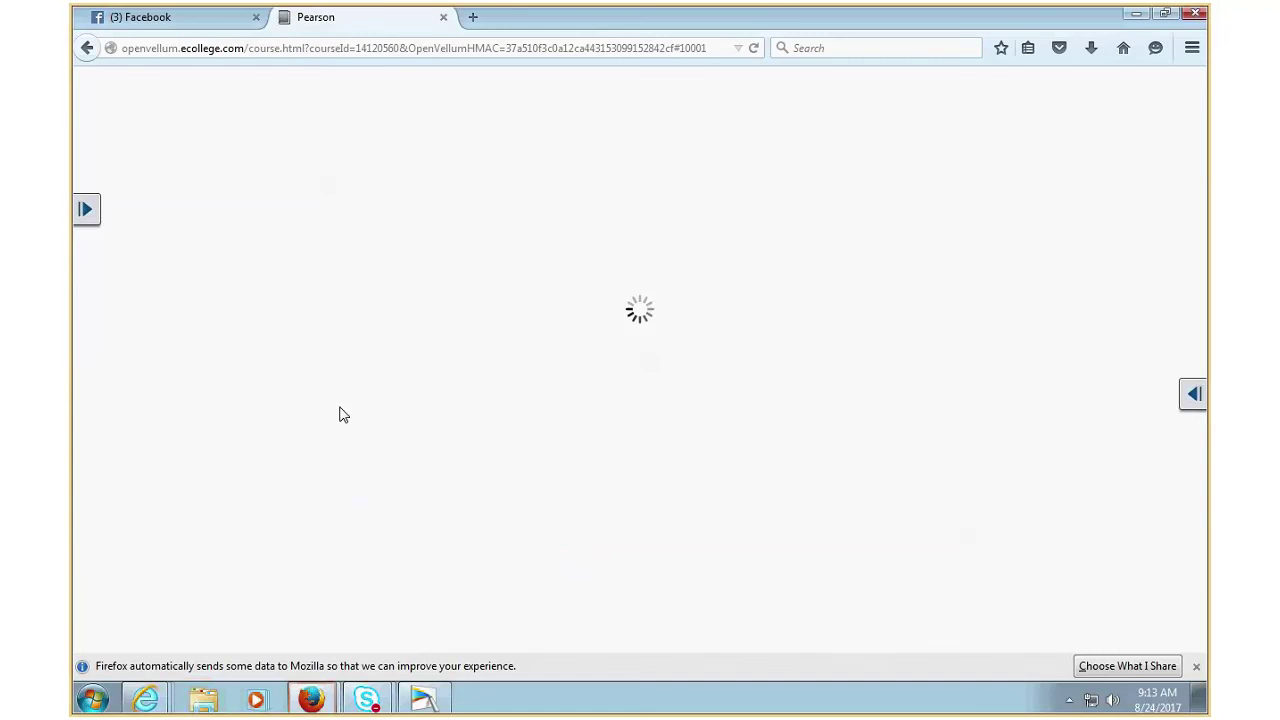
click(168, 597)
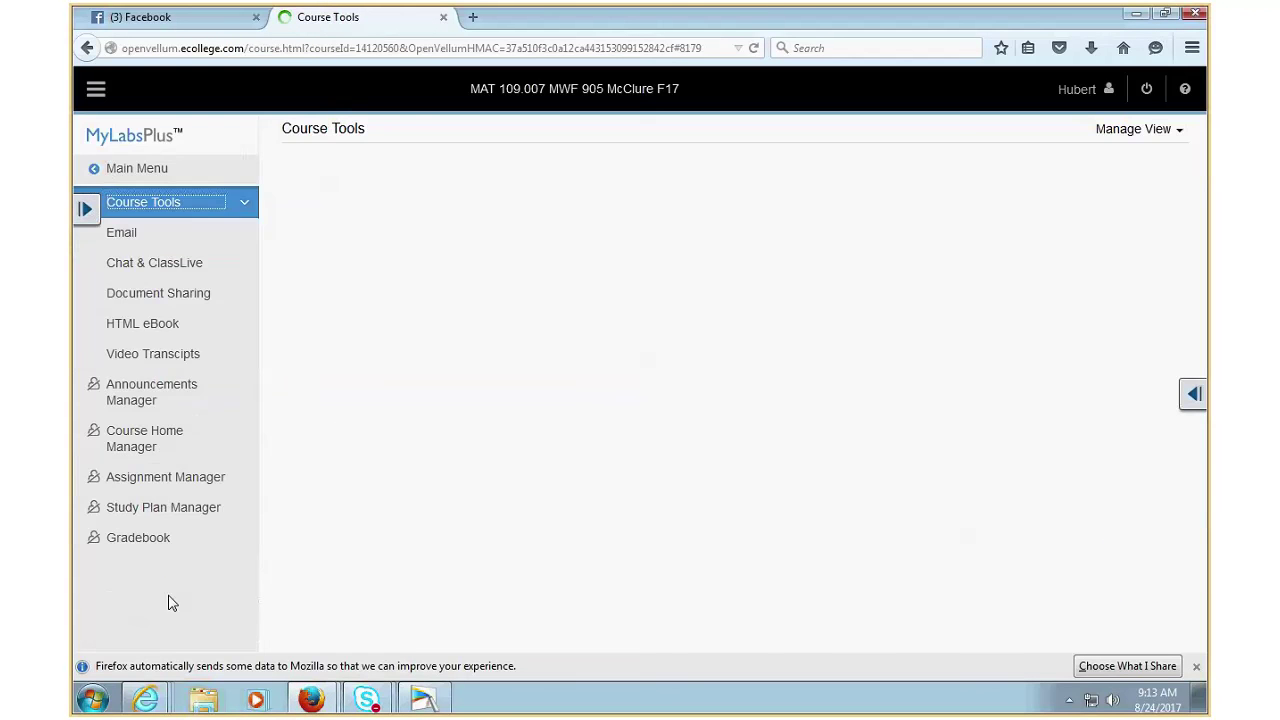
click(158, 480)
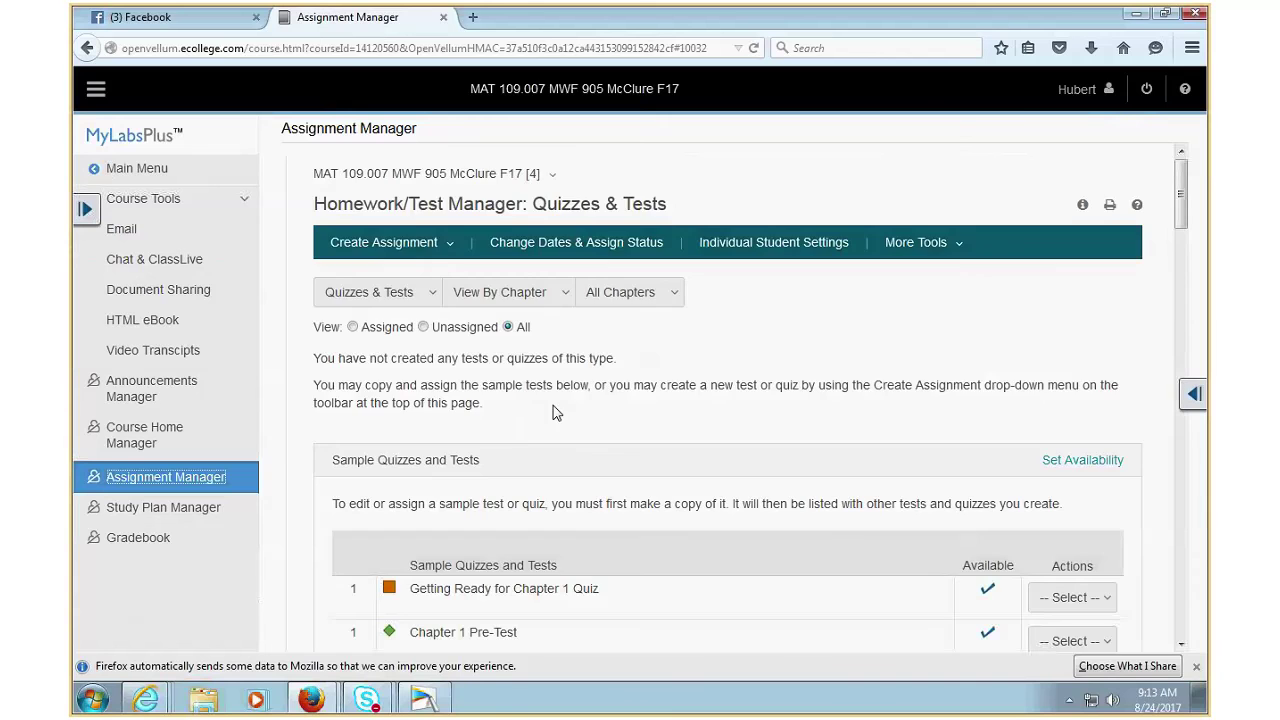
scroll(657, 460, down, 6)
scroll(655, 463, down, 20)
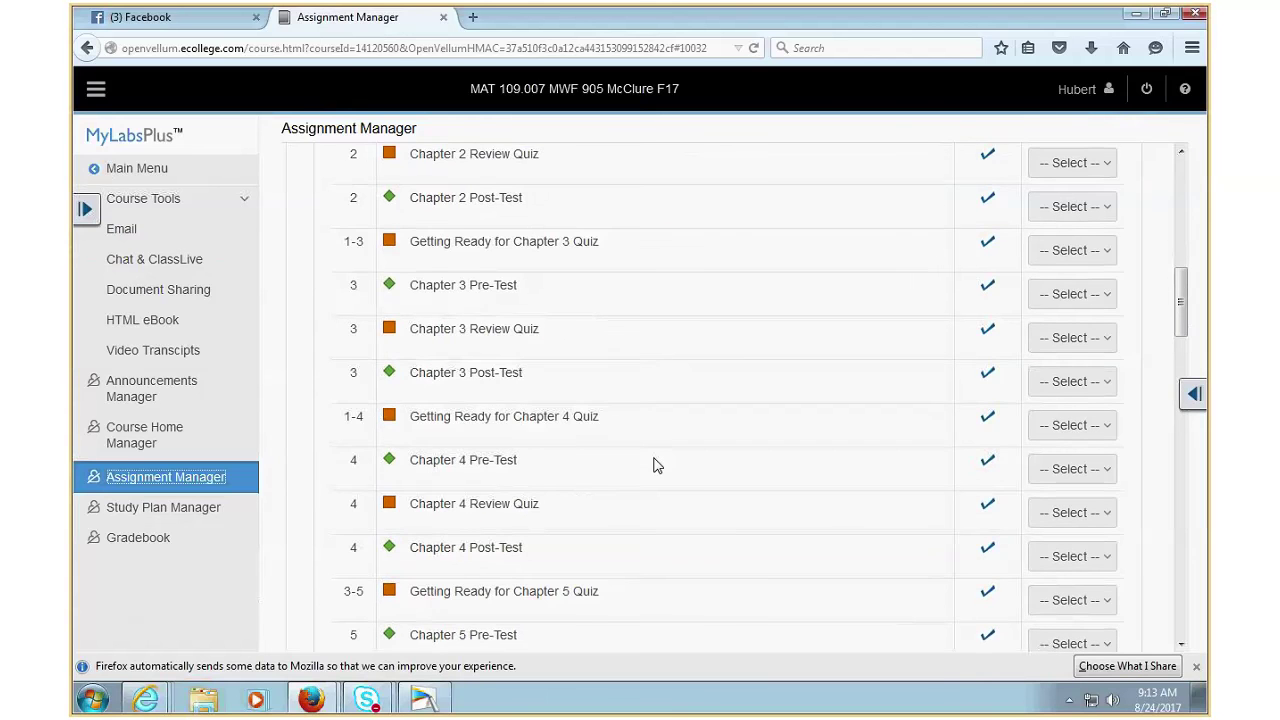
scroll(624, 457, up, 3)
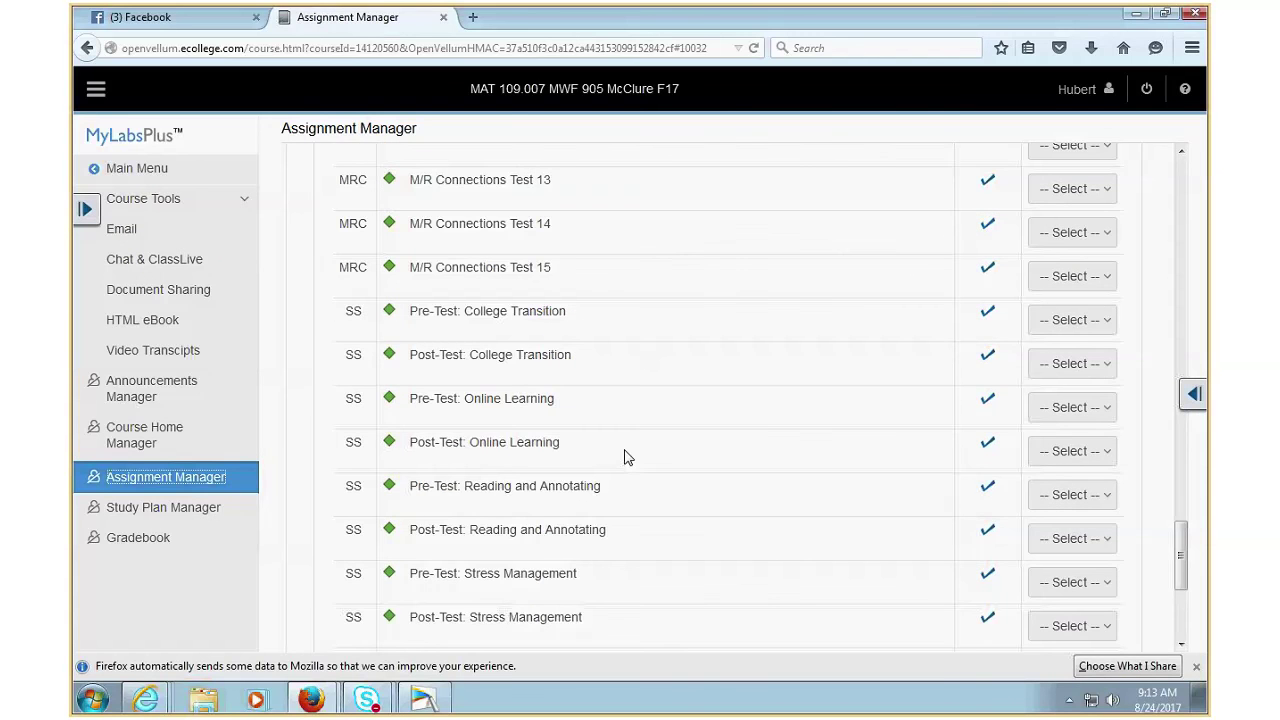
scroll(624, 457, up, 20)
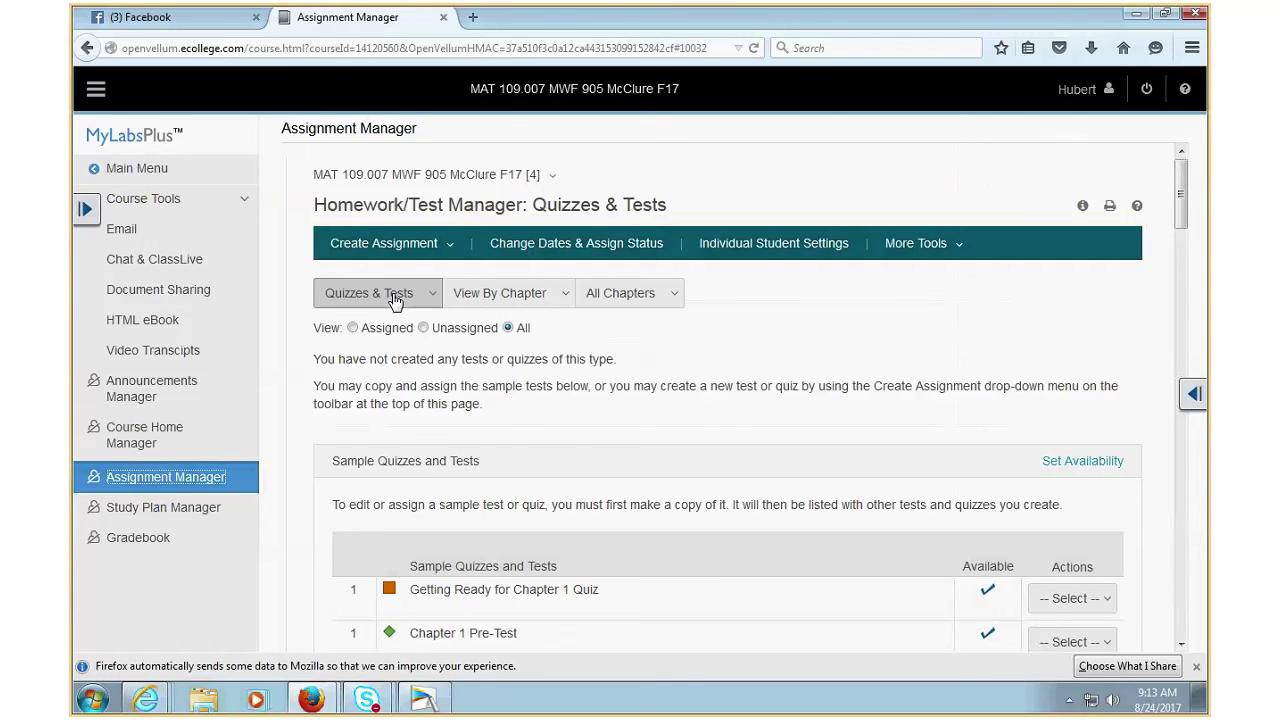
click(130, 180)
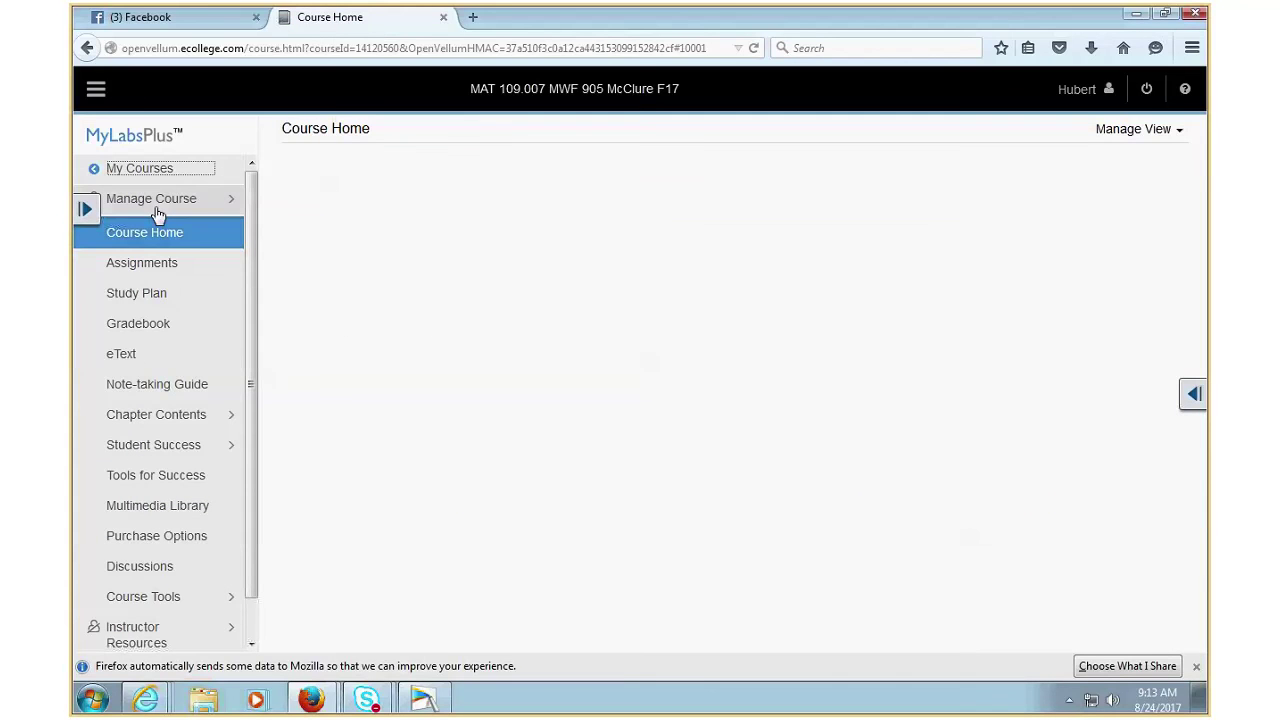
click(150, 596)
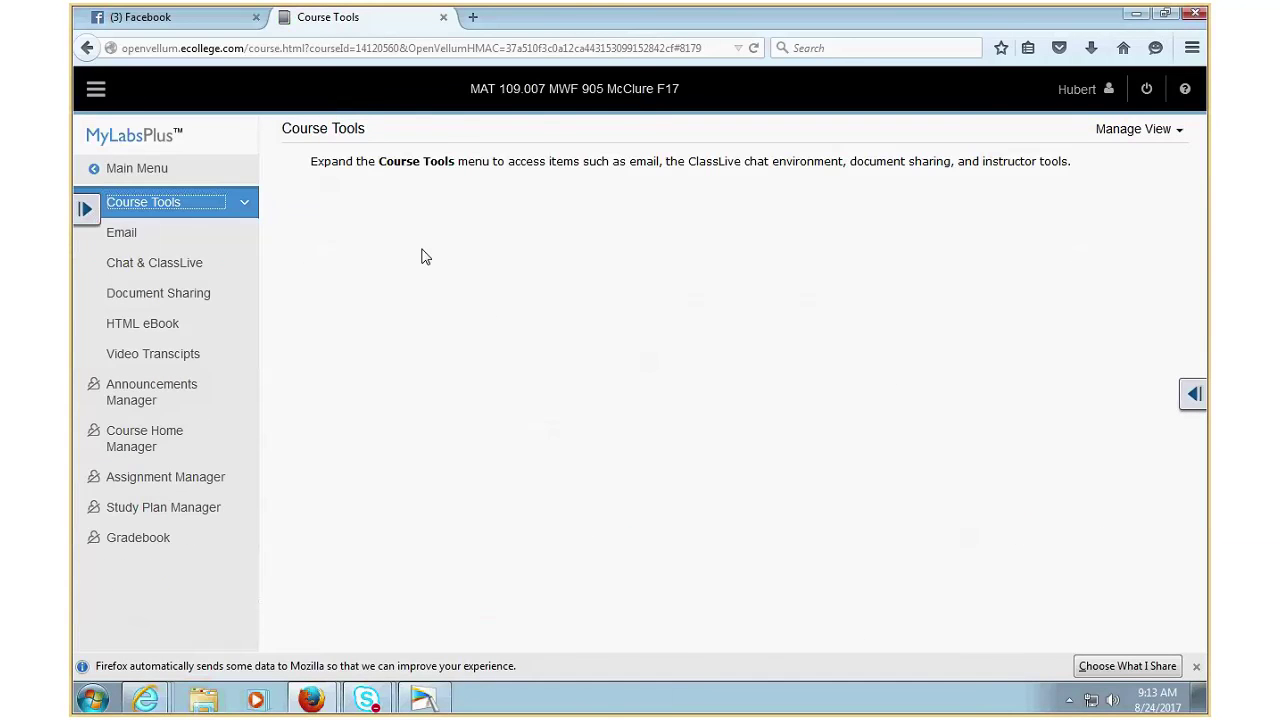
click(110, 168)
click(126, 173)
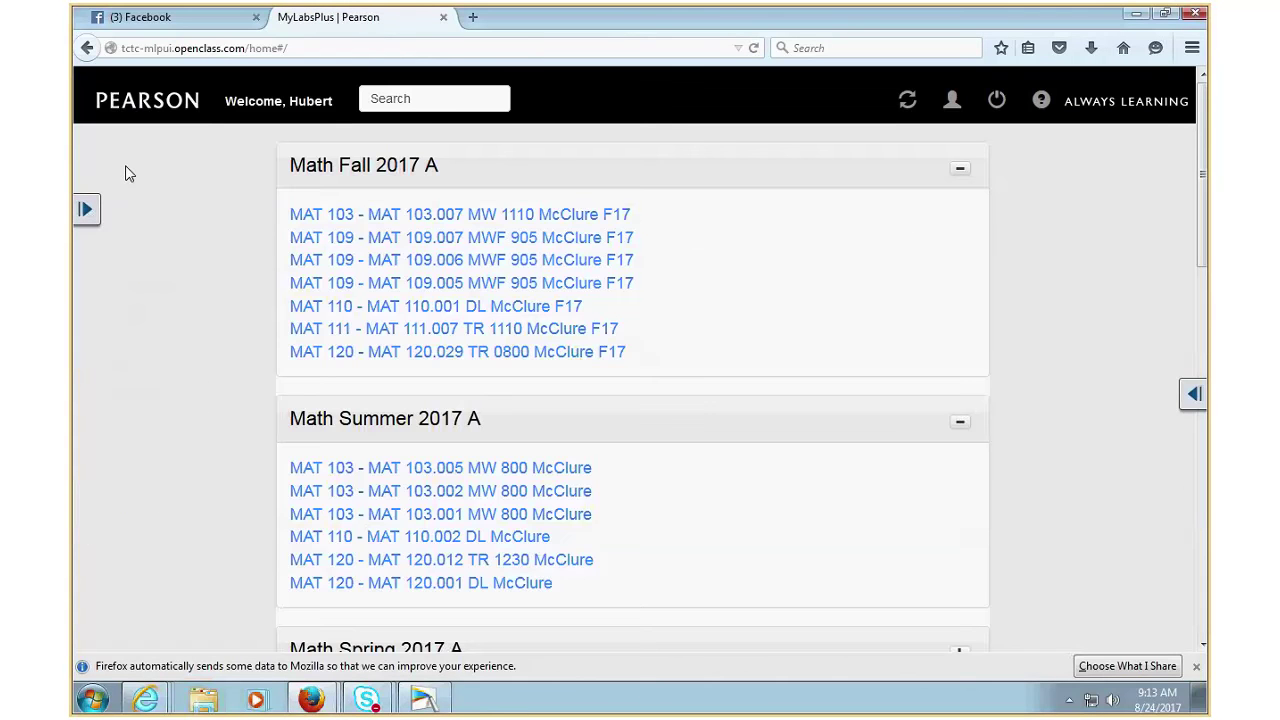
- Open the Assignment Manager for MAT 109.005 from Course Tools
click(405, 358)
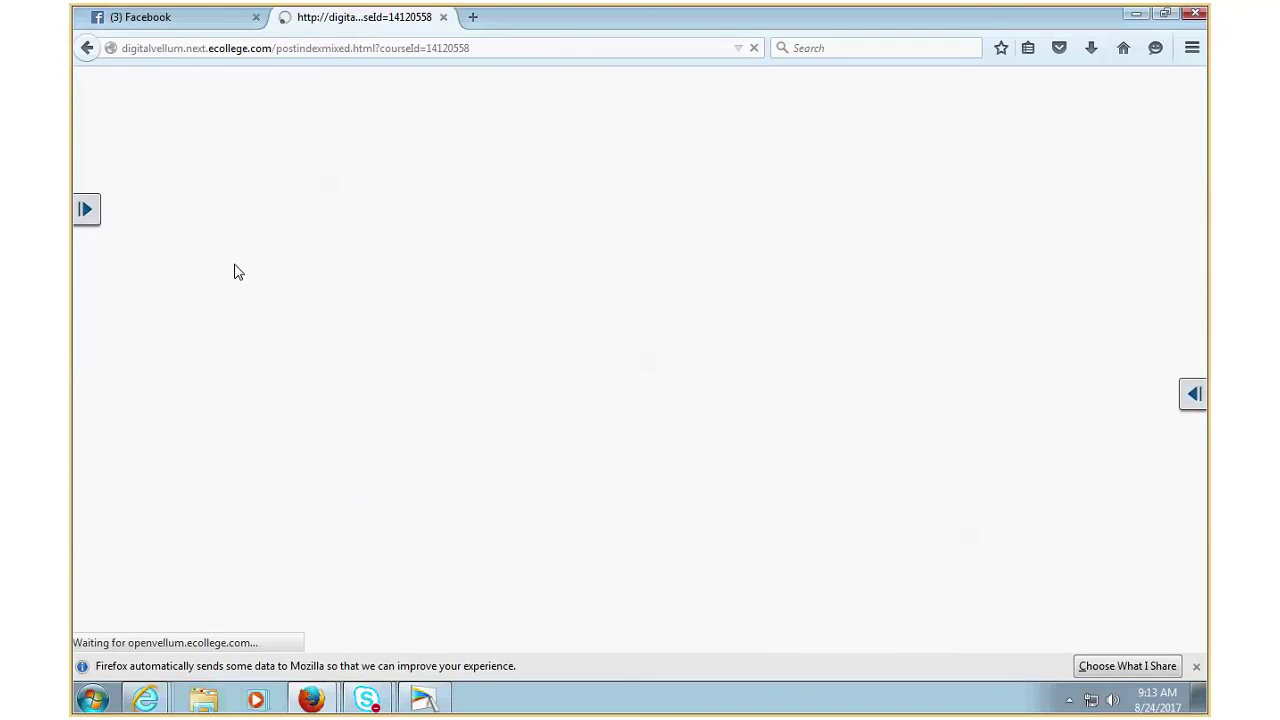
click(96, 208)
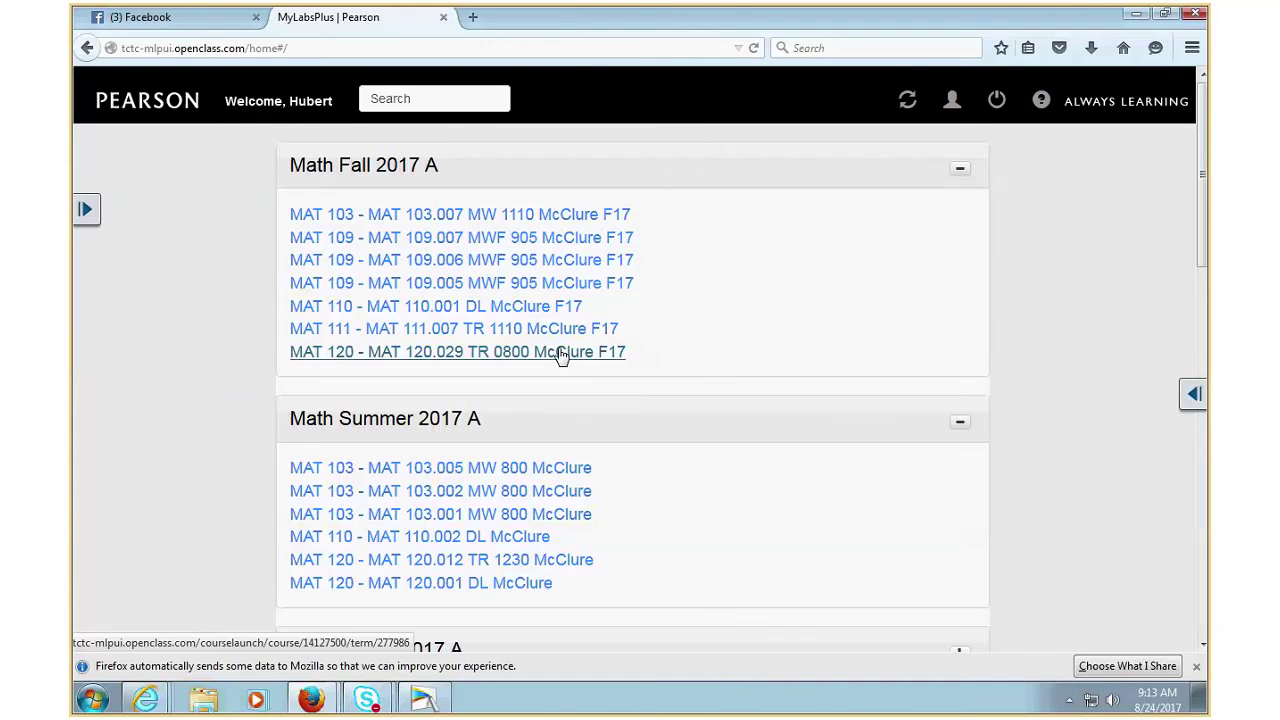
click(428, 285)
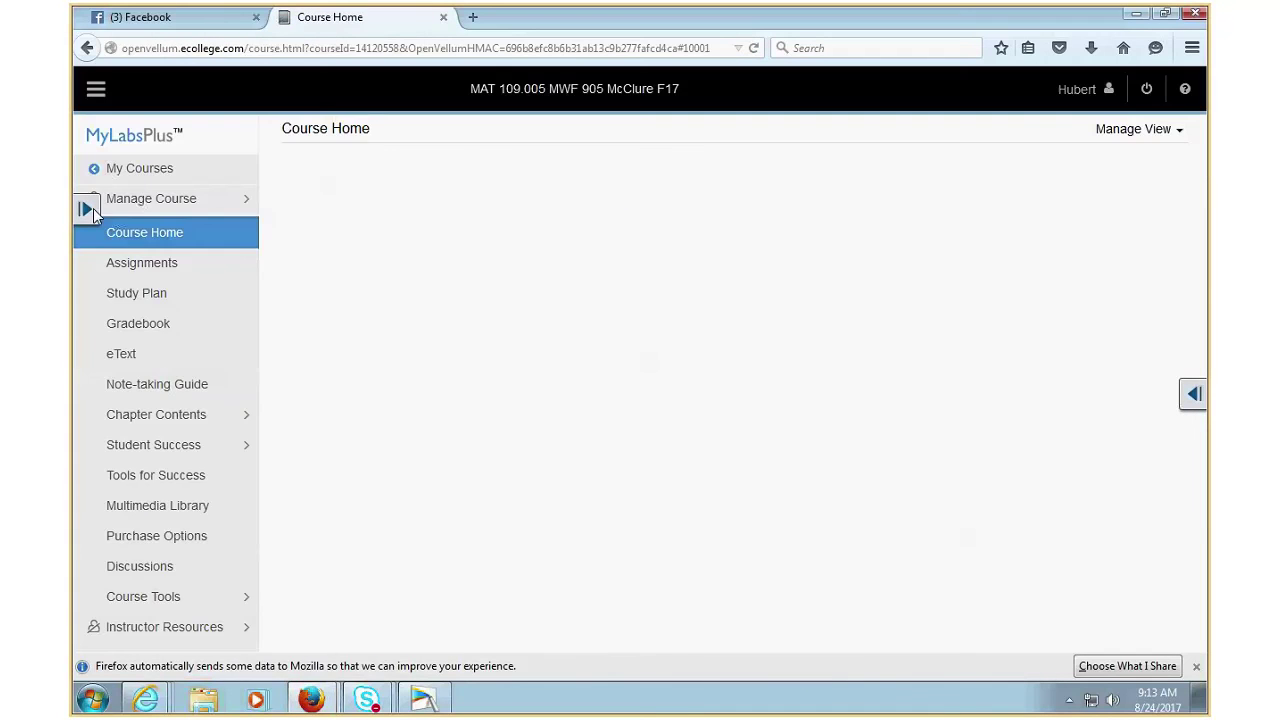
click(174, 613)
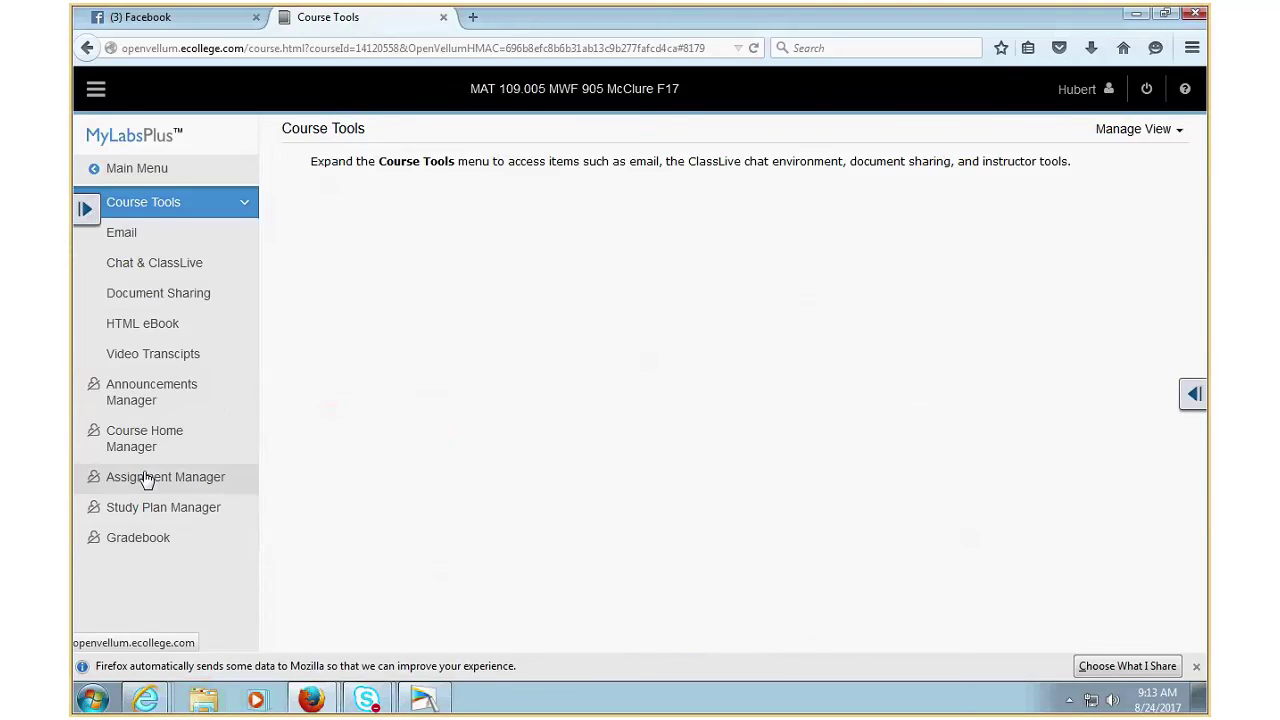
click(150, 480)
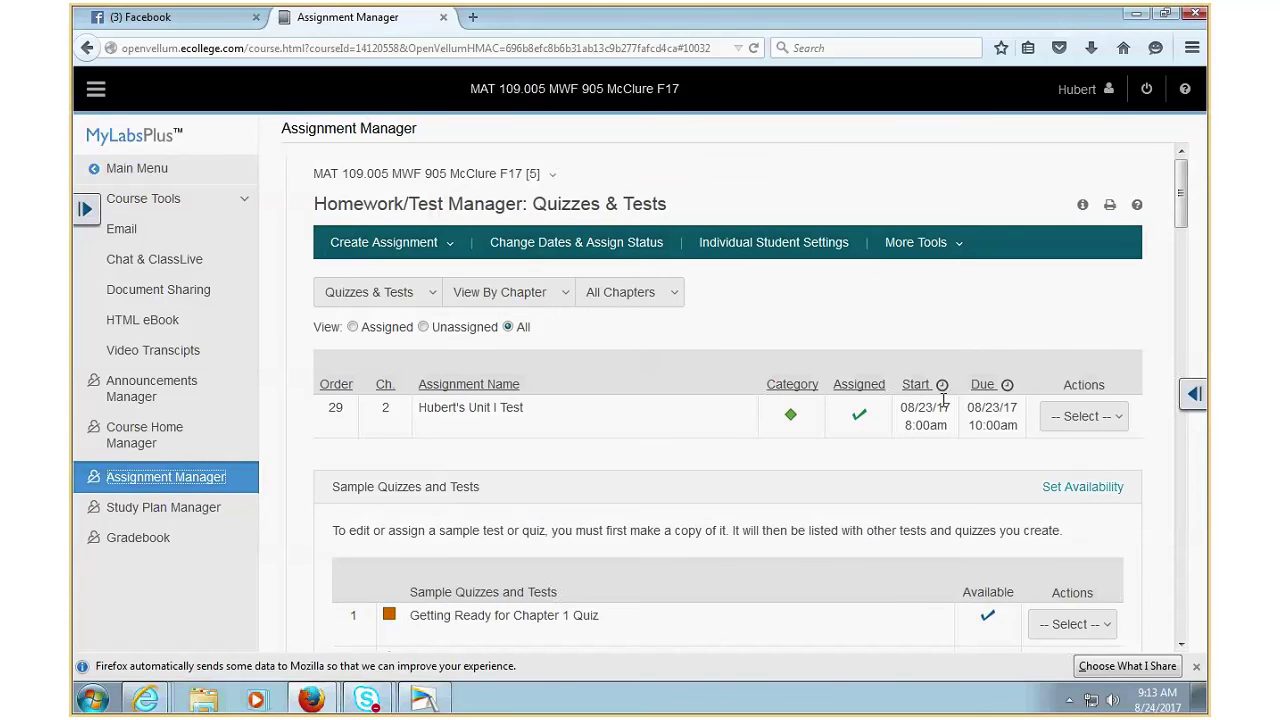
- Open the Actions '-- Select --' dropdown on the Unit I Test row
click(1084, 416)
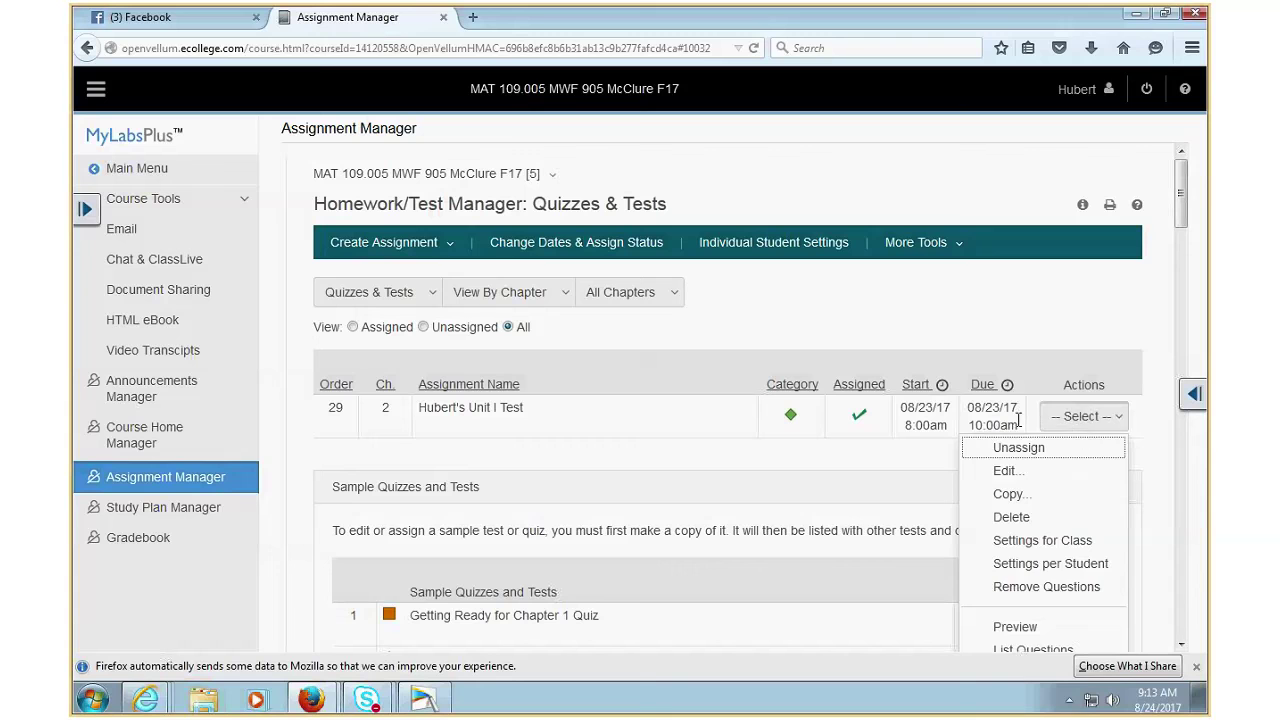
click(1078, 418)
click(1078, 418)
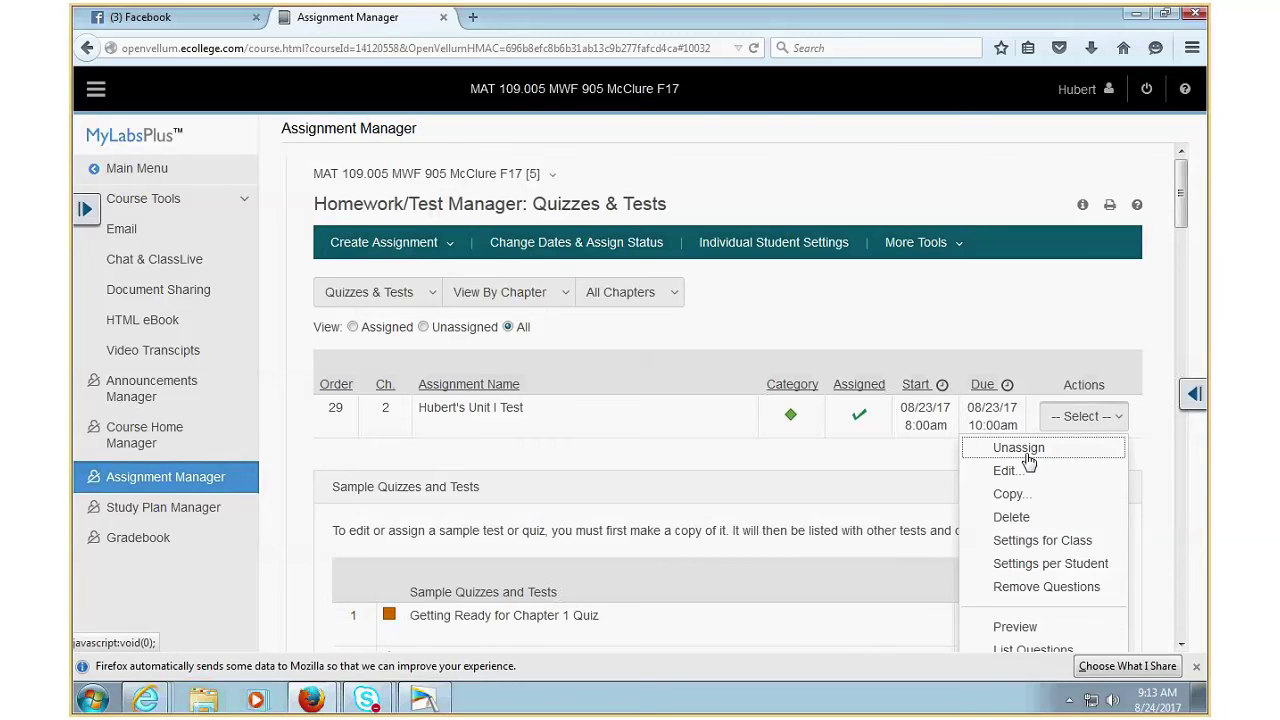
- Edit the Unit I Test's due date to 8/24/2017, 10:00 AM, then Save & Assign
click(1045, 541)
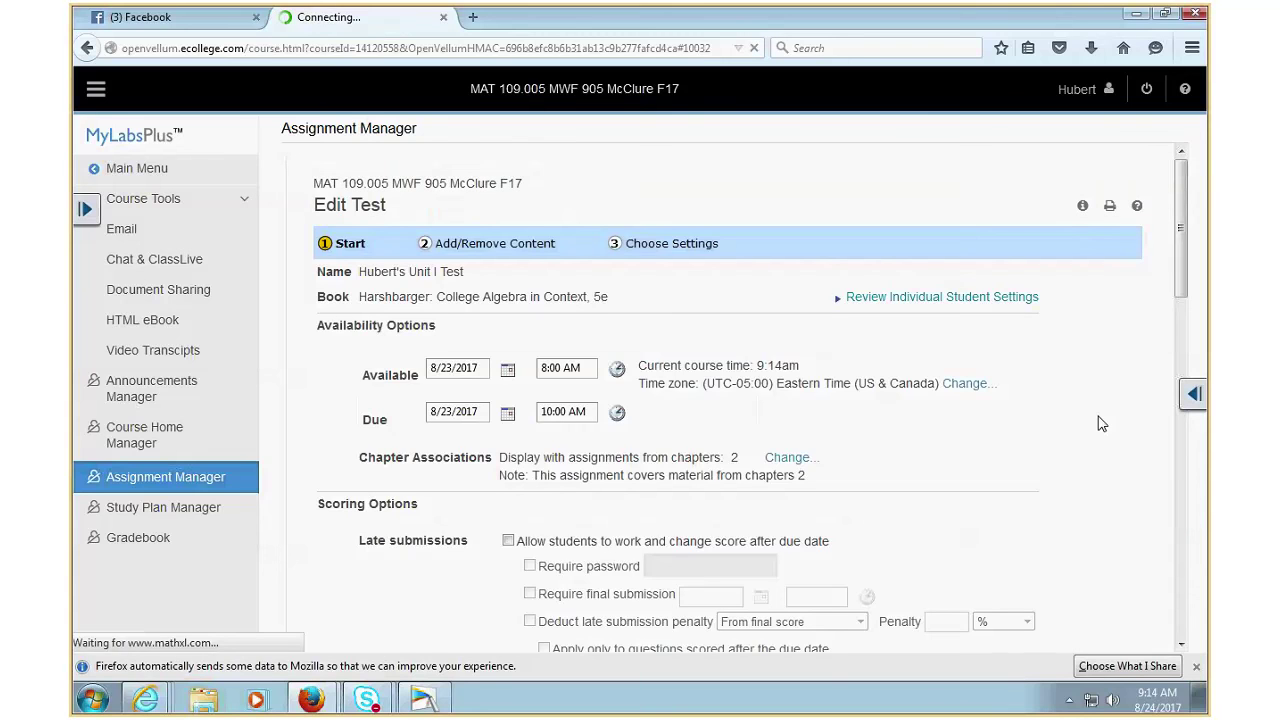
click(506, 414)
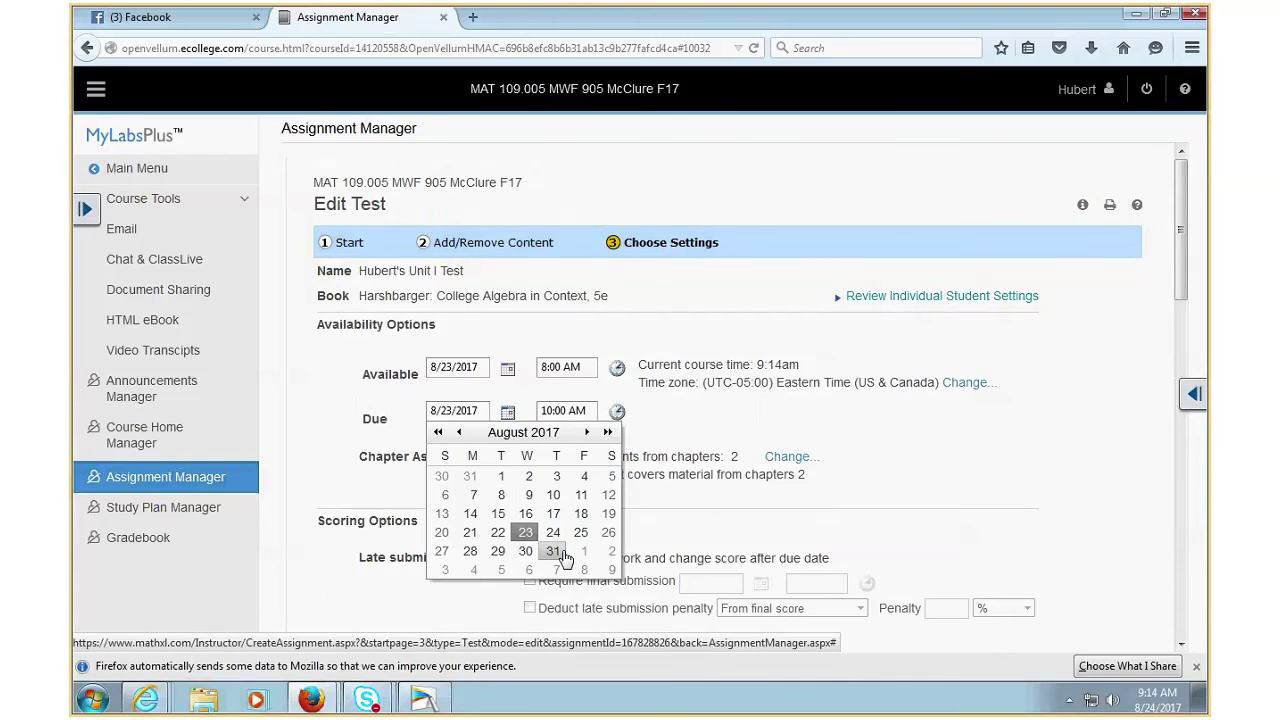
click(553, 532)
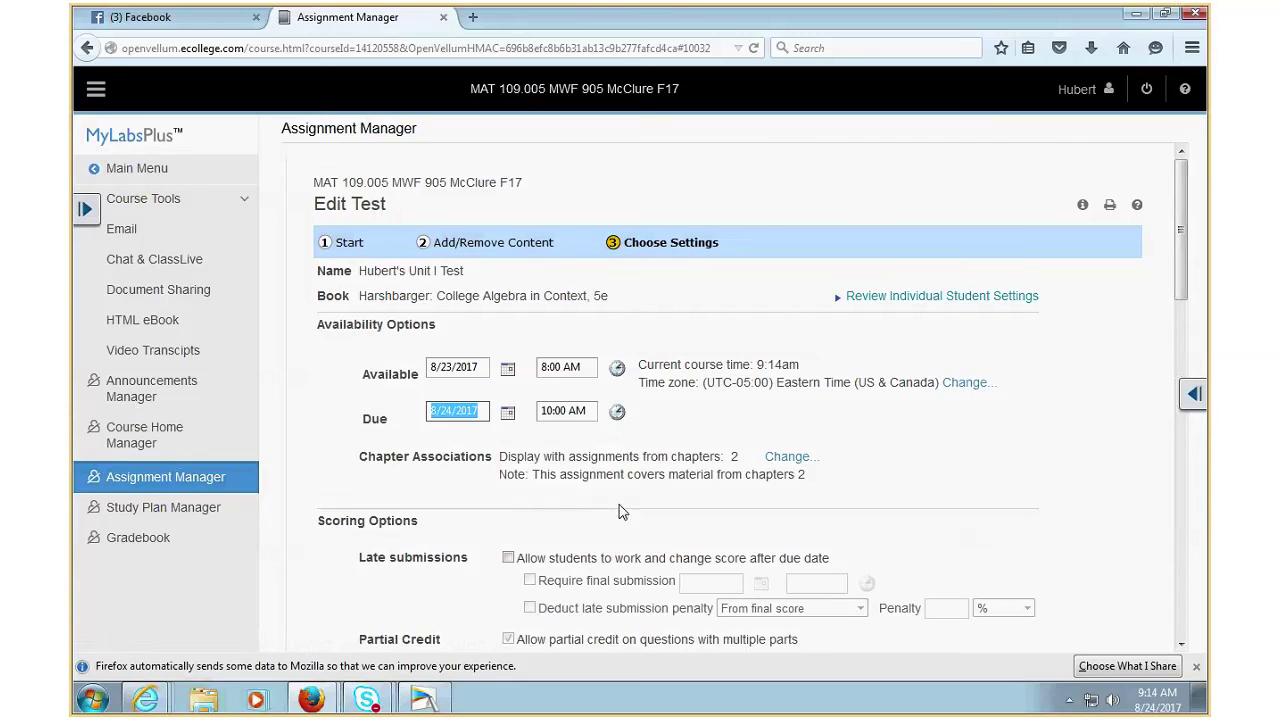
click(617, 412)
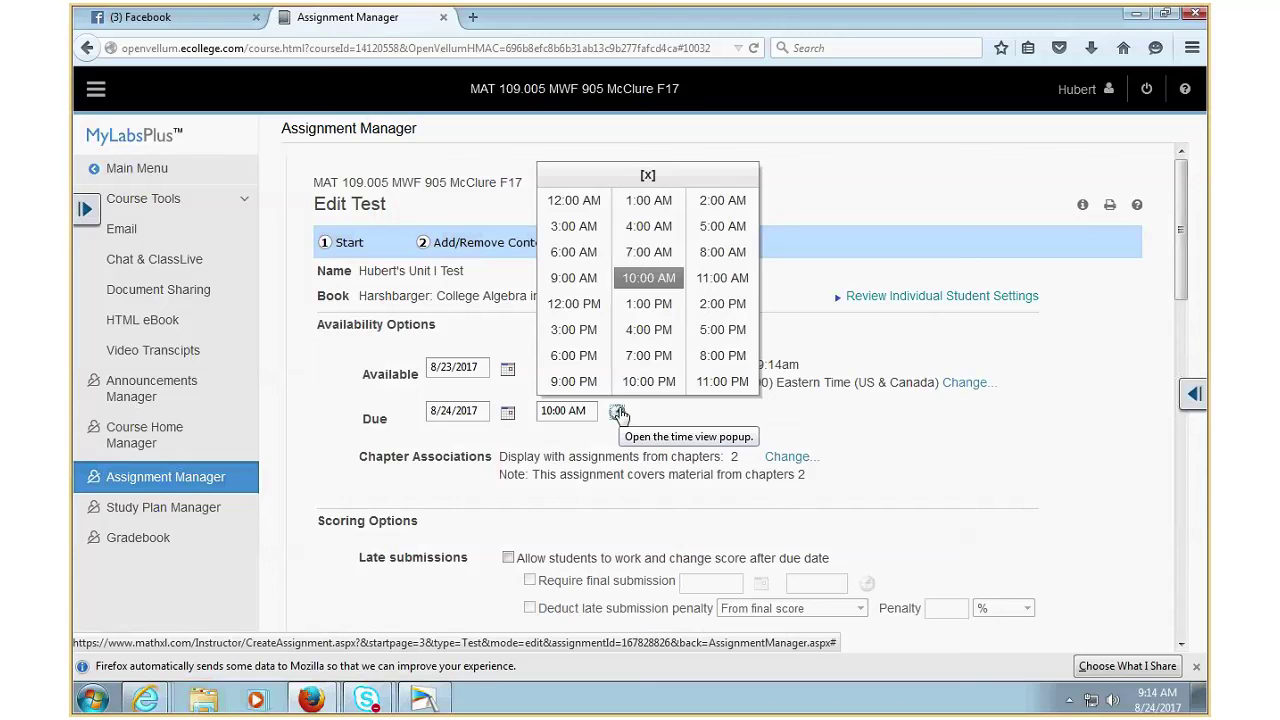
click(649, 278)
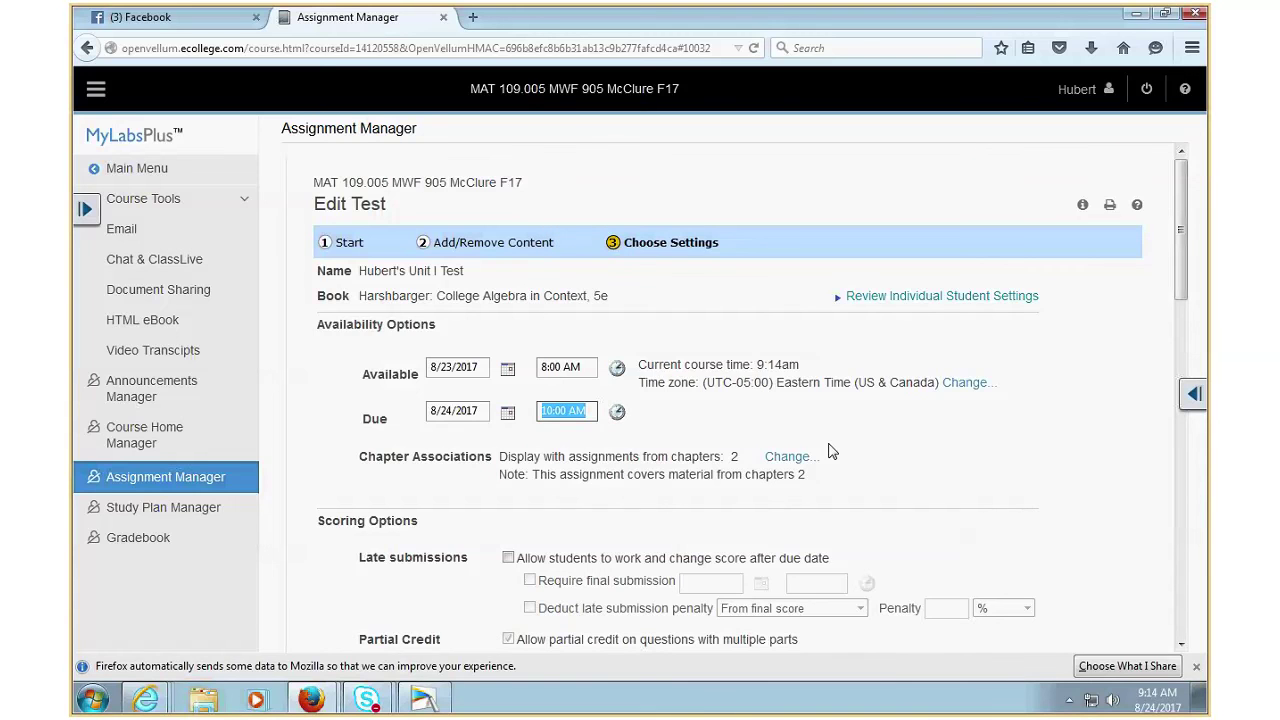
scroll(1088, 545, down, 15)
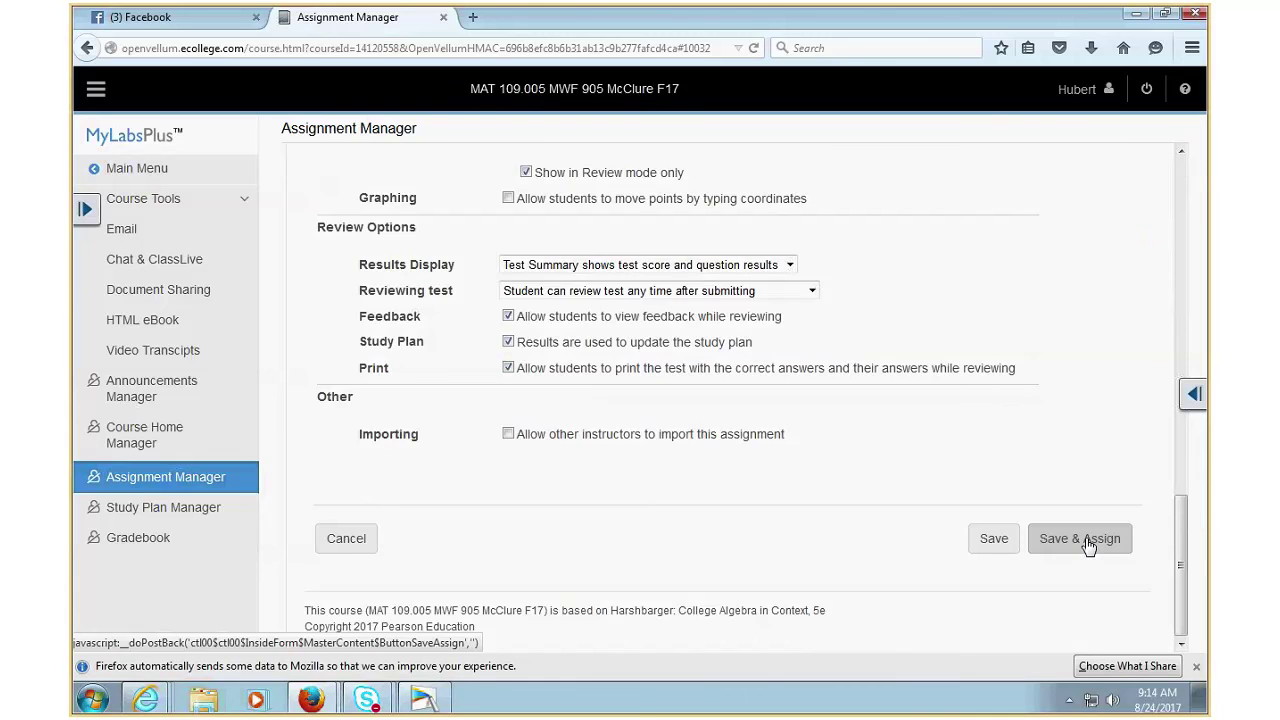
click(1088, 540)
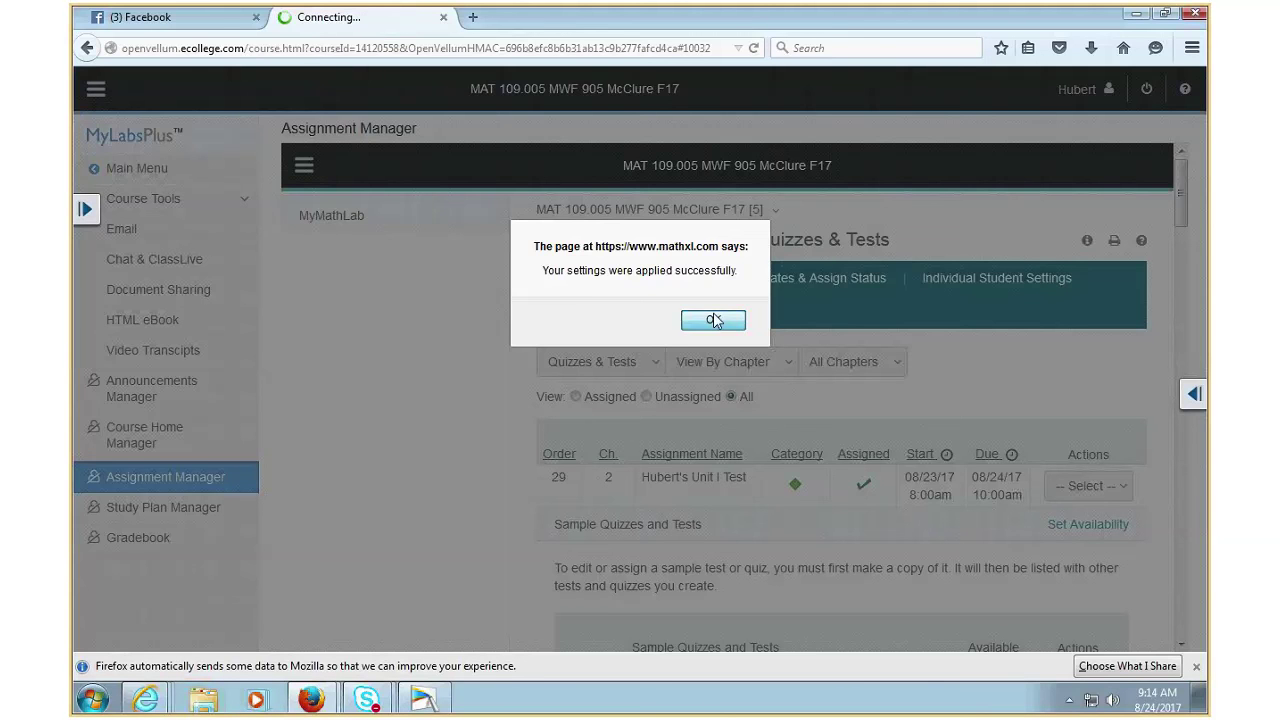
click(713, 319)
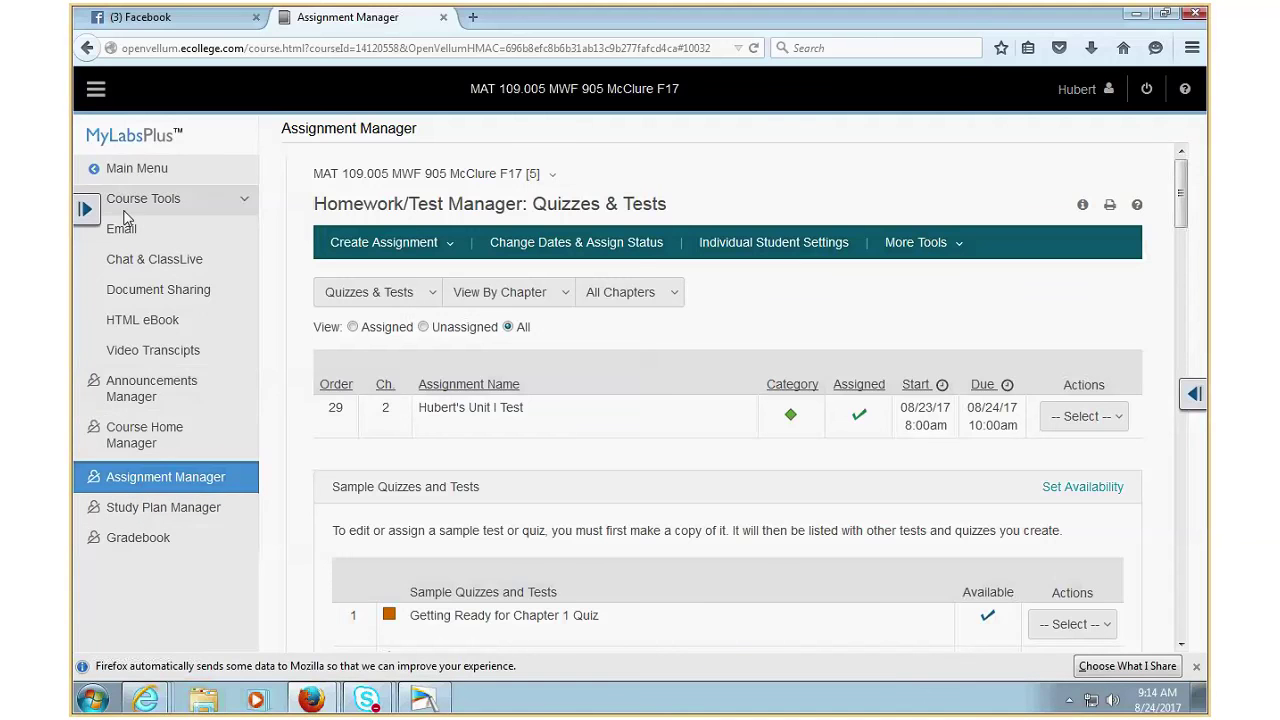
- Go to MAT 109.005's Assignments page and scroll to the Unit I Test due 08/24/17 10:00am
click(155, 170)
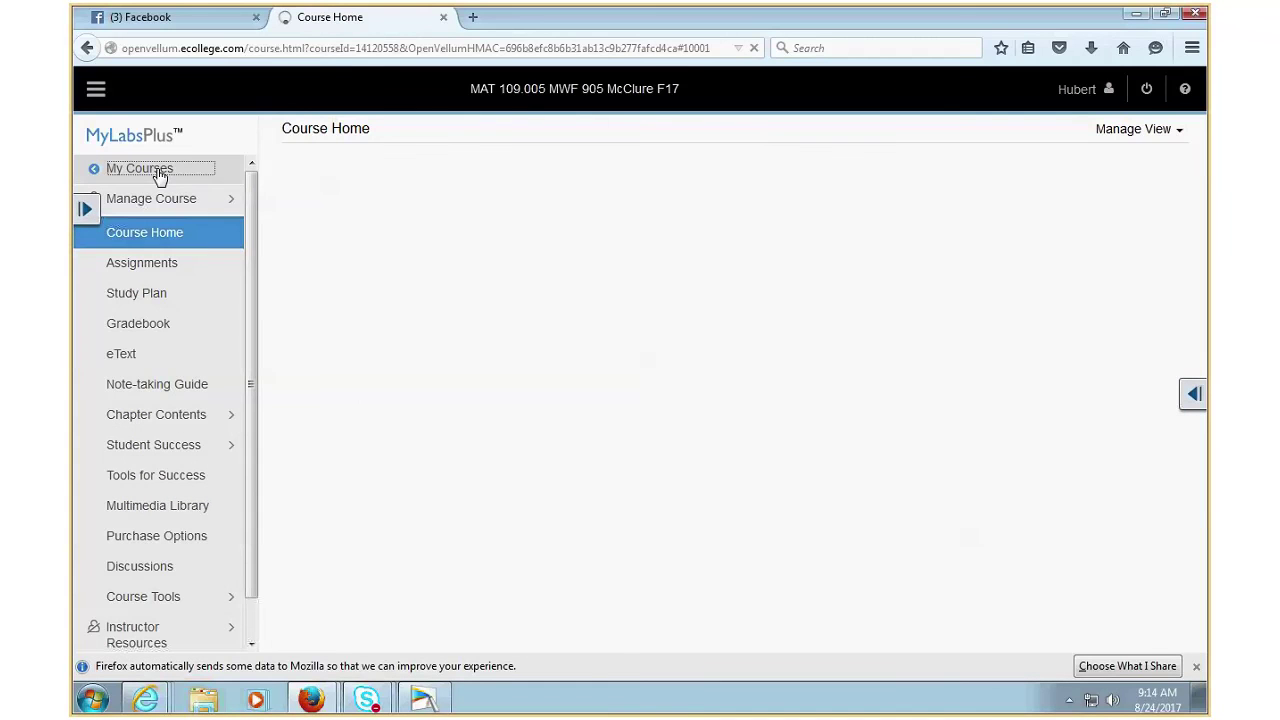
click(148, 265)
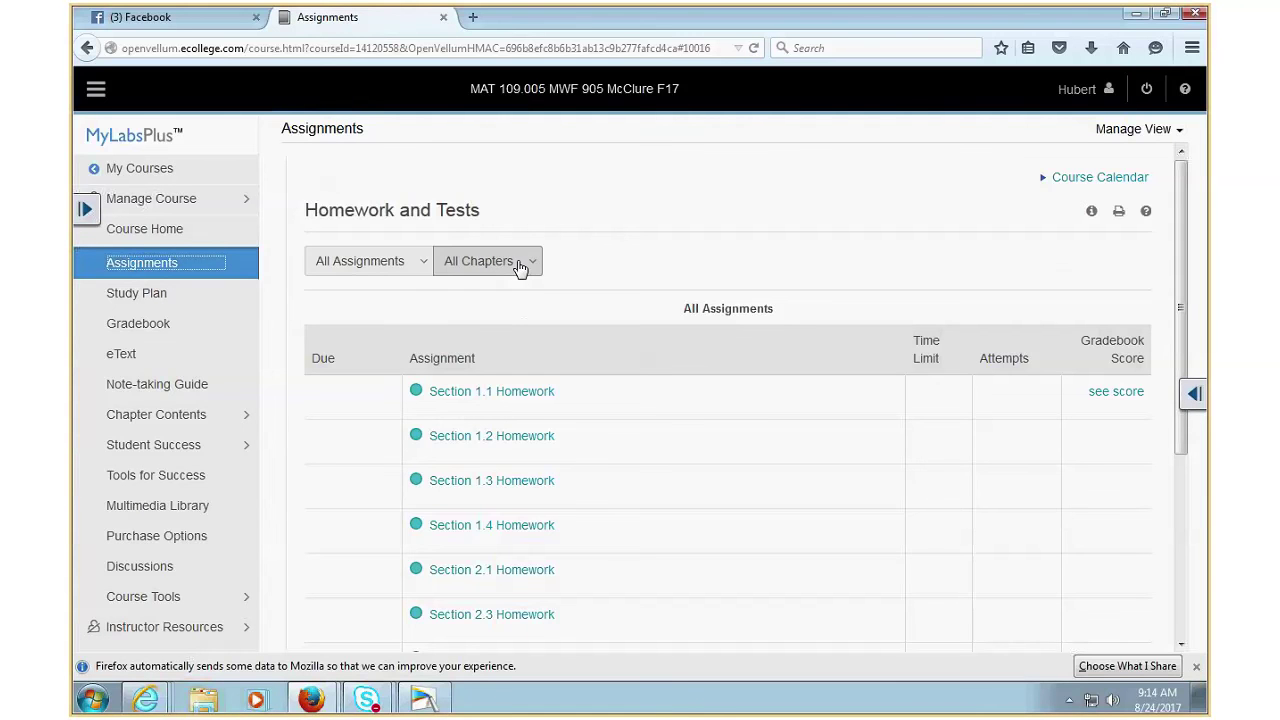
scroll(538, 307, down, 5)
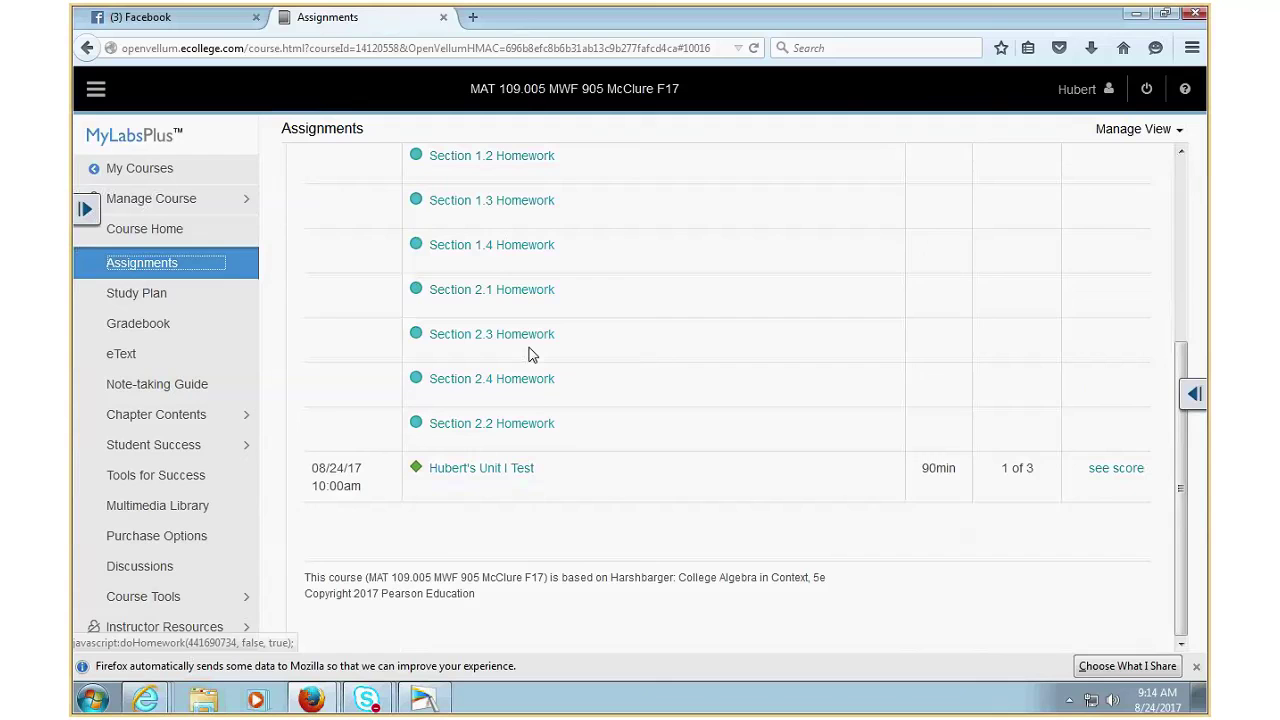
- Start the Unit I Test, reaching question 1 of 24 with a 45-minute timer
click(484, 476)
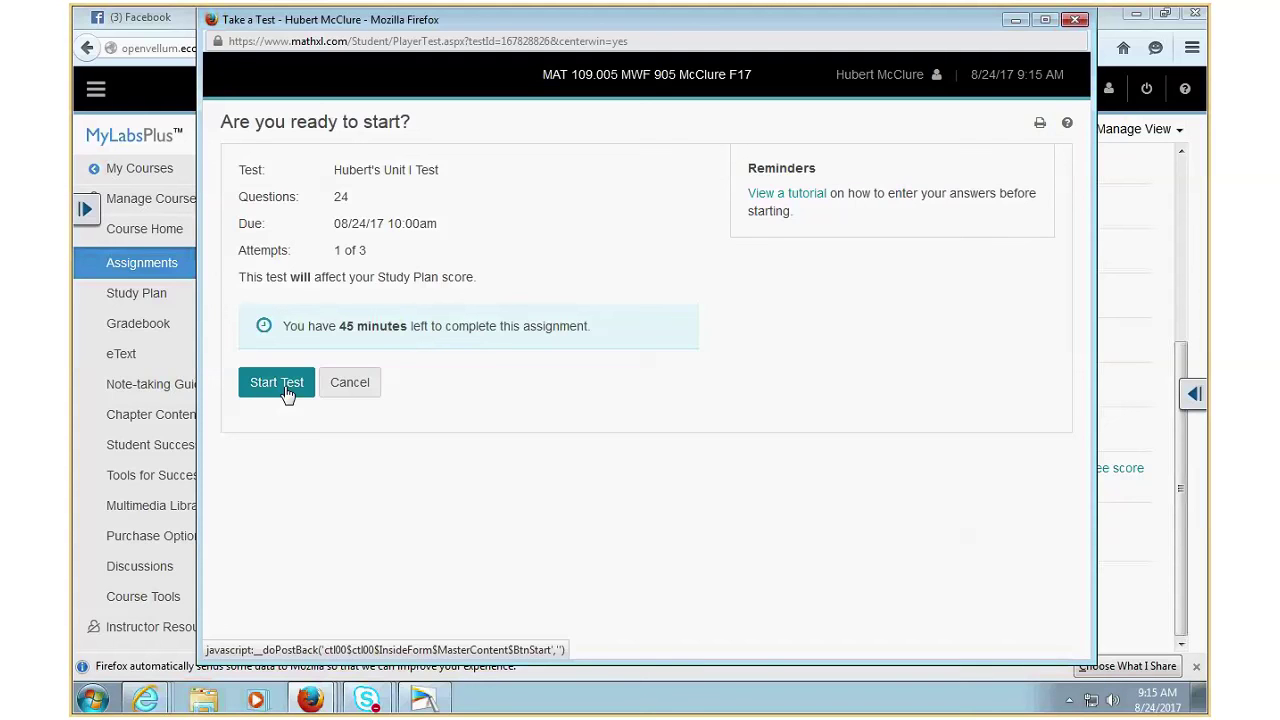
click(284, 394)
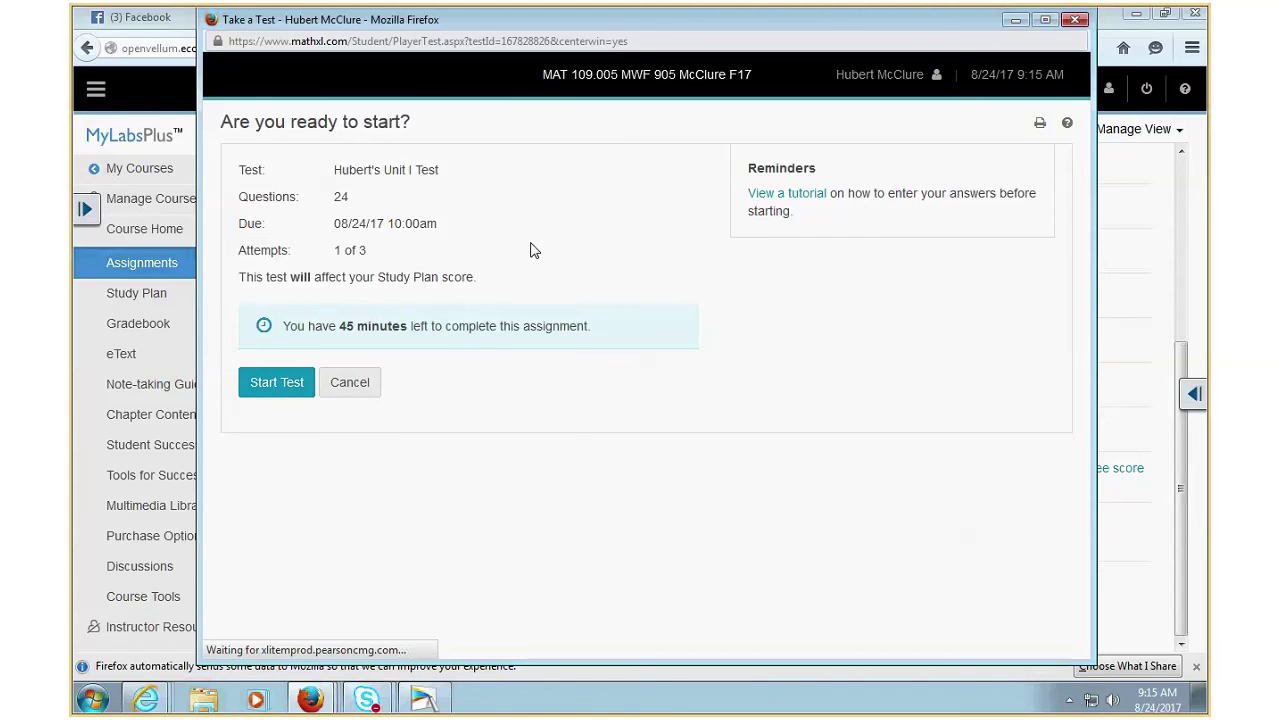
click(1044, 21)
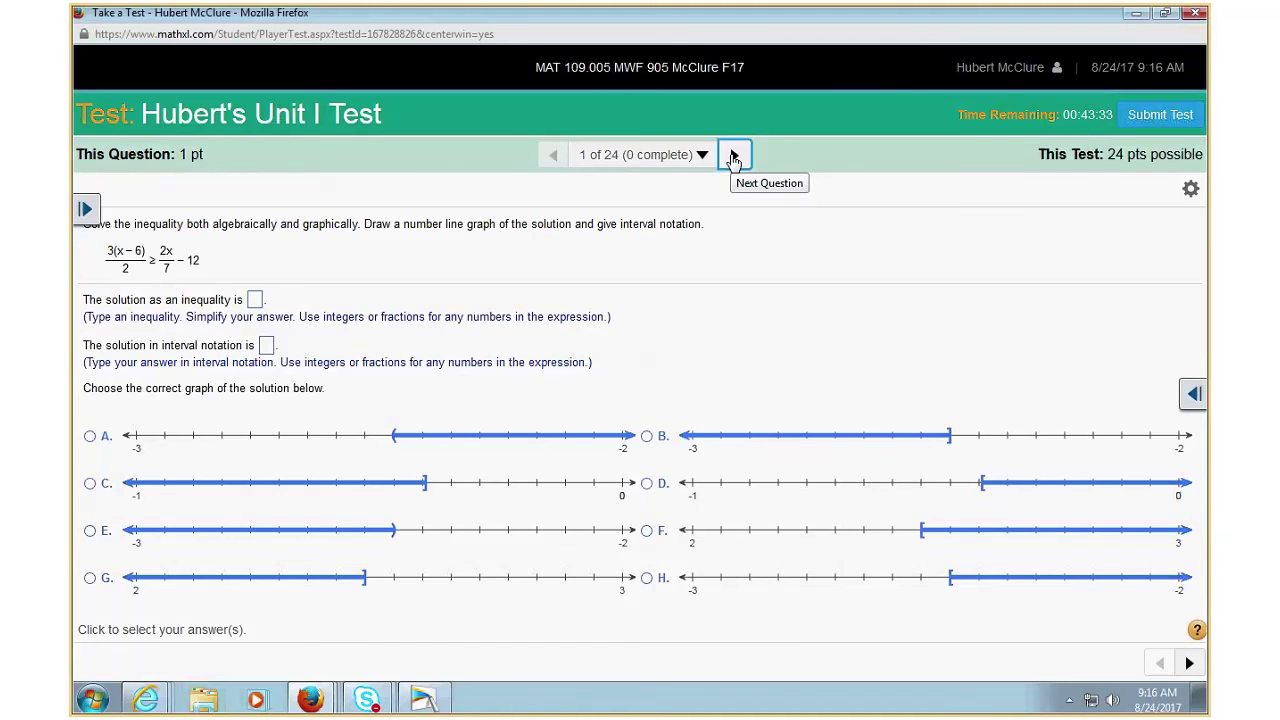
mouse_move(773, 10)
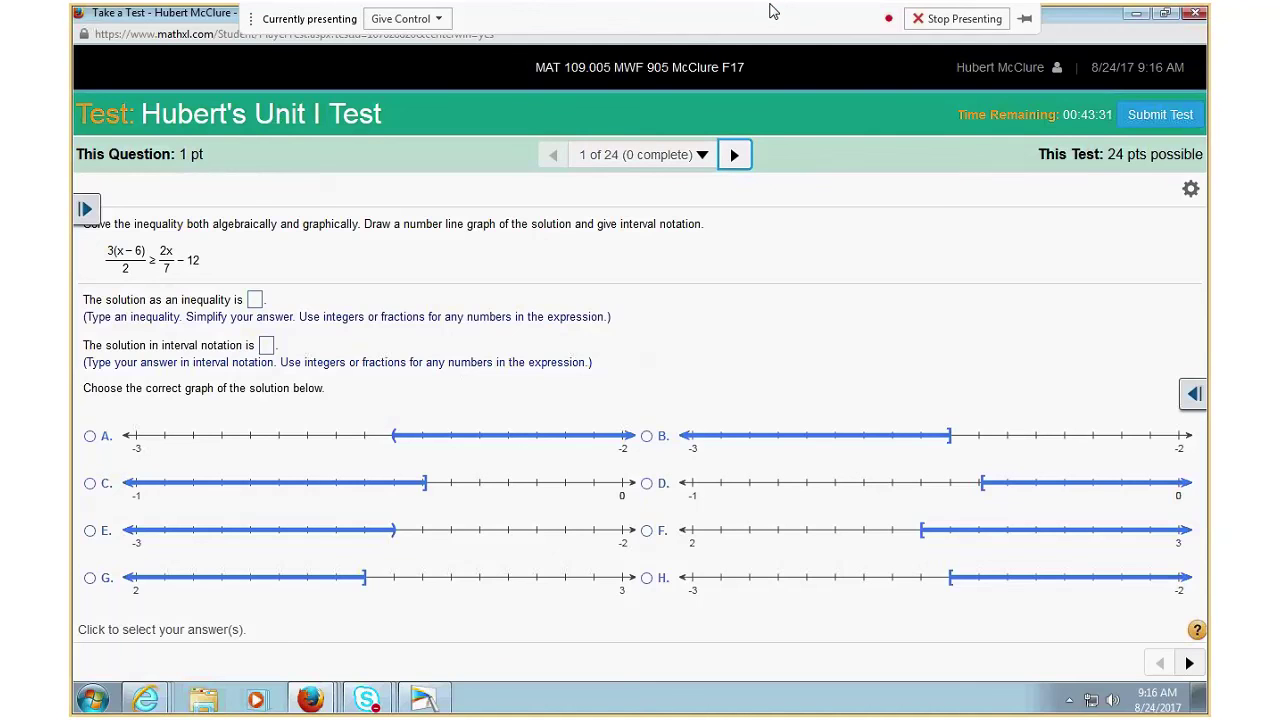